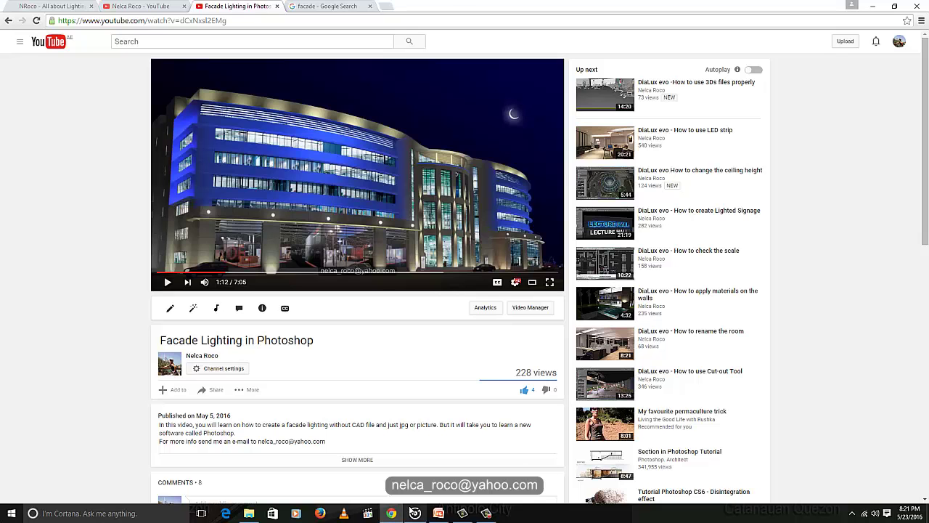
# Bring up the PowerPoint deck and view slides 4, 13 and 21
pyautogui.click(438, 514)
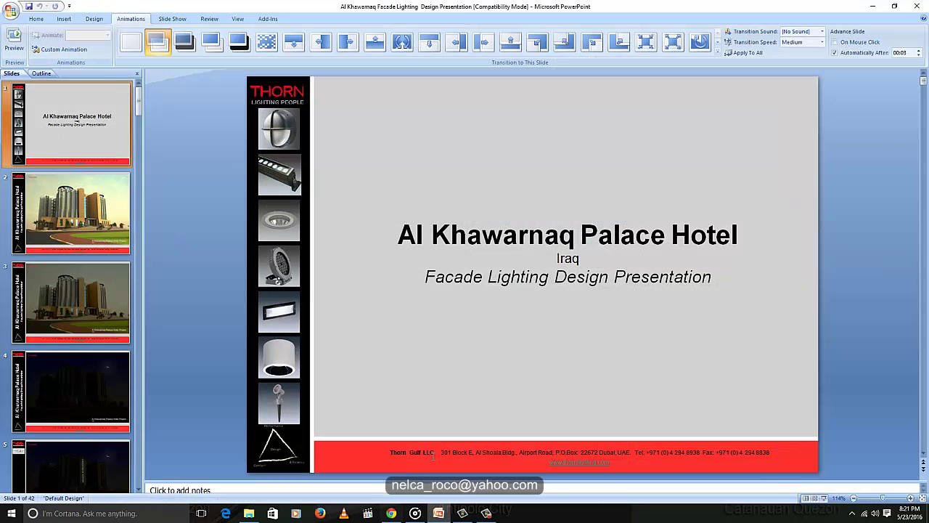
pyautogui.click(101, 382)
pyautogui.scroll(-5, 100, 382)
pyautogui.scroll(-2, 94, 378)
pyautogui.click(106, 396)
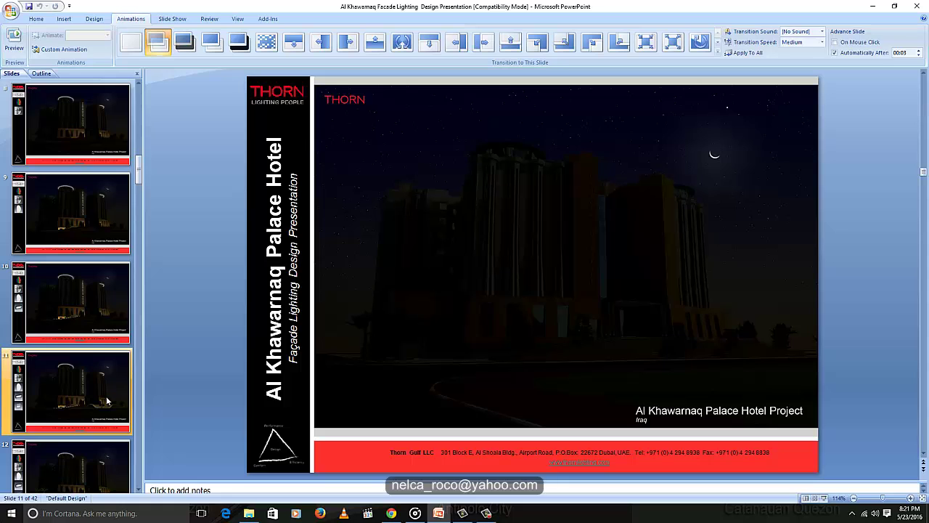
pyautogui.scroll(-2, 78, 444)
pyautogui.scroll(-3, 80, 443)
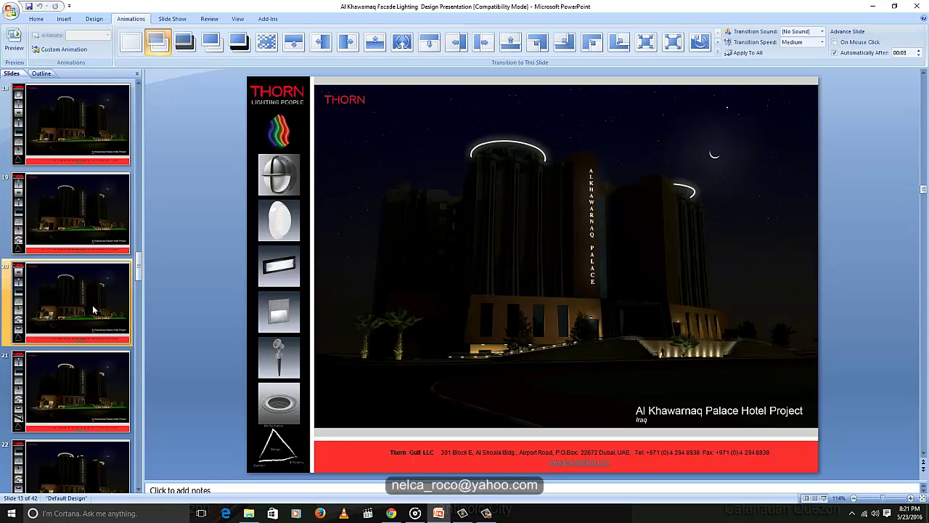
pyautogui.click(91, 392)
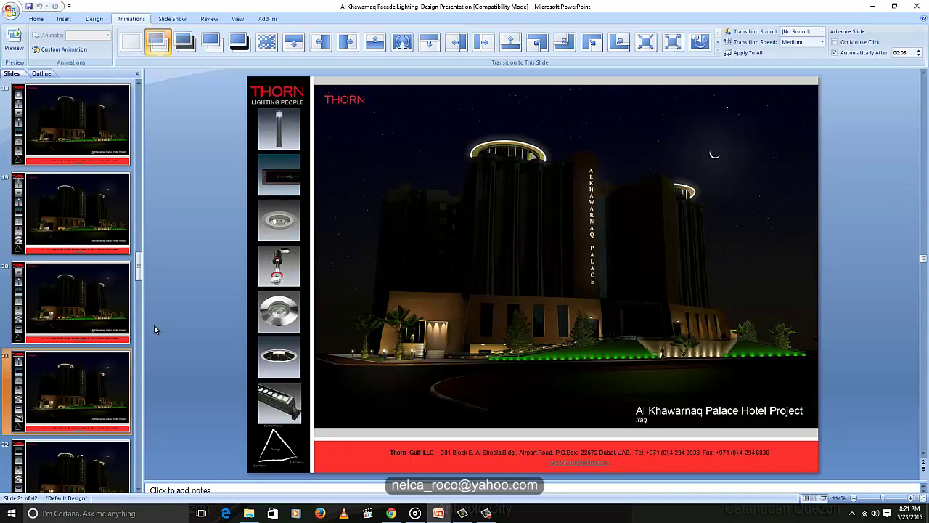
# Go back to slide 13, then show slide 10 of the deck
pyautogui.scroll(3, 79, 218)
pyautogui.click(44, 124)
pyautogui.scroll(3, 80, 182)
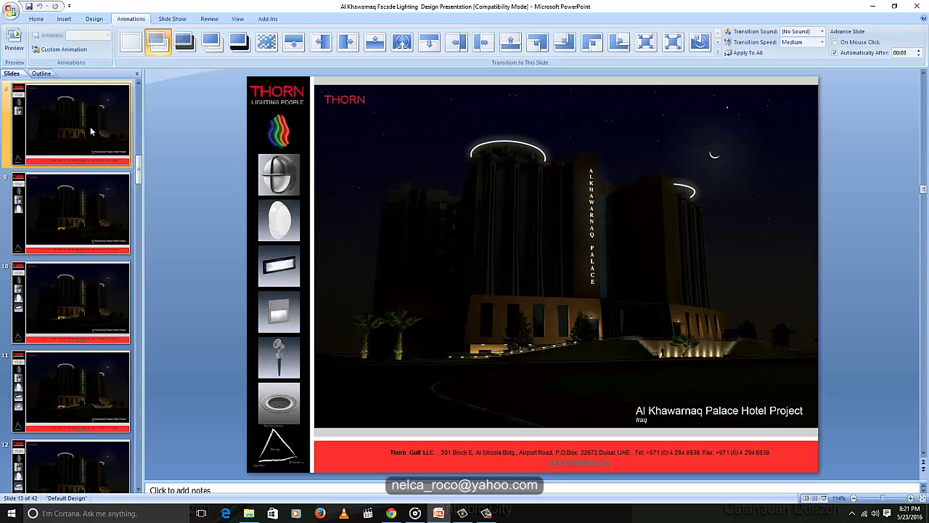
pyautogui.click(98, 291)
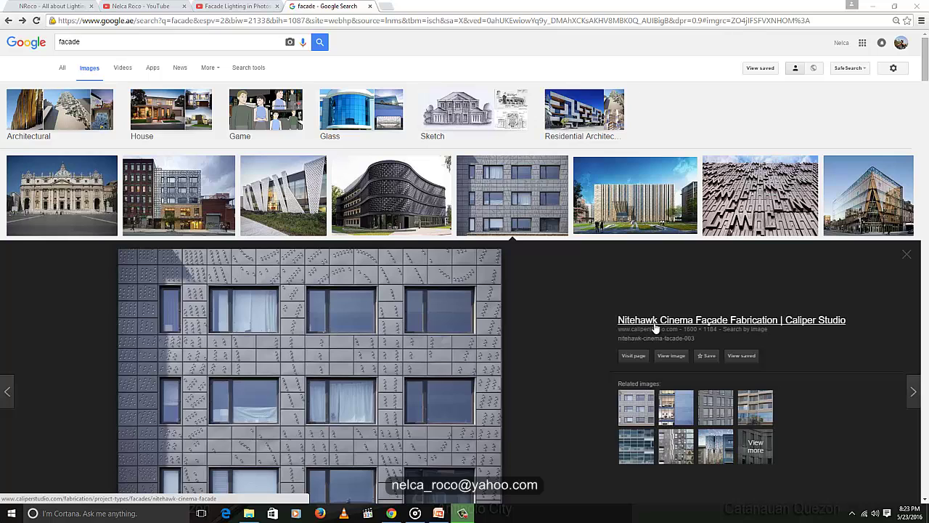
# Copy the Nitehawk Cinema facade preview image
pyautogui.scroll(-1, 636, 328)
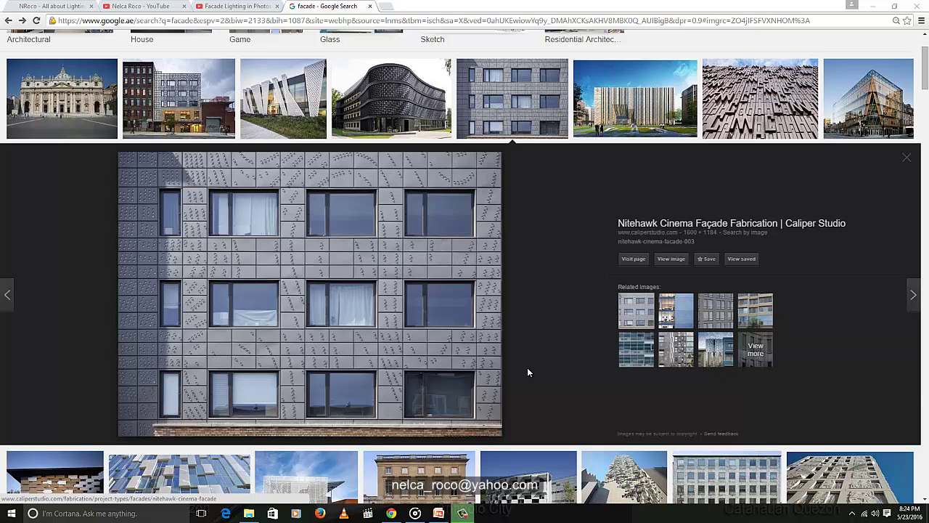
pyautogui.scroll(2, 528, 367)
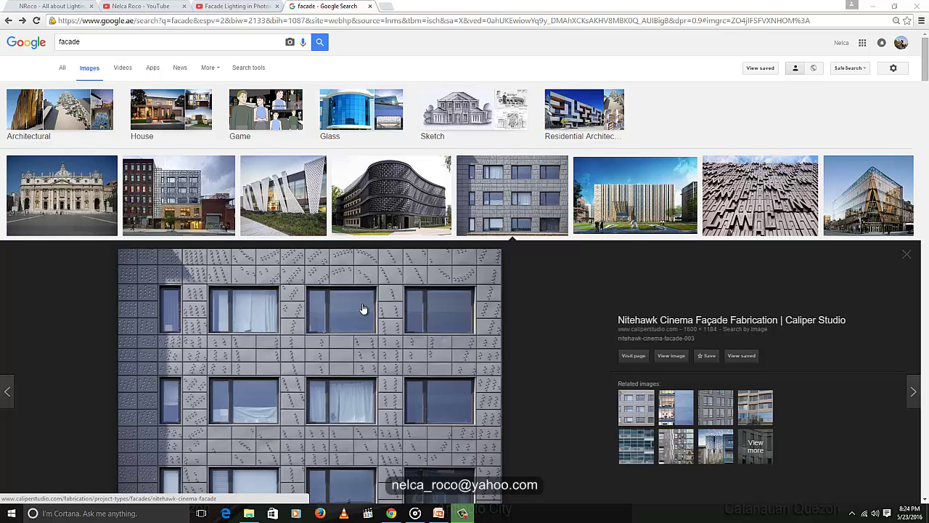
pyautogui.scroll(-3, 363, 309)
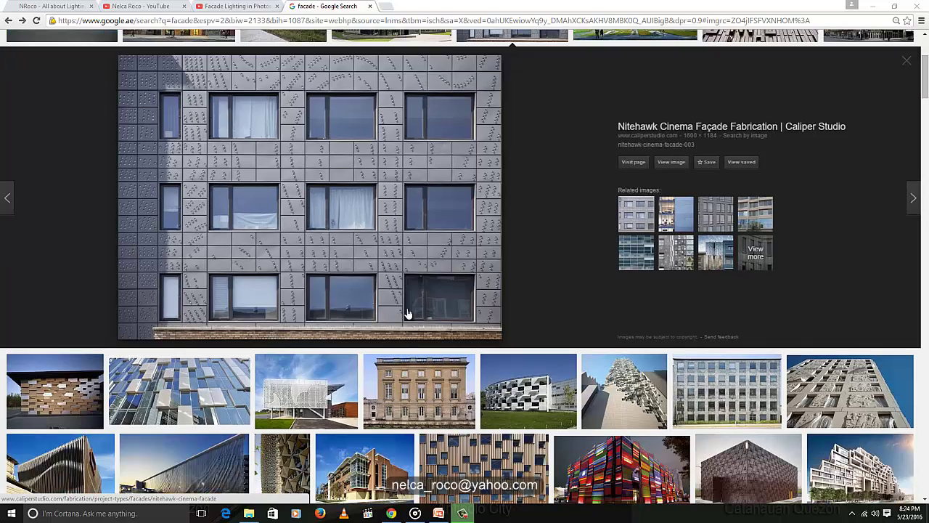
pyautogui.rightClick(400, 157)
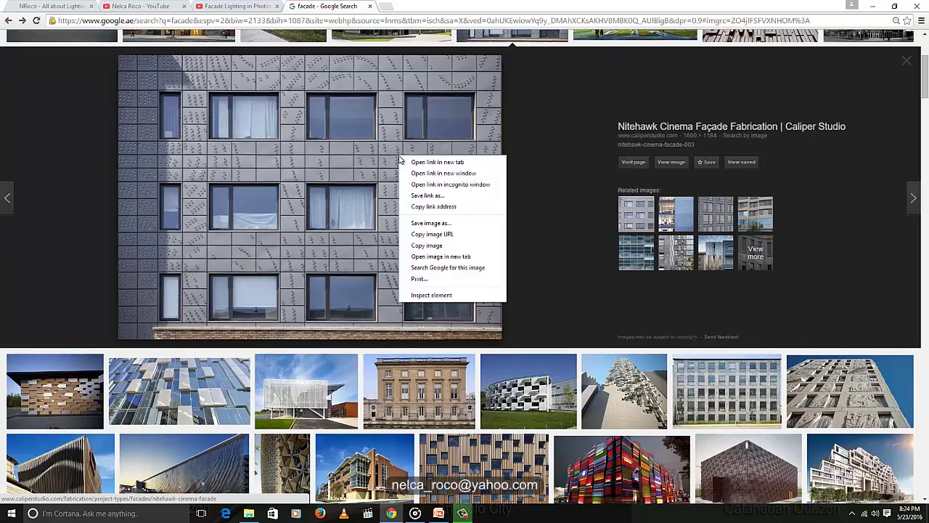
pyautogui.click(441, 231)
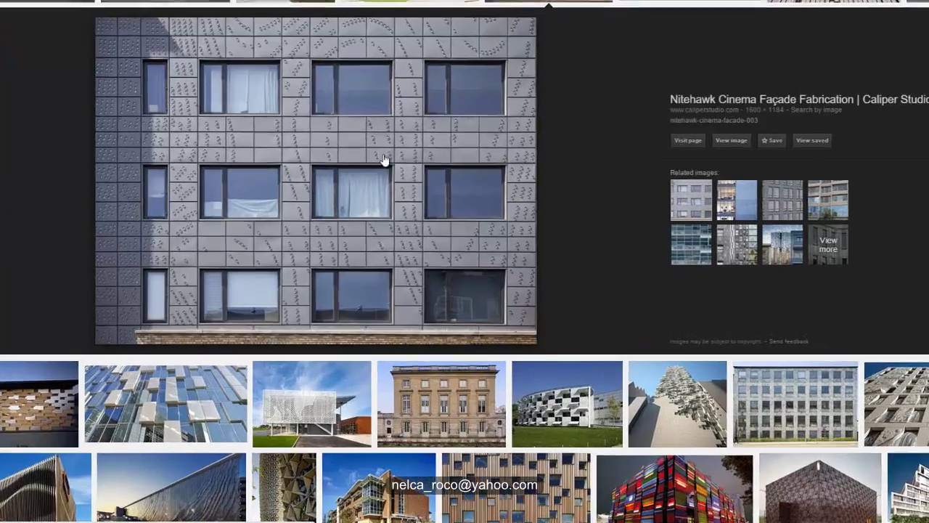
# Save the facade photo to disk as JPEG nitehawk-cinema-facade-003
pyautogui.rightClick(385, 160)
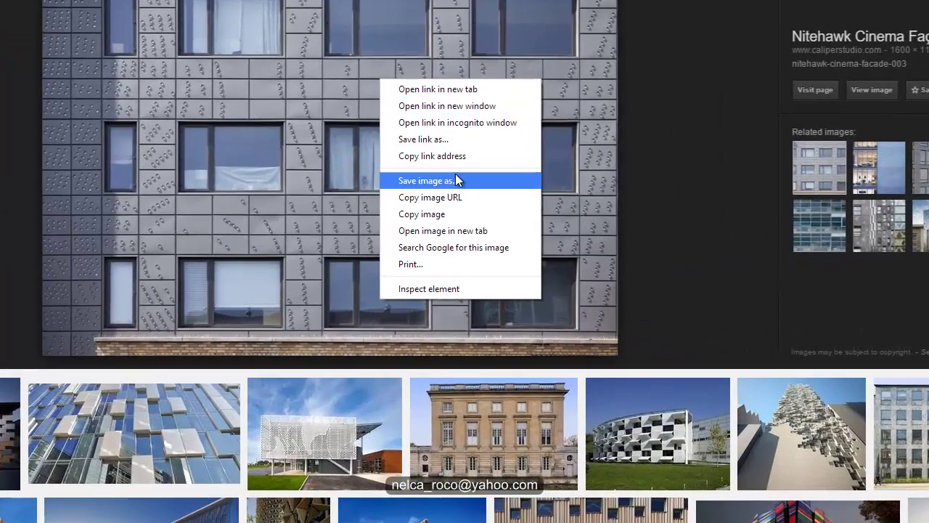
pyautogui.click(432, 243)
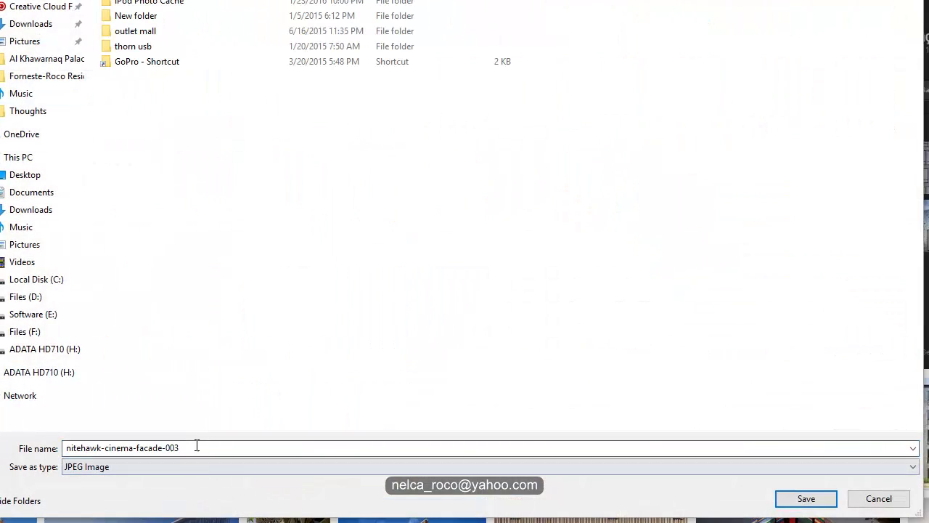
pyautogui.click(193, 446)
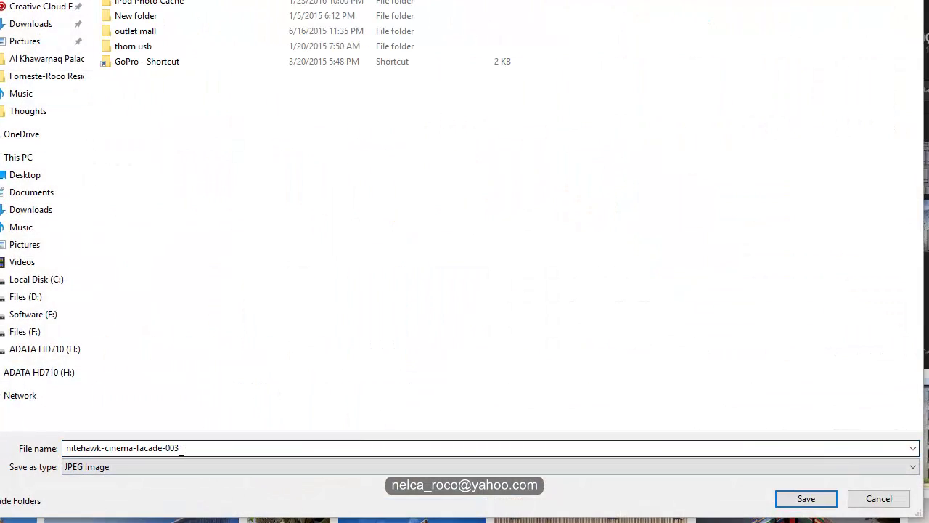
pyautogui.click(826, 506)
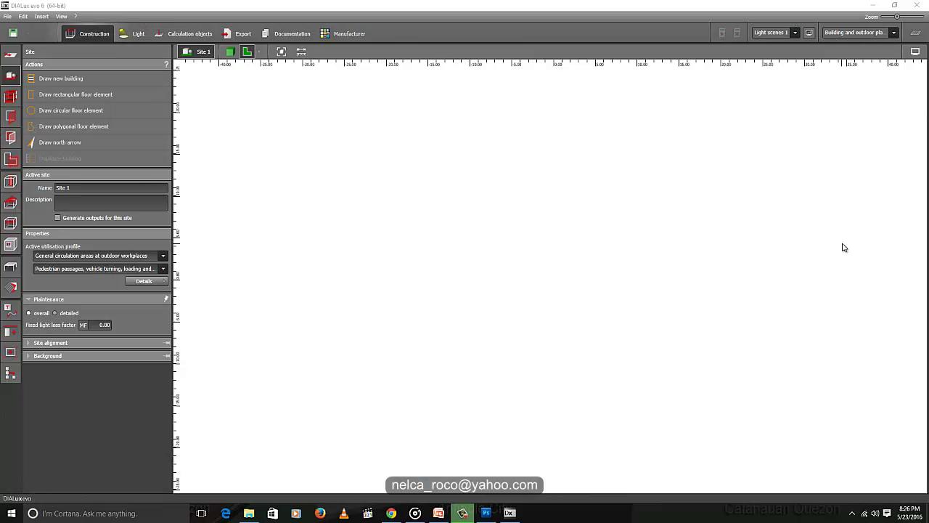
# Duplicate the facade photo's Background layer into a Background copy layer in Photoshop
pyautogui.click(485, 513)
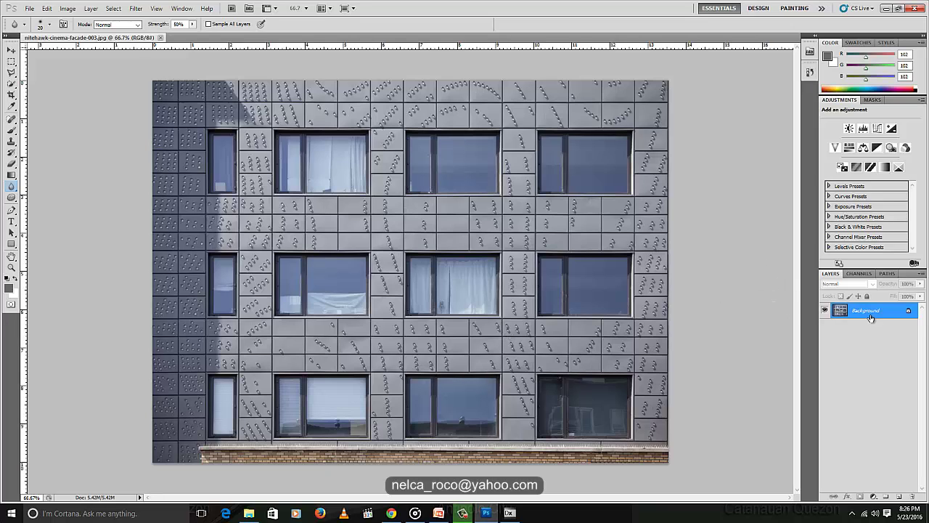
pyautogui.moveTo(880, 315); pyautogui.dragTo(898, 498)
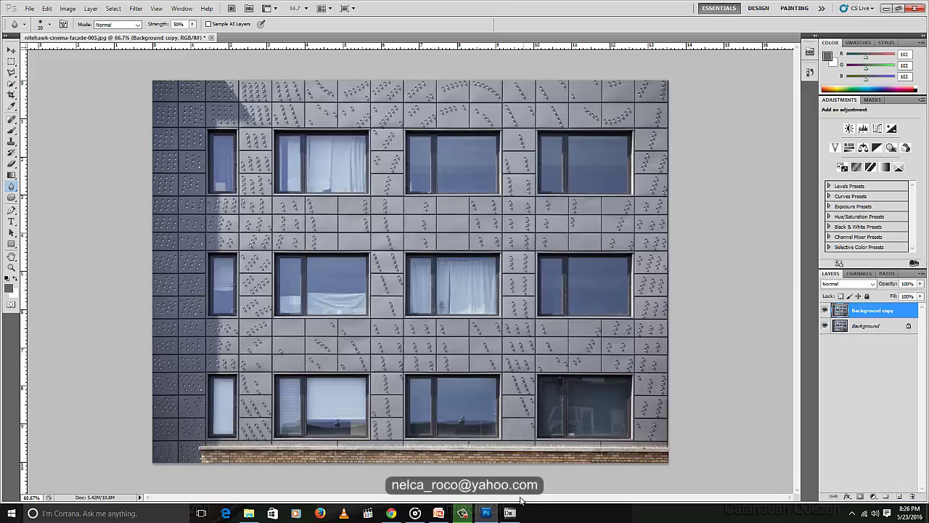
pyautogui.click(510, 513)
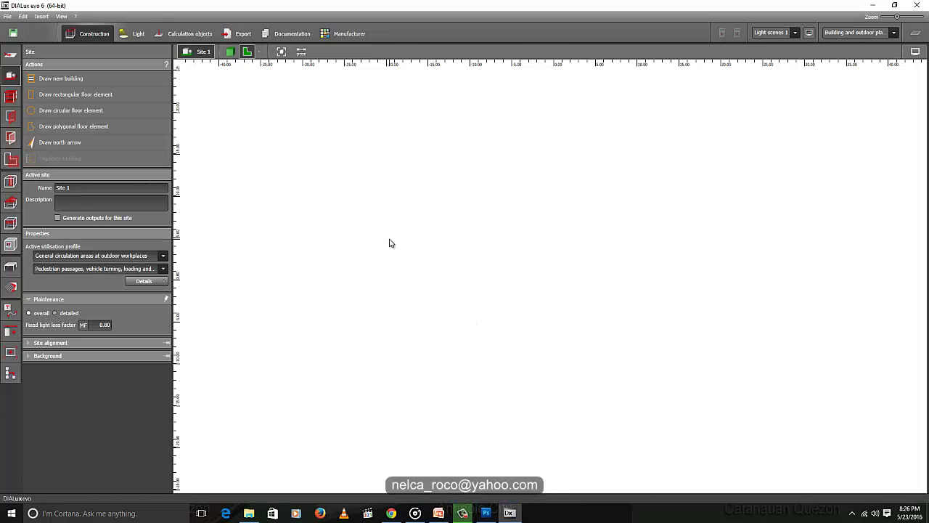
# Draw a rectangular 29.5 × 17 m floor slab on the site
pyautogui.click(54, 95)
pyautogui.click(268, 175)
pyautogui.click(516, 175)
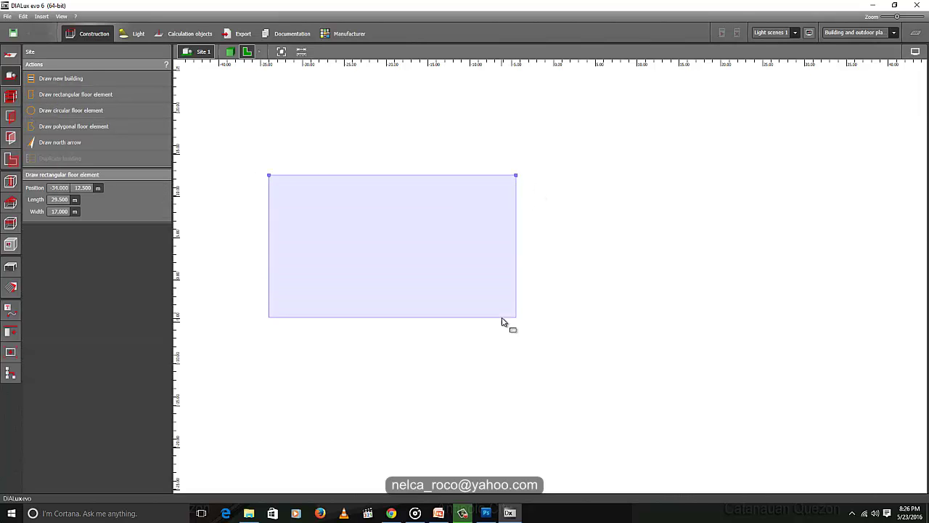
pyautogui.click(501, 323)
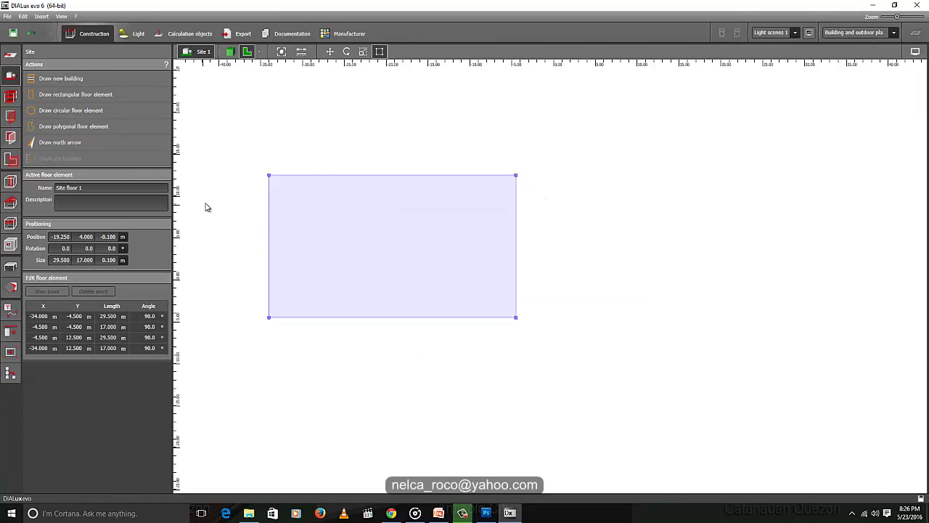
# Place a 15 × 1 × 15 m cube on the slab as a wall and view it in 3D
pyautogui.click(10, 266)
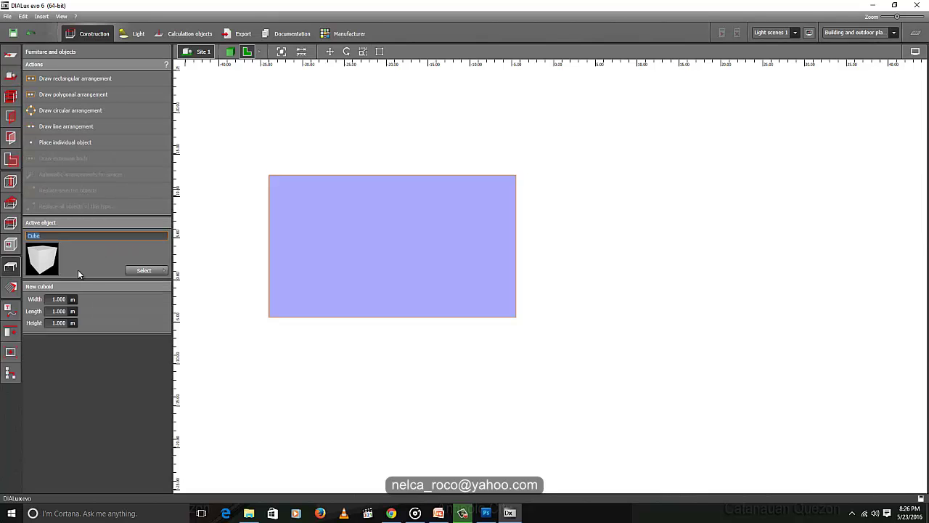
pyautogui.click(48, 148)
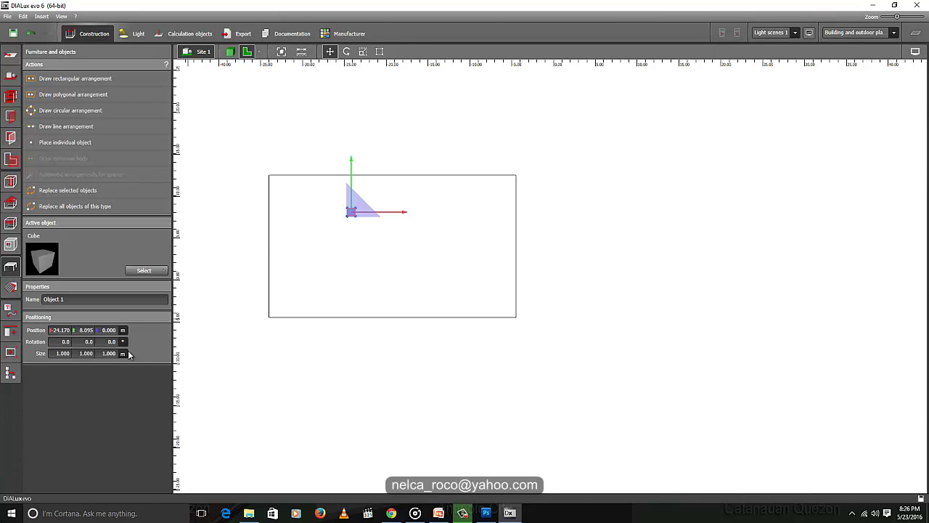
pyautogui.click(483, 514)
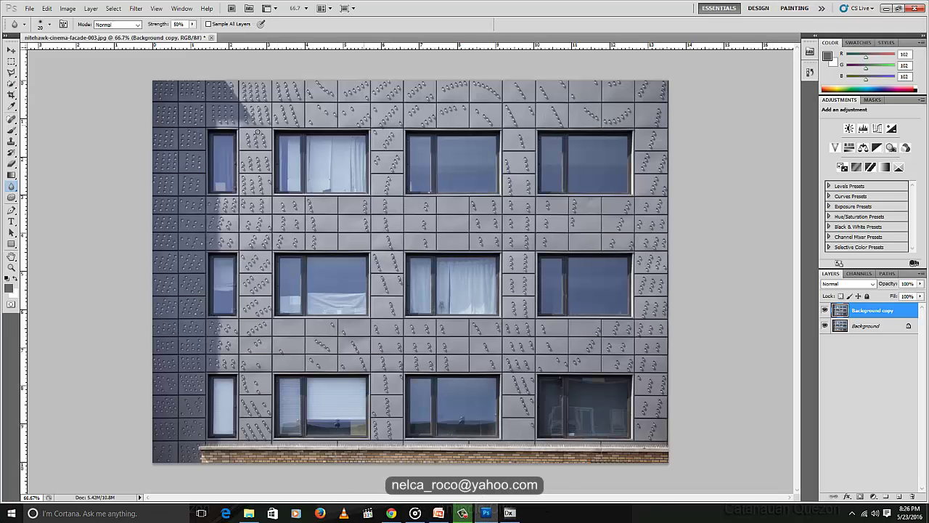
pyautogui.click(510, 513)
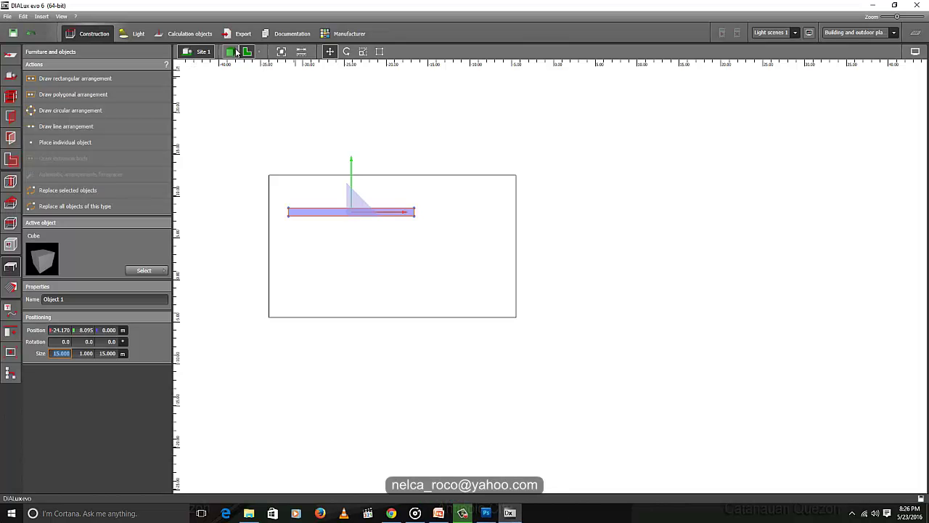
pyautogui.click(231, 52)
pyautogui.click(254, 63)
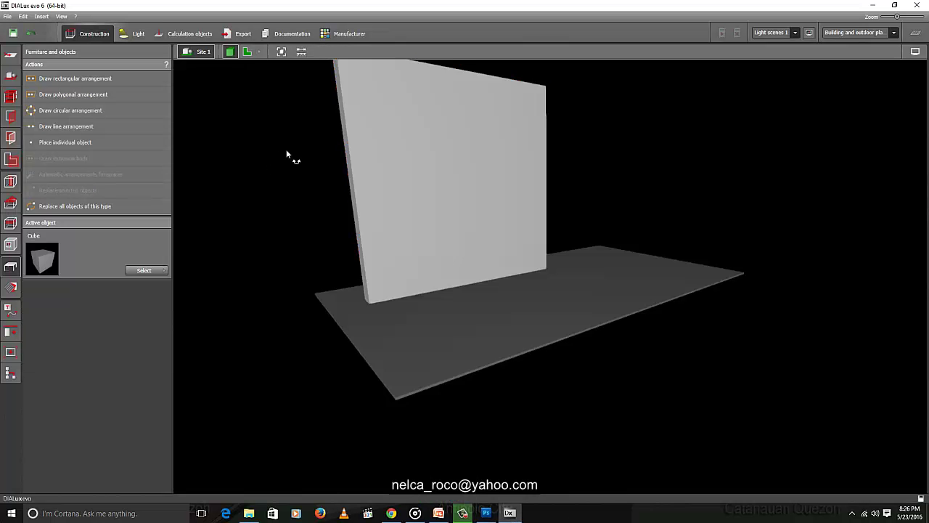
# Open the luminaire catalogue's Manufacturer list showing GE Lighting, Gewiss and Hella
pyautogui.moveTo(286, 155); pyautogui.dragTo(314, 187)
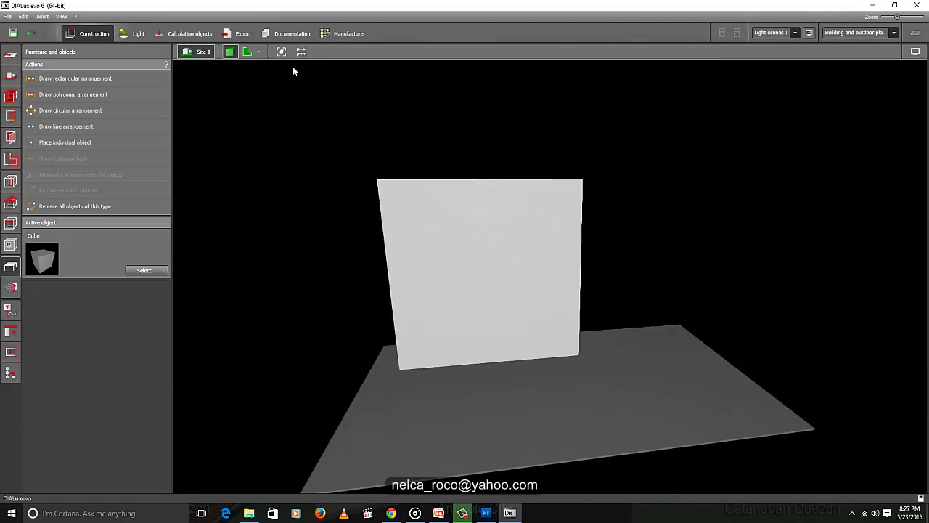
pyautogui.click(247, 51)
pyautogui.click(229, 51)
pyautogui.moveTo(245, 201); pyautogui.dragTo(295, 249)
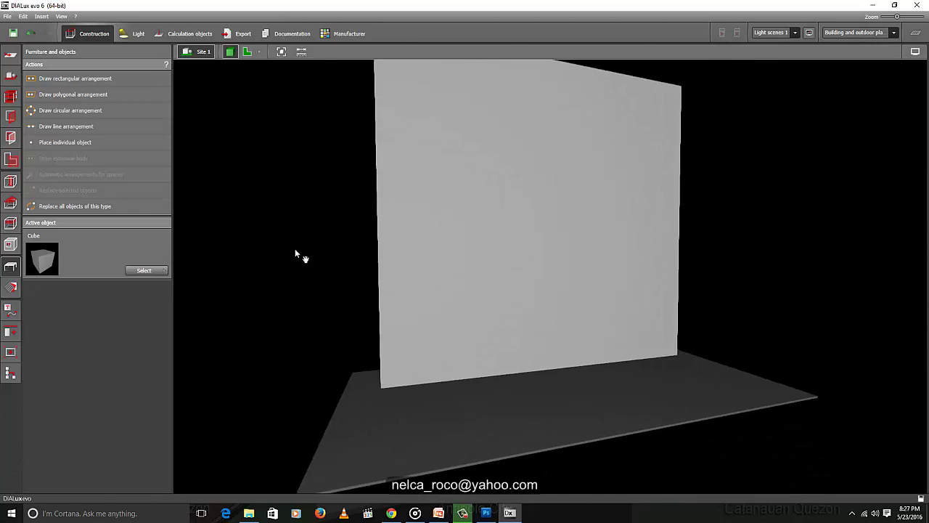
pyautogui.click(138, 34)
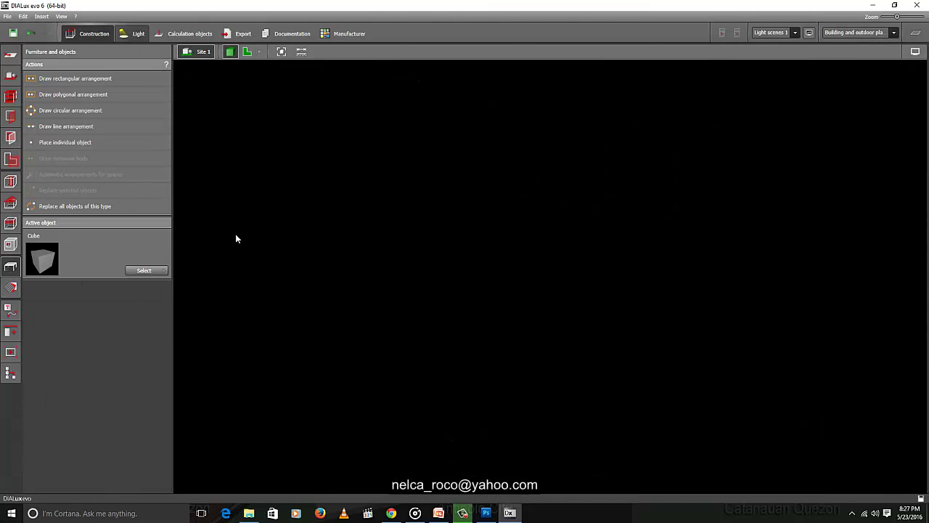
pyautogui.click(144, 288)
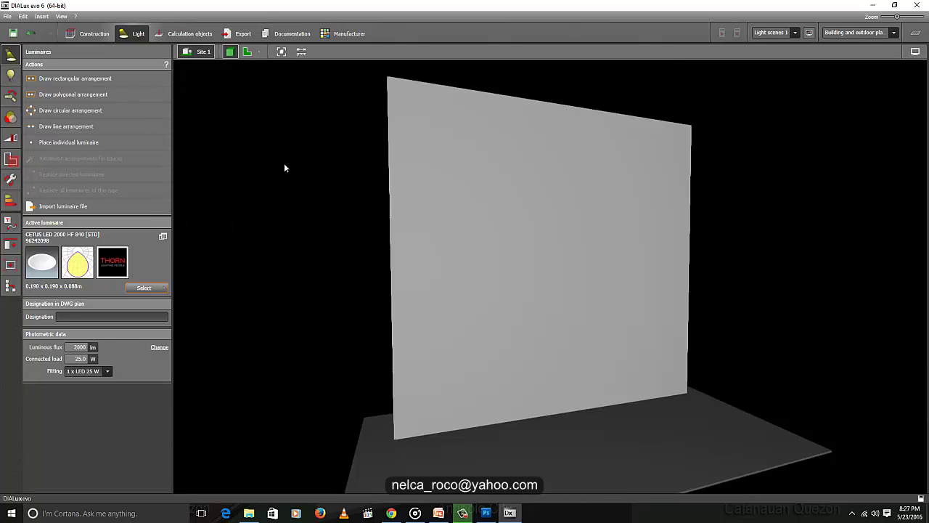
pyautogui.click(344, 34)
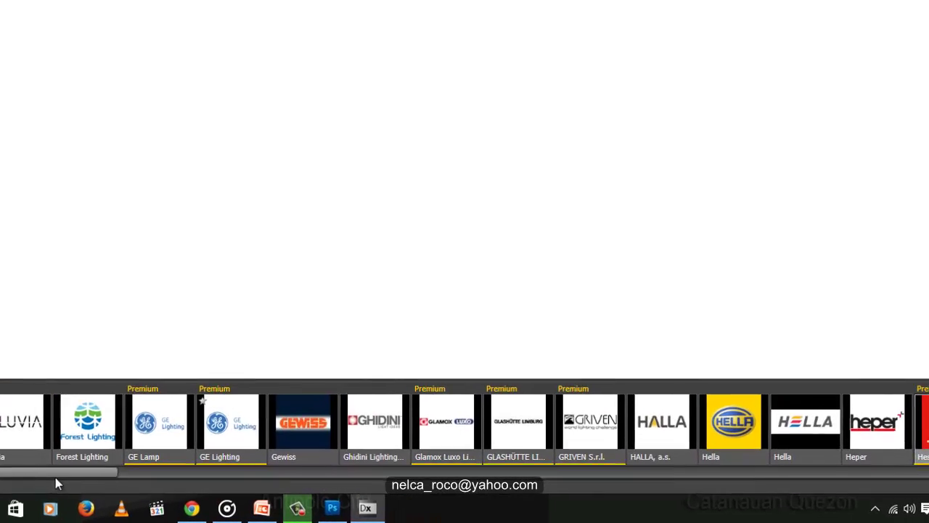
# Download Thorn's Mica Slim LED .uld file from Outdoor Lighting and make it the active luminaire
pyautogui.moveTo(305, 489); pyautogui.dragTo(401, 499)
pyautogui.moveTo(201, 490); pyautogui.dragTo(762, 504)
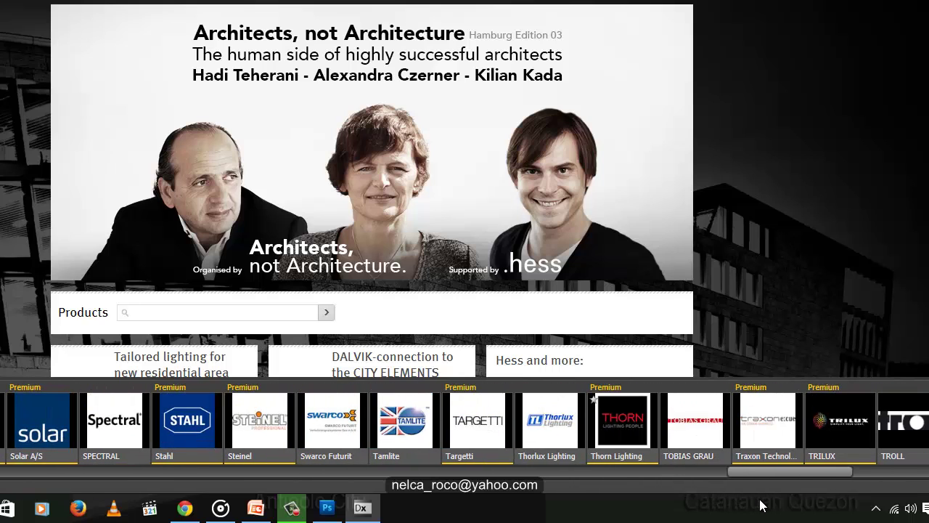
pyautogui.click(652, 452)
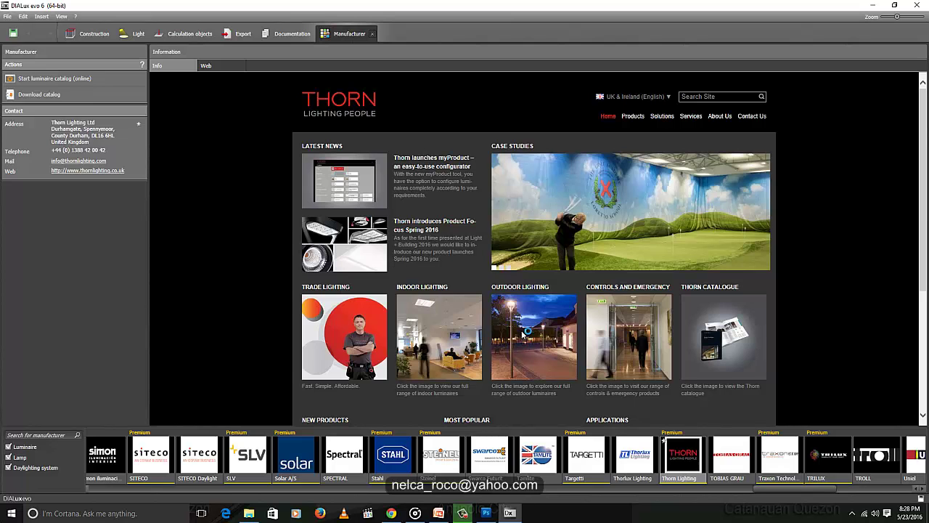
pyautogui.click(564, 340)
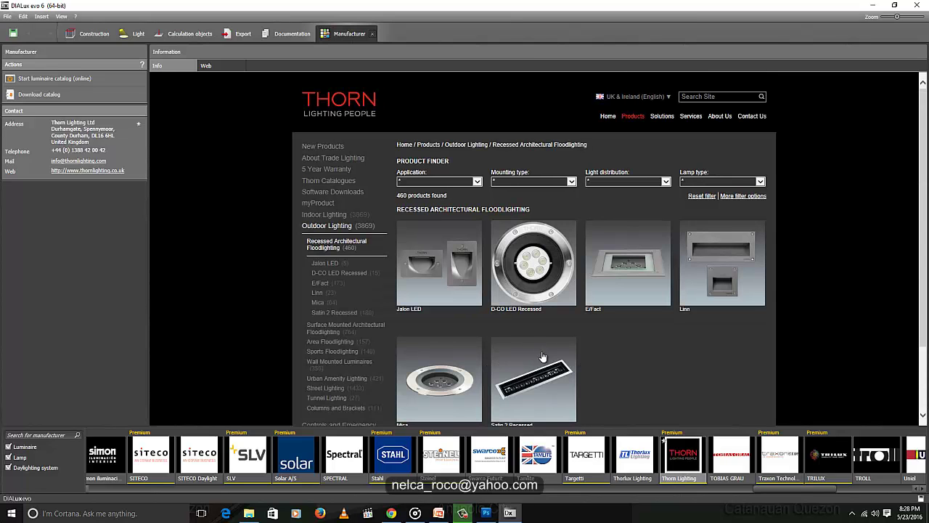
pyautogui.click(454, 317)
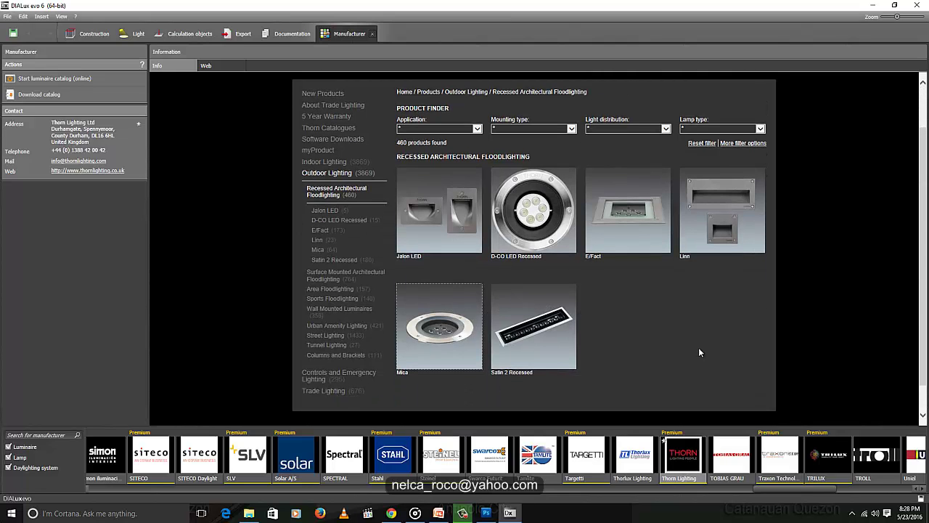
pyautogui.scroll(-10, 699, 353)
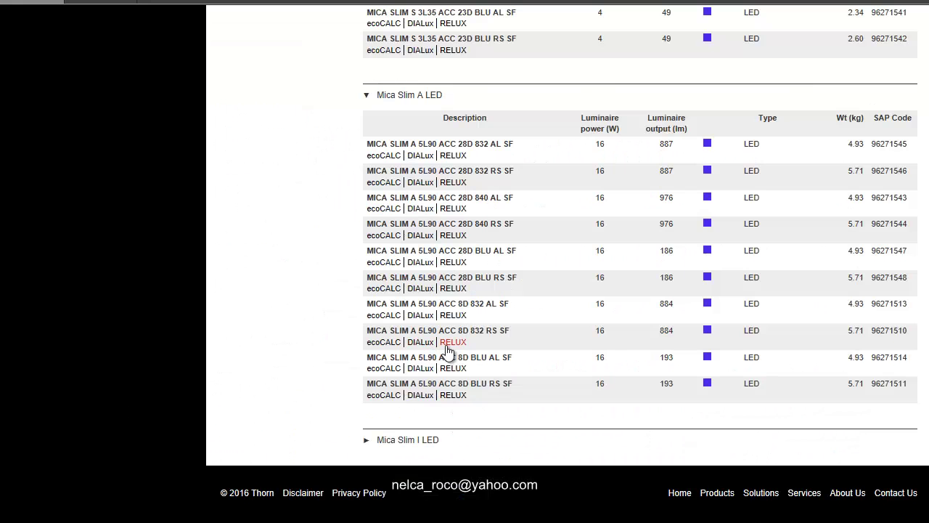
pyautogui.click(448, 346)
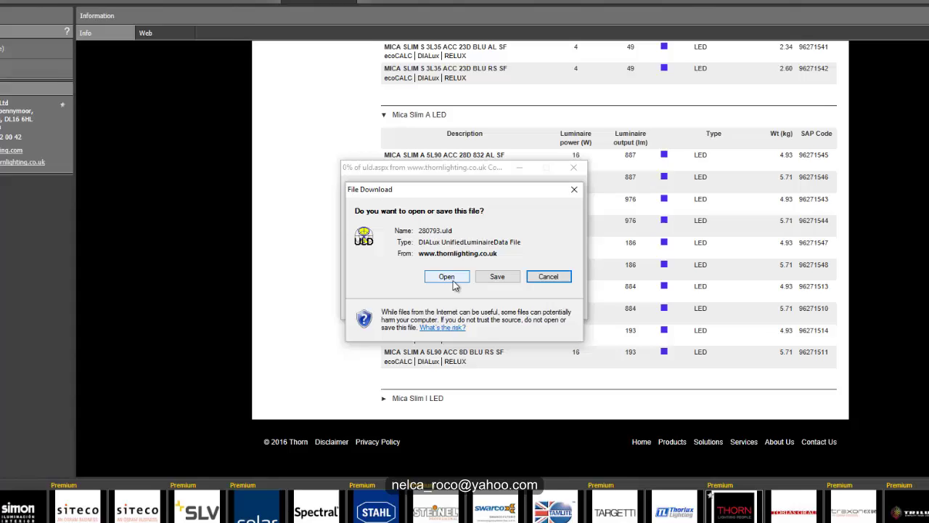
pyautogui.click(443, 291)
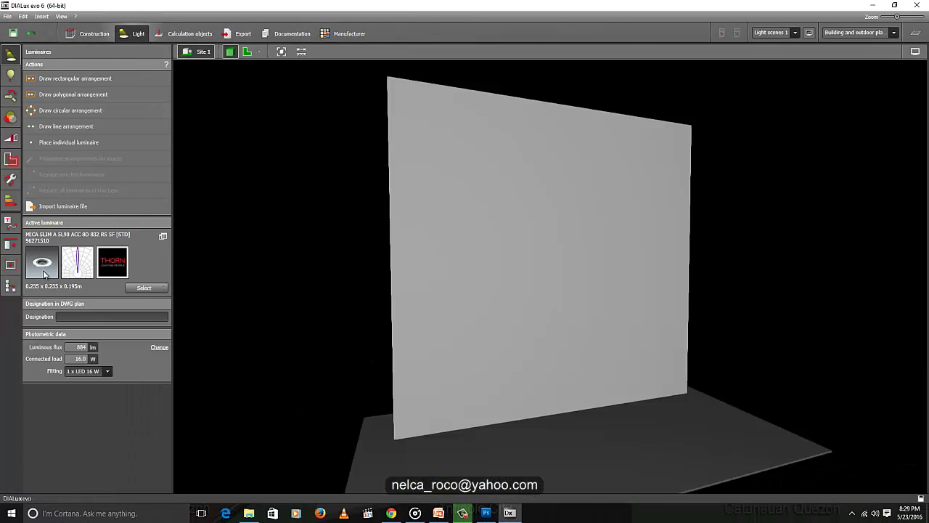
# Place one floor-recessed MICA SLIM uplight at the wall's base, aimed up the wall
pyautogui.moveTo(316, 241); pyautogui.dragTo(316, 175)
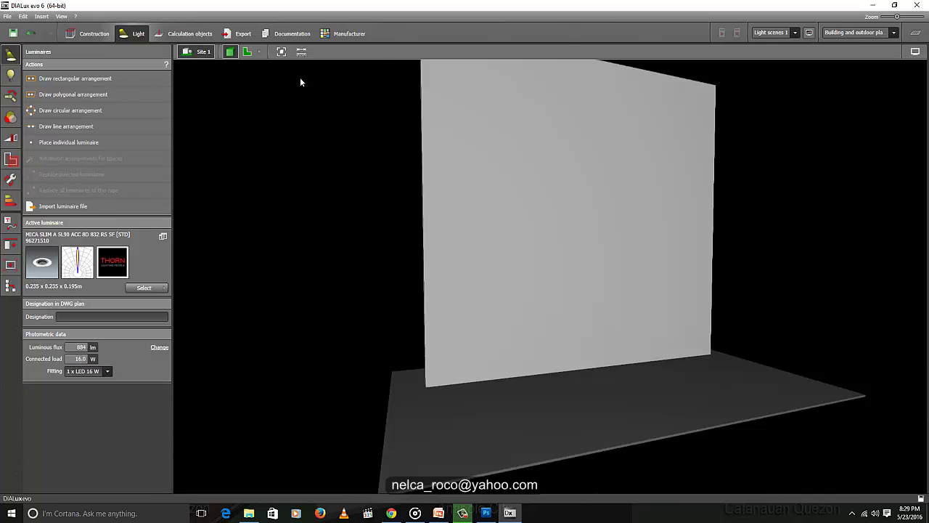
pyautogui.click(247, 52)
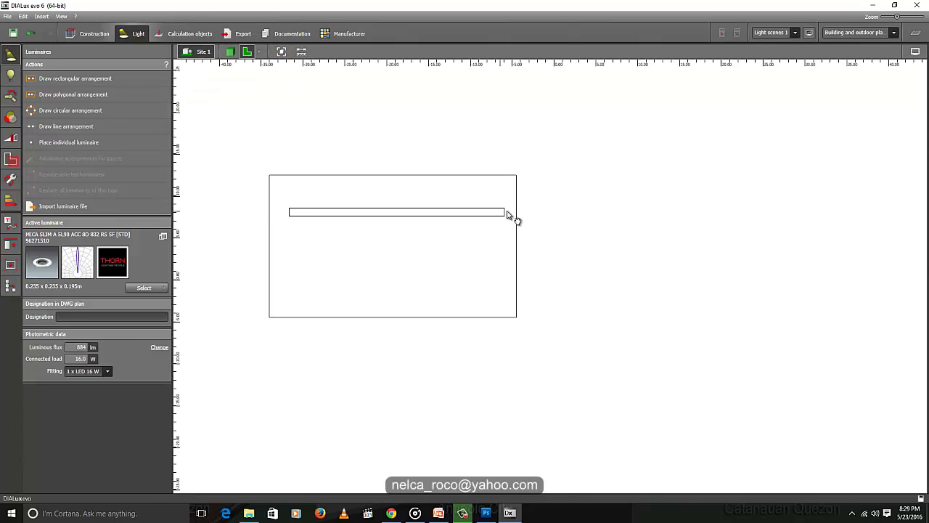
pyautogui.scroll(2, 411, 297)
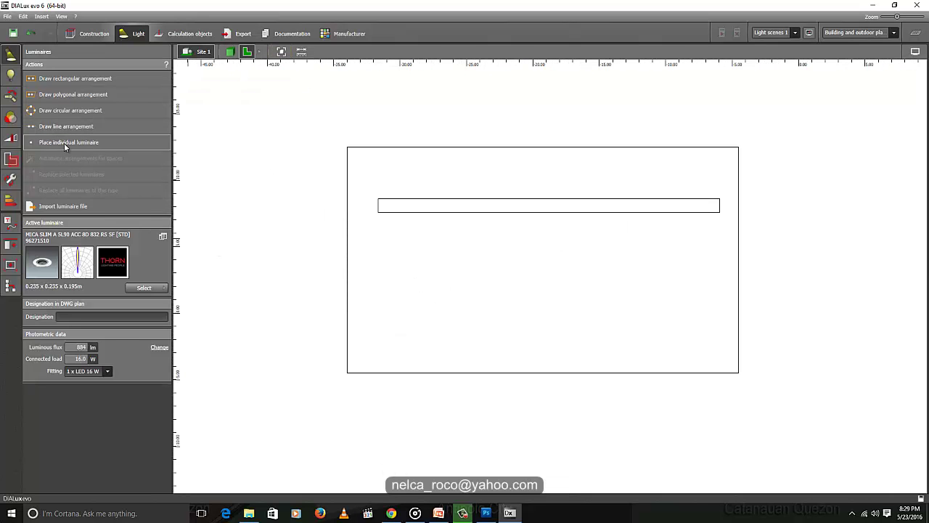
pyautogui.click(64, 143)
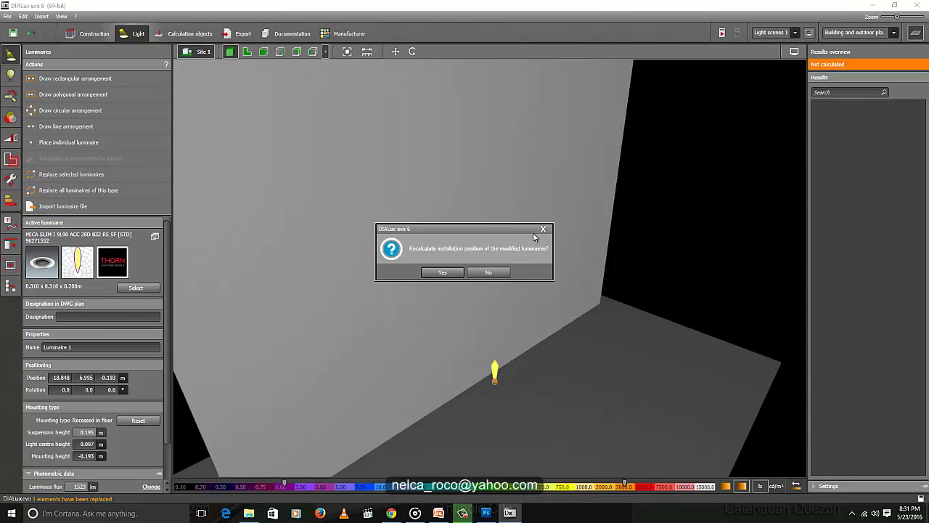
pyautogui.click(542, 230)
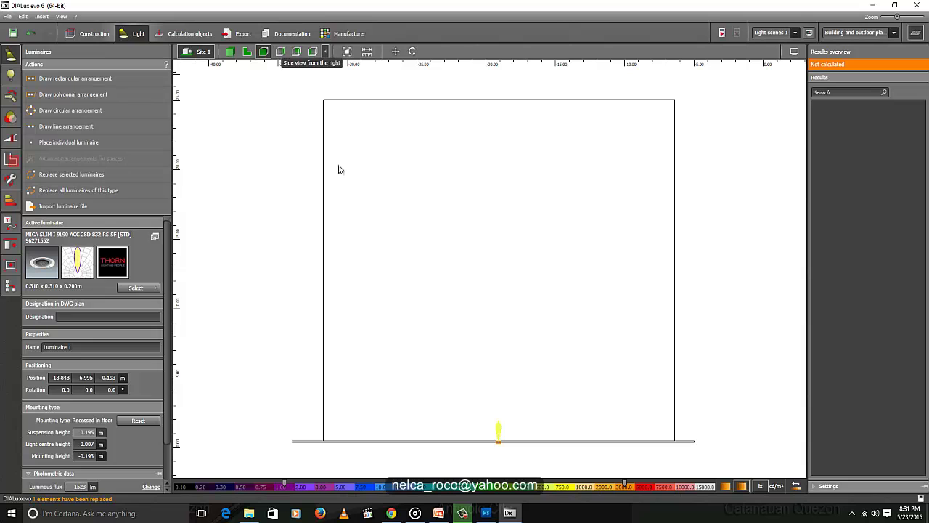
pyautogui.scroll(8, 494, 355)
pyautogui.scroll(5, 523, 258)
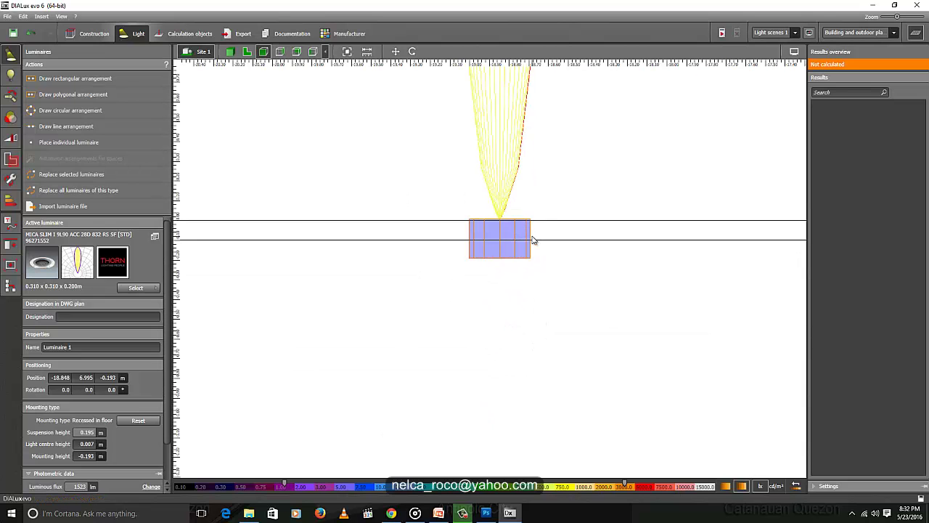
pyautogui.click(230, 52)
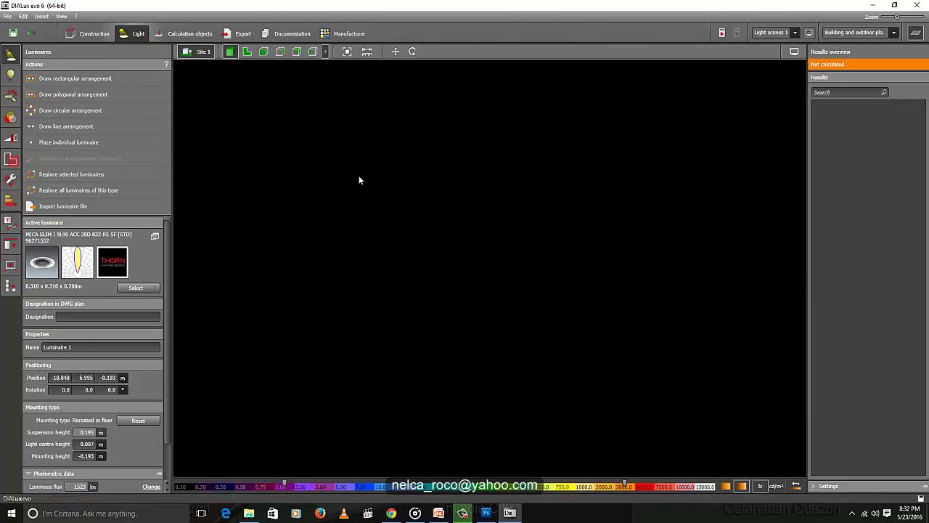
# Calculate the lighting, line the wall up face-on, and save the view as Site 1 (2)
pyautogui.click(723, 34)
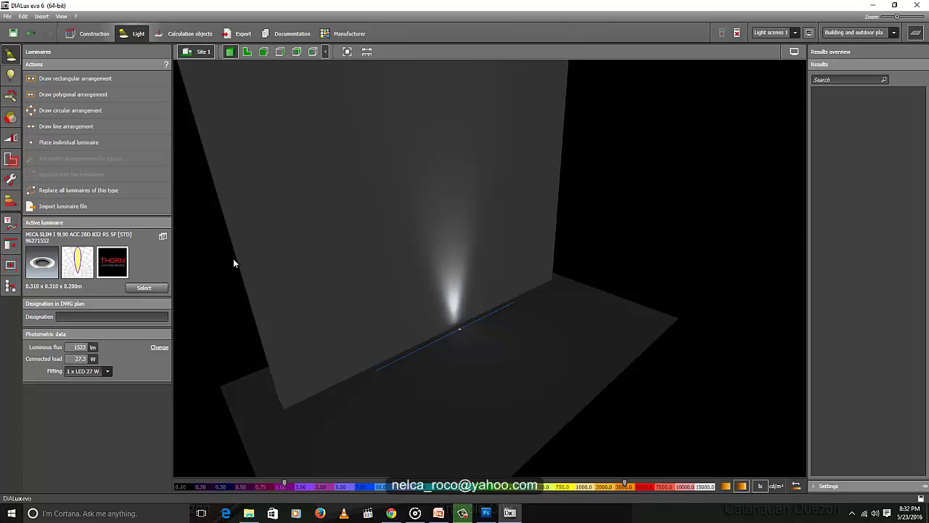
pyautogui.moveTo(233, 258); pyautogui.dragTo(404, 207)
pyautogui.press('F11')
pyautogui.moveTo(122, 227); pyautogui.dragTo(128, 232)
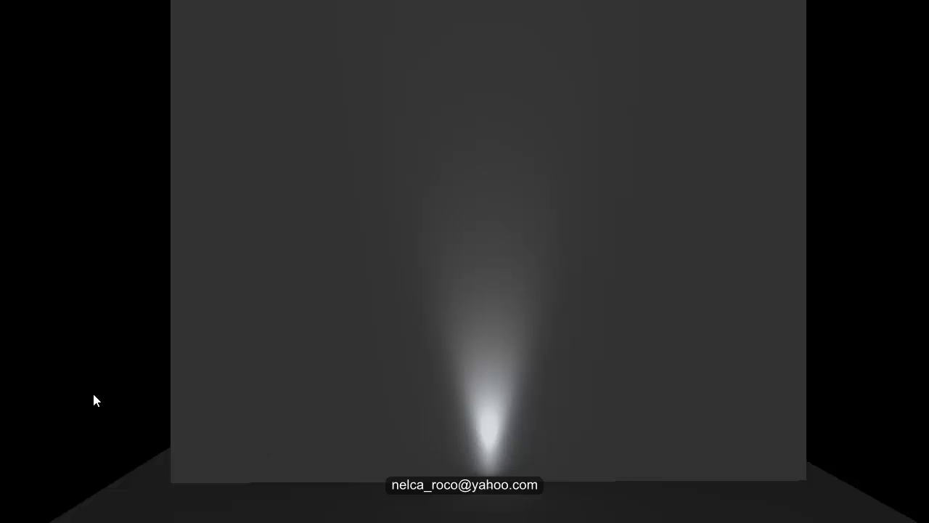
pyautogui.moveTo(98, 390); pyautogui.dragTo(92, 386)
pyautogui.press('Escape')
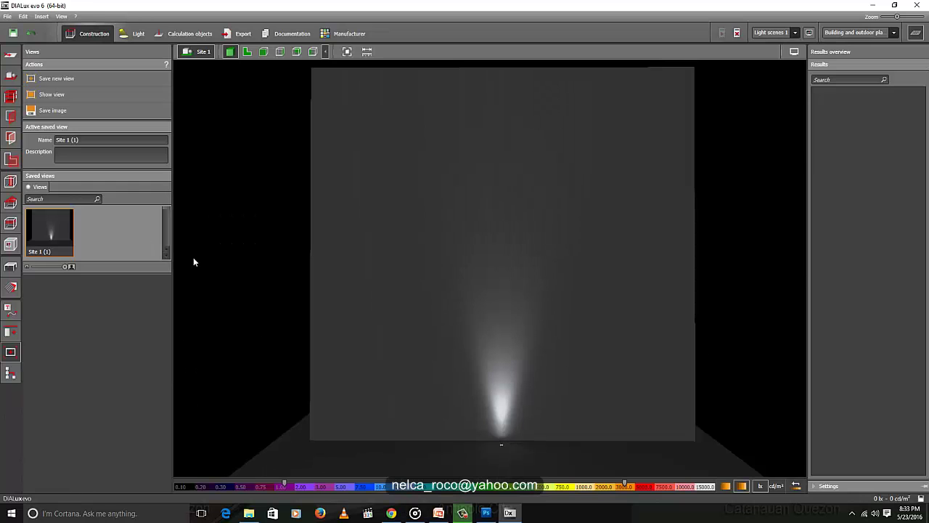
pyautogui.click(72, 79)
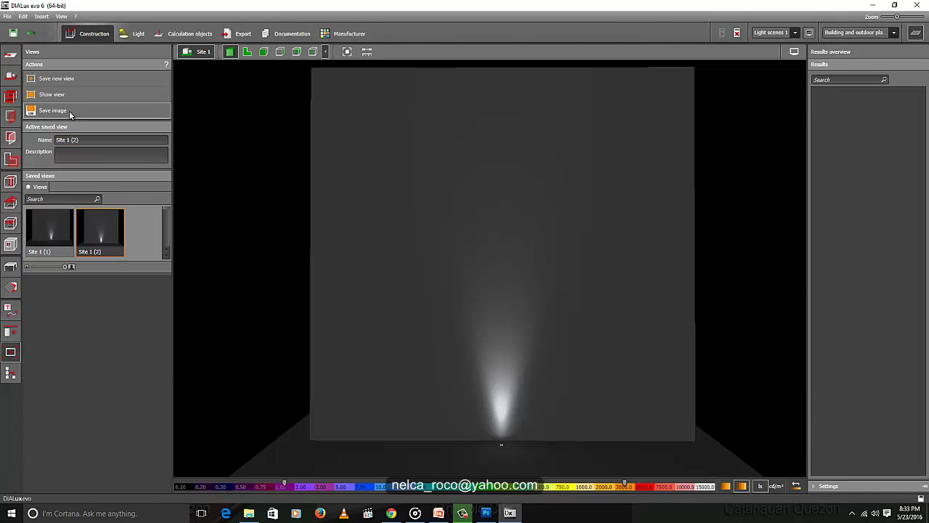
# Export the face-on render as JPEG 'uplight' to the Desktop, then show the desktop
pyautogui.click(69, 114)
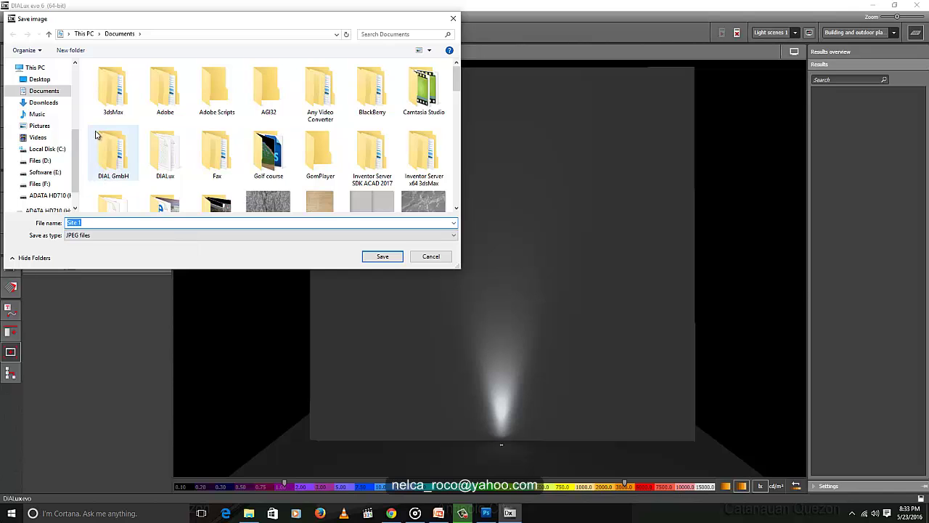
pyautogui.click(39, 79)
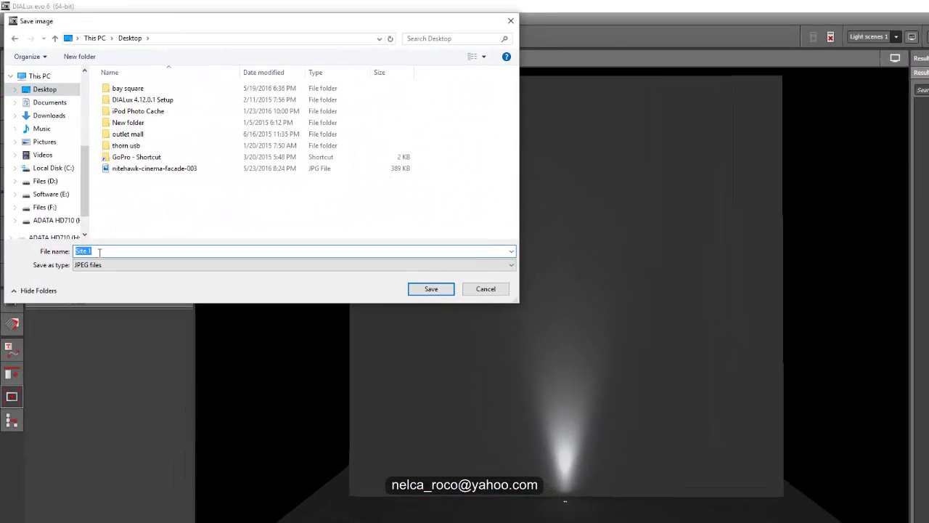
pyautogui.write('uplight')
pyautogui.click(427, 291)
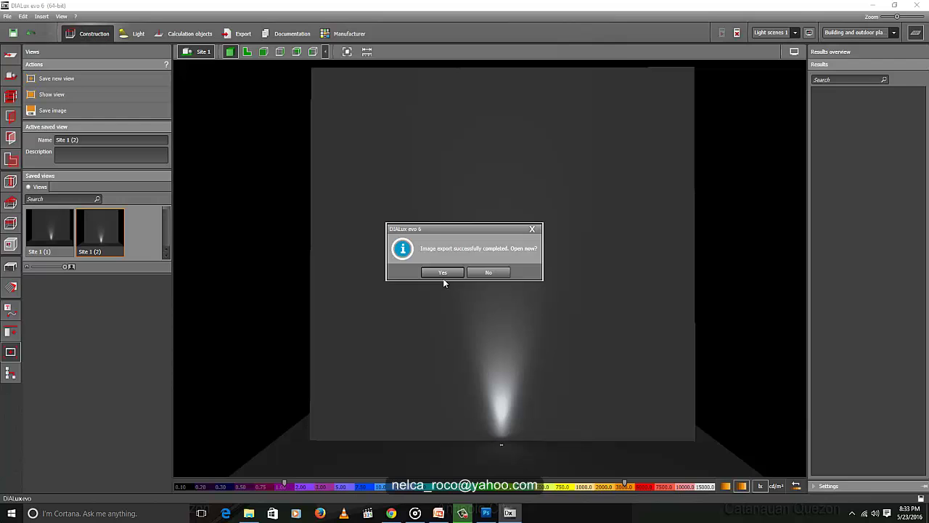
pyautogui.click(442, 273)
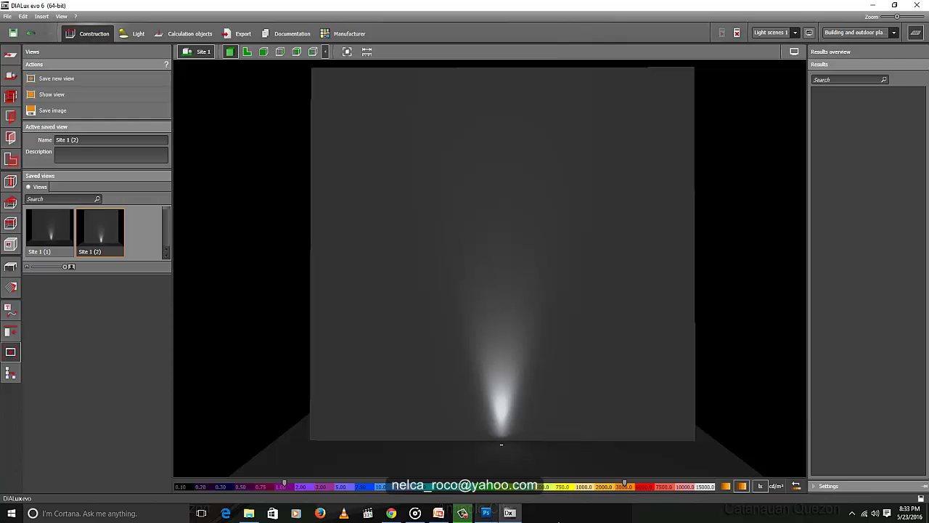
pyautogui.rightClick(602, 513)
pyautogui.click(646, 440)
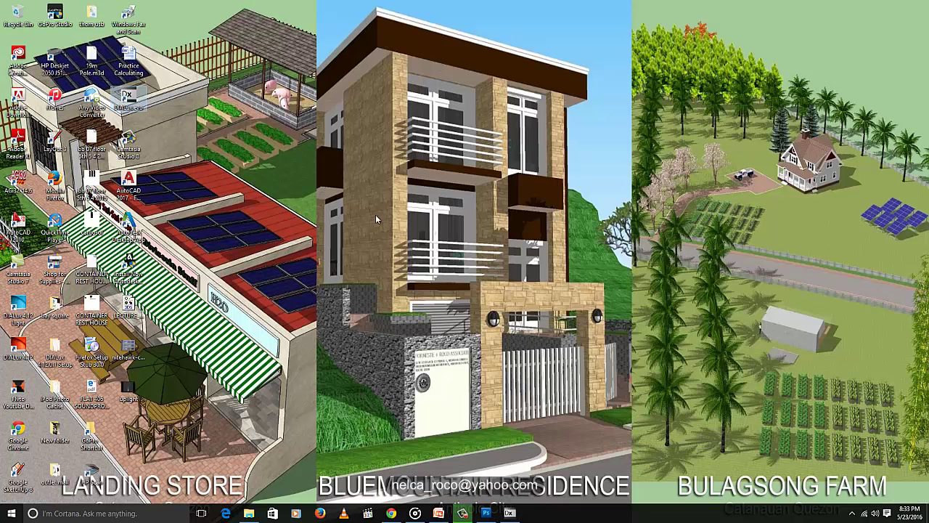
# Open uplight.jpg in Photoshop and crop away the black surroundings, keeping only the lit wall
pyautogui.doubleClick(129, 389)
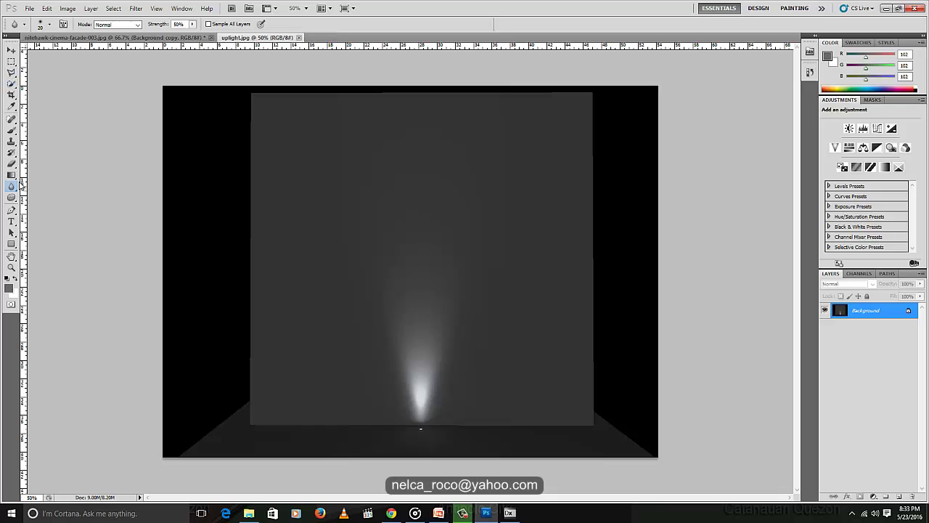
pyautogui.click(11, 95)
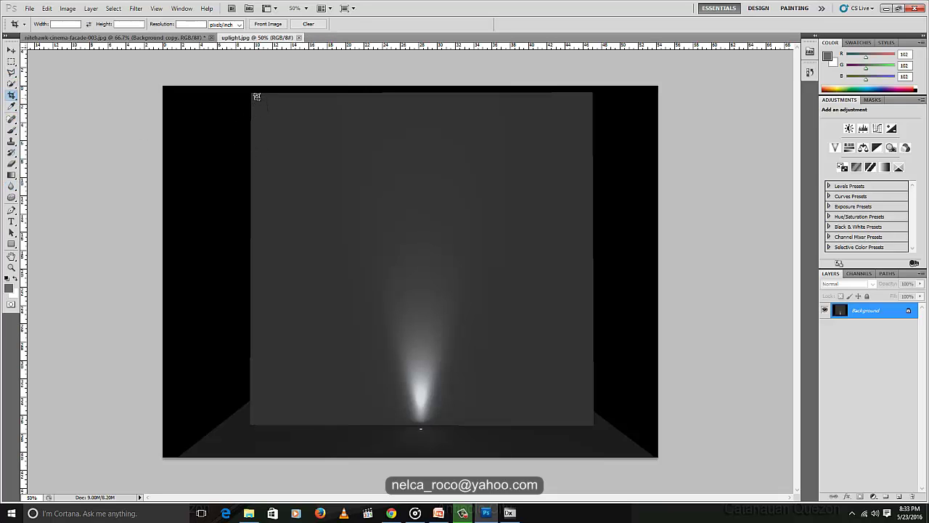
pyautogui.moveTo(256, 96); pyautogui.dragTo(591, 423)
pyautogui.rightClick(537, 331)
pyautogui.click(558, 337)
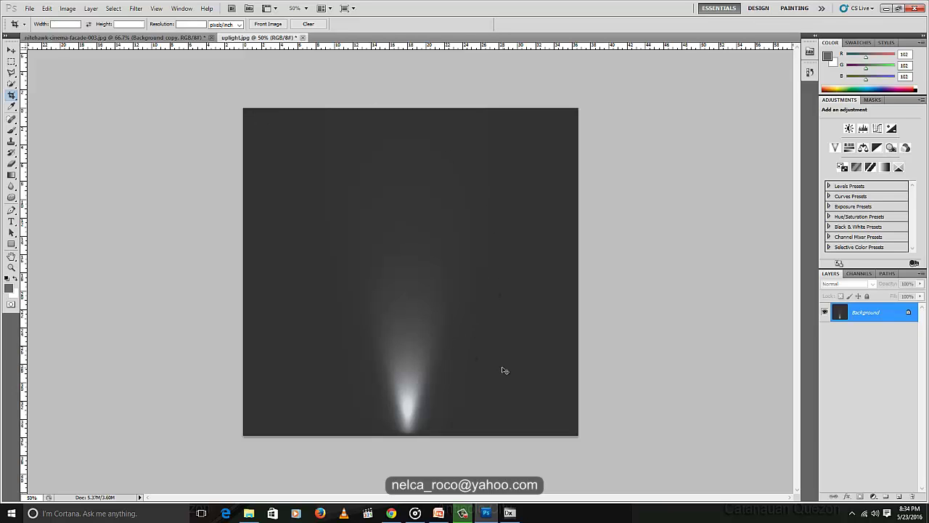
pyautogui.hotkey('ctrl', 'l')
# Level the beam image with input black at 45 and white at 156
pyautogui.moveTo(678, 362); pyautogui.dragTo(702, 362)
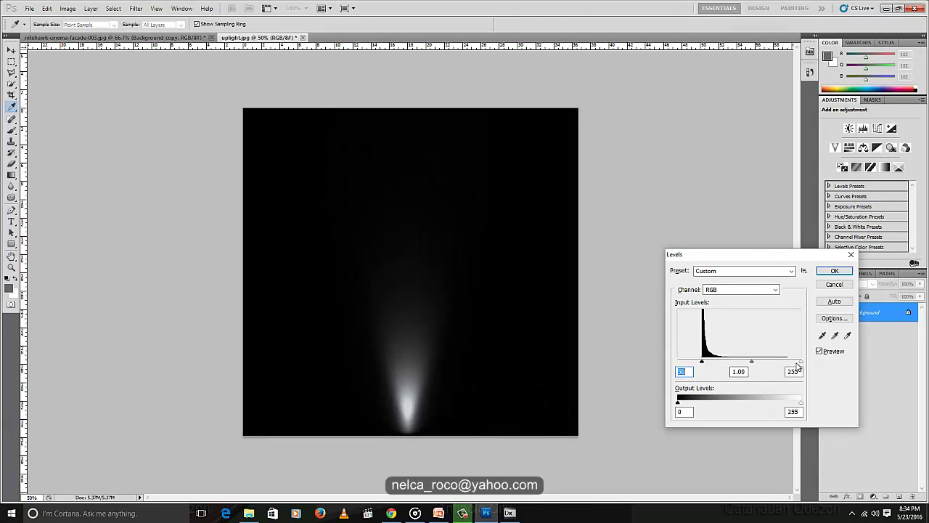
pyautogui.moveTo(802, 367); pyautogui.dragTo(753, 365)
pyautogui.click(836, 273)
pyautogui.press('c')
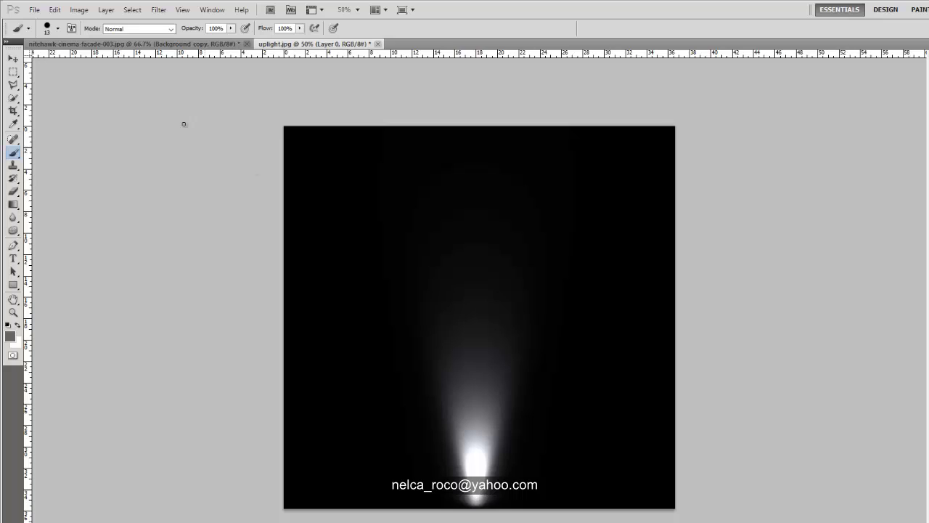
# Invert the image so the beam turns dark on a white background
pyautogui.click(79, 10)
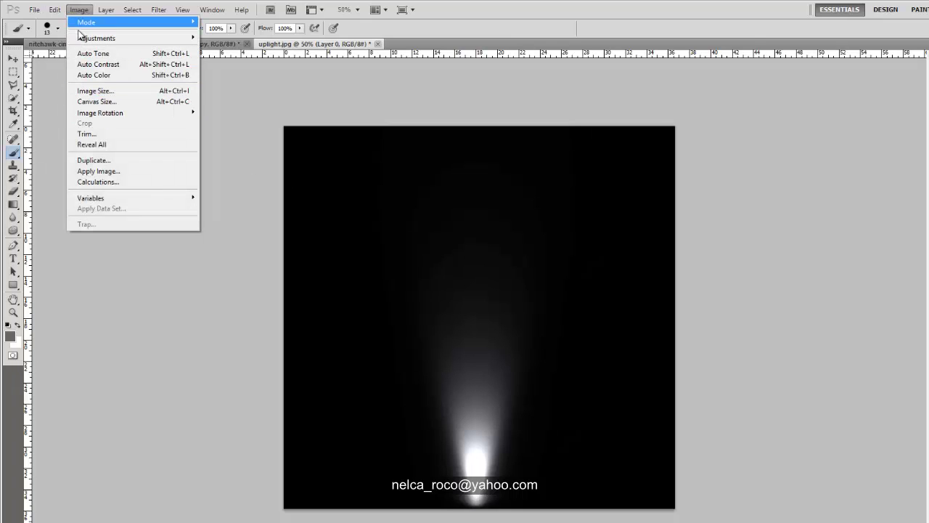
pyautogui.moveTo(89, 37)
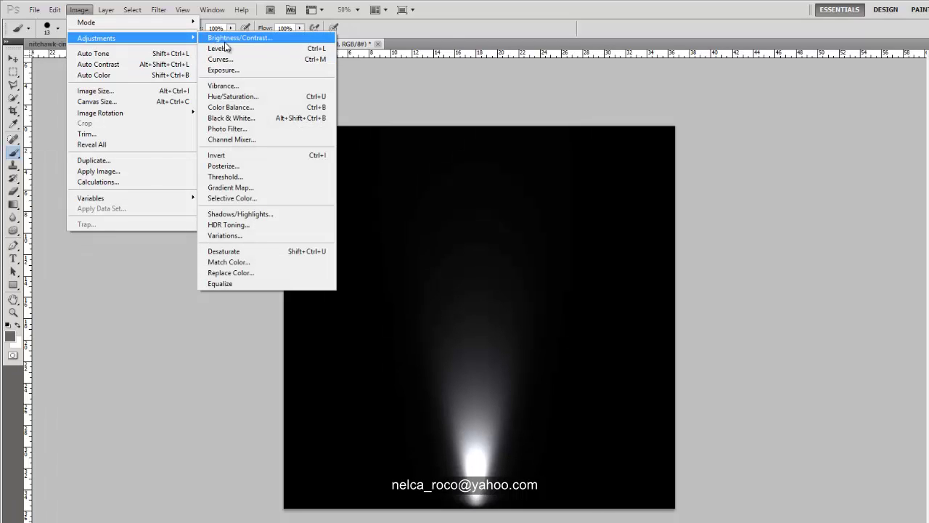
pyautogui.click(234, 154)
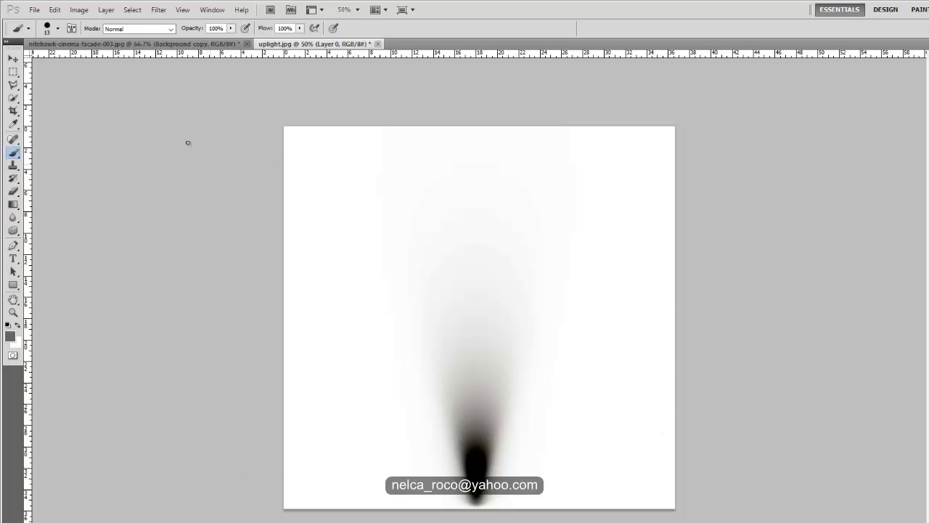
# Define the uplight image as a brush preset and stamp beams along the dark facade's base
pyautogui.click(54, 10)
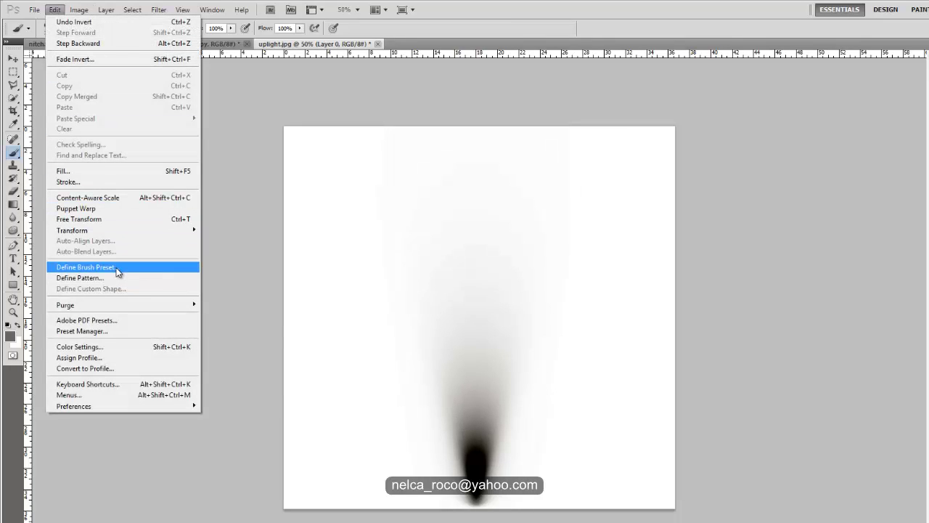
pyautogui.click(86, 267)
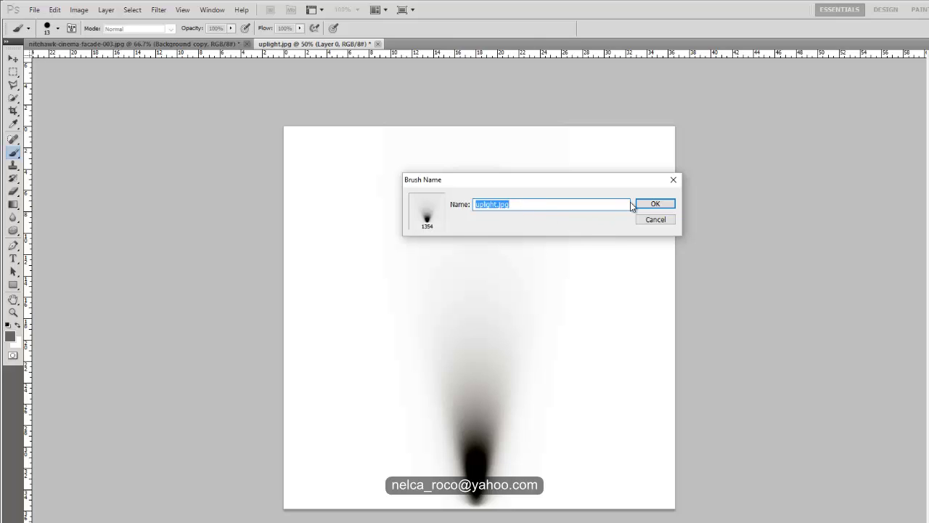
pyautogui.click(654, 203)
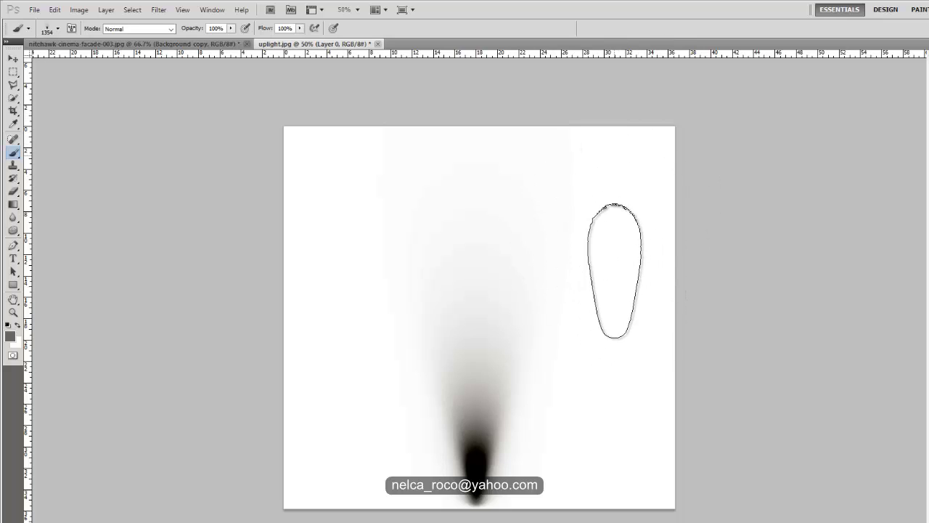
pyautogui.click(614, 270)
pyautogui.click(340, 225)
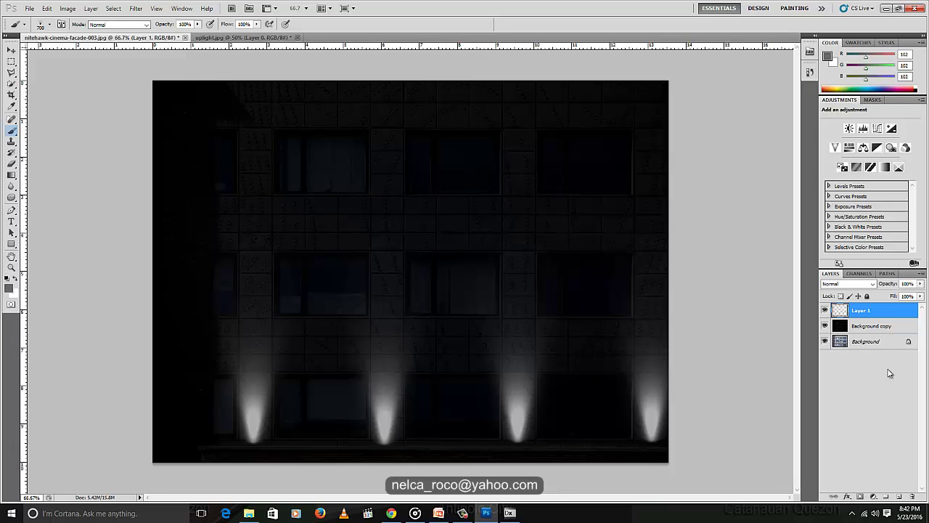
# Hide Layer 1 and Background copy to show the daytime Background photo, with the Rectangular Marquee active
pyautogui.click(872, 326)
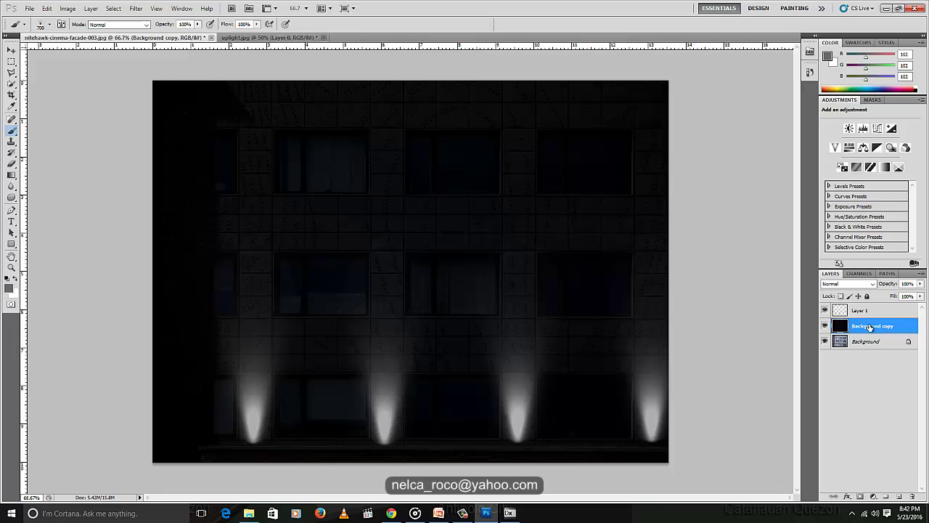
pyautogui.click(825, 341)
pyautogui.keyDown('alt'); pyautogui.click(825, 341); pyautogui.keyUp('alt')
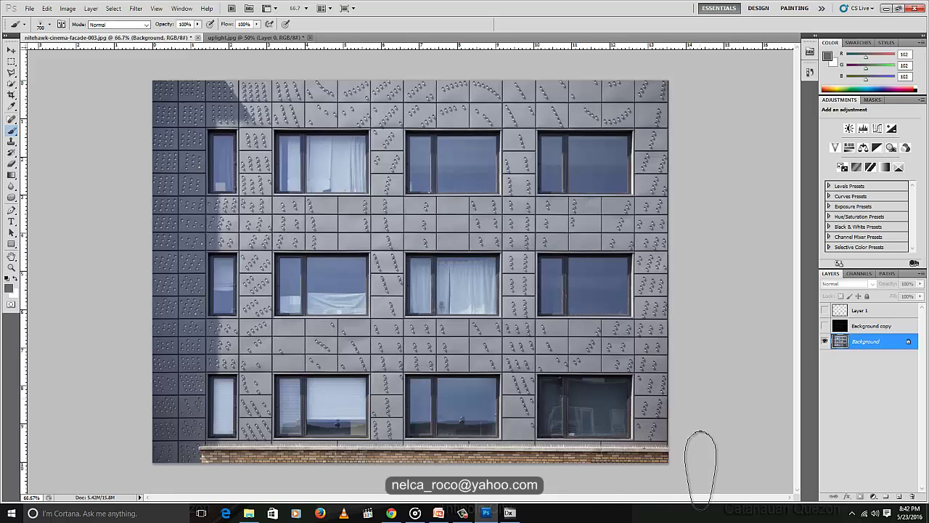
pyautogui.press('m')
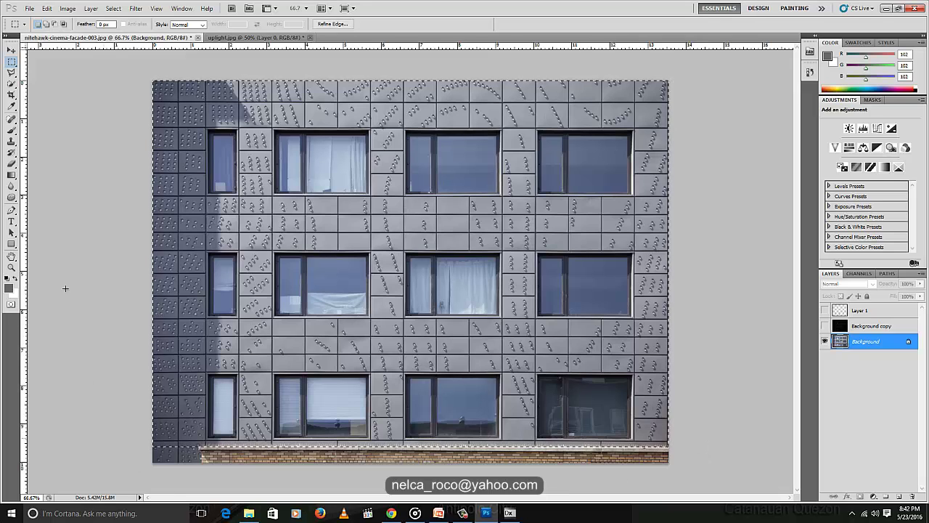
# Copy the selected daytime facade to a new Layer 2 and load its pixels as a selection
pyautogui.click(44, 25)
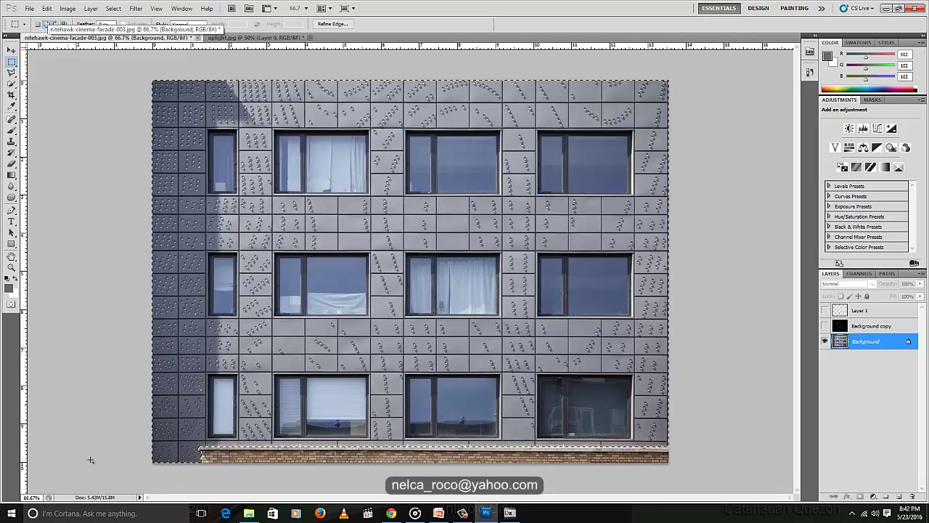
pyautogui.rightClick(468, 459)
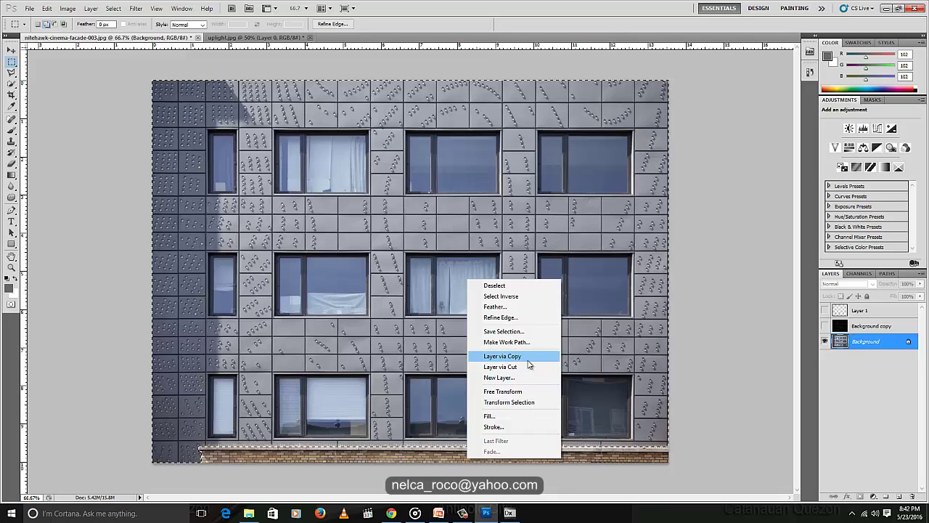
pyautogui.click(529, 357)
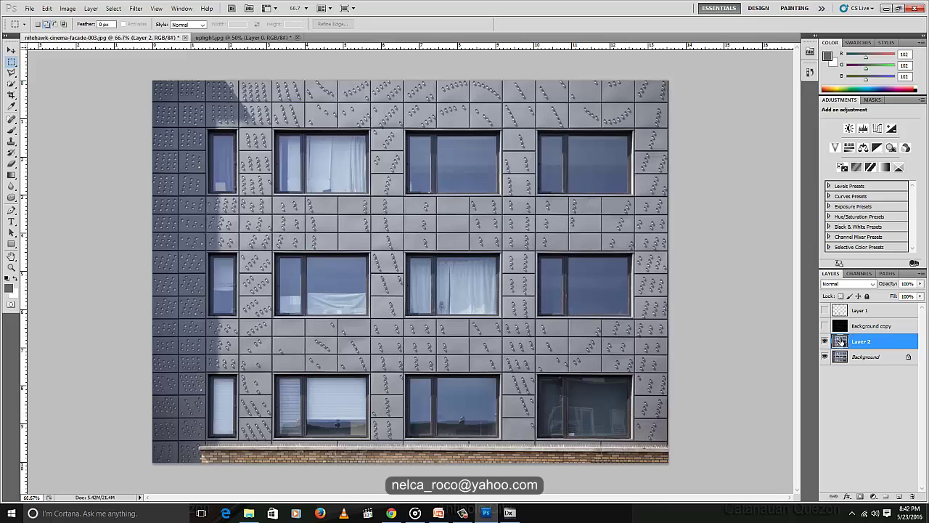
pyautogui.keyDown('ctrl'); pyautogui.click(839, 341); pyautogui.keyUp('ctrl')
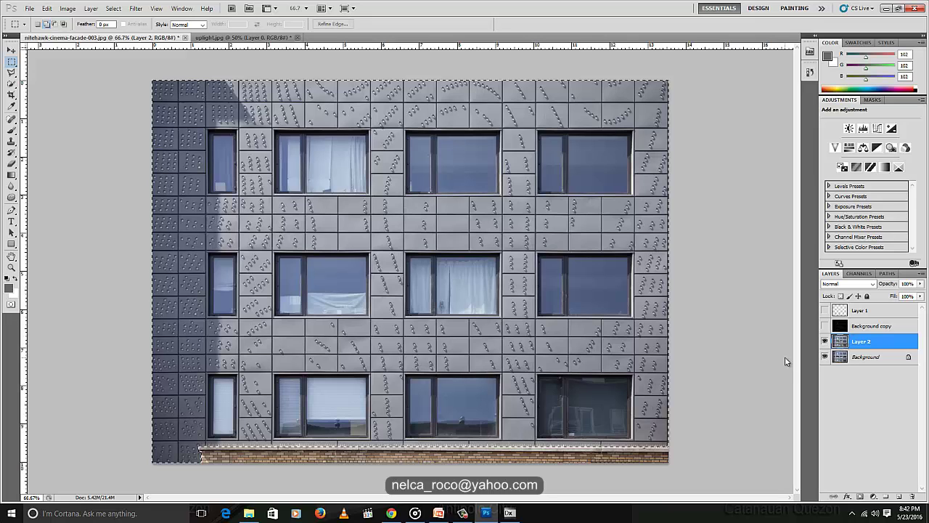
pyautogui.click(135, 8)
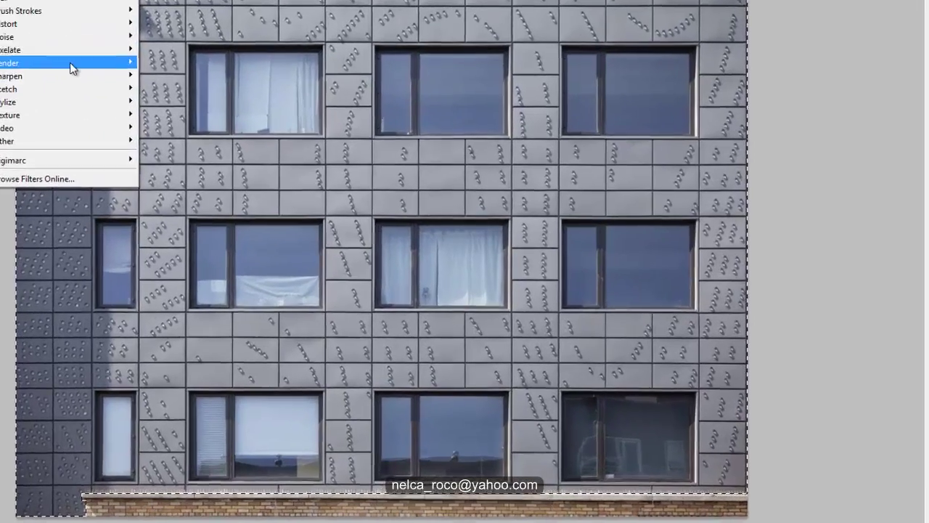
pyautogui.moveTo(185, 142)
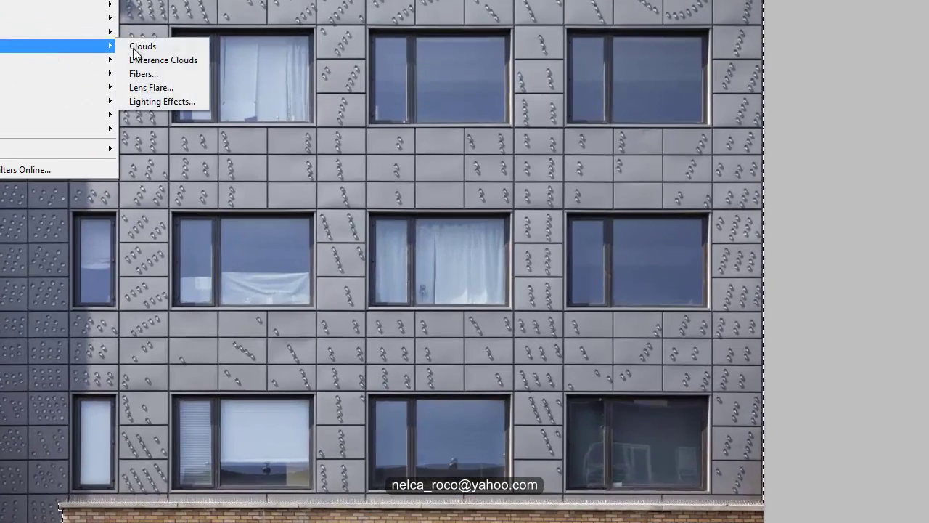
pyautogui.click(180, 105)
pyautogui.click(498, 2)
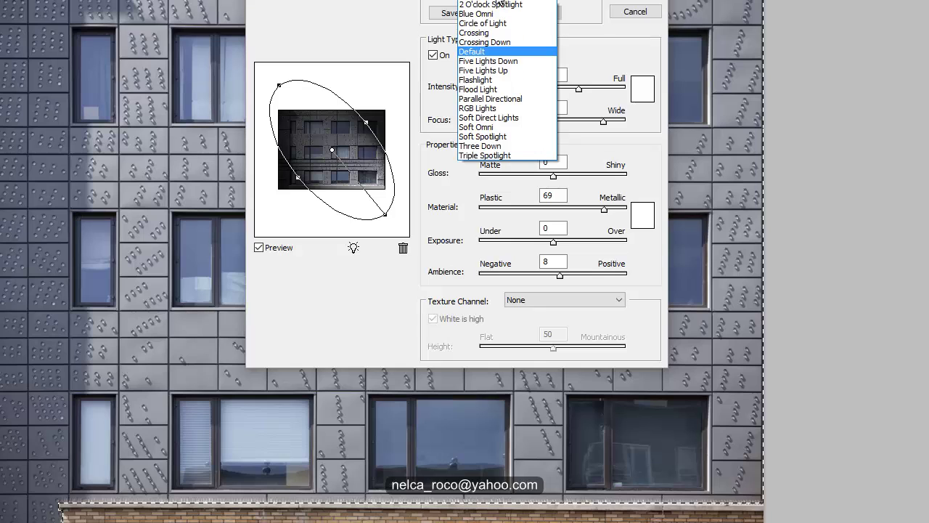
pyautogui.click(507, 71)
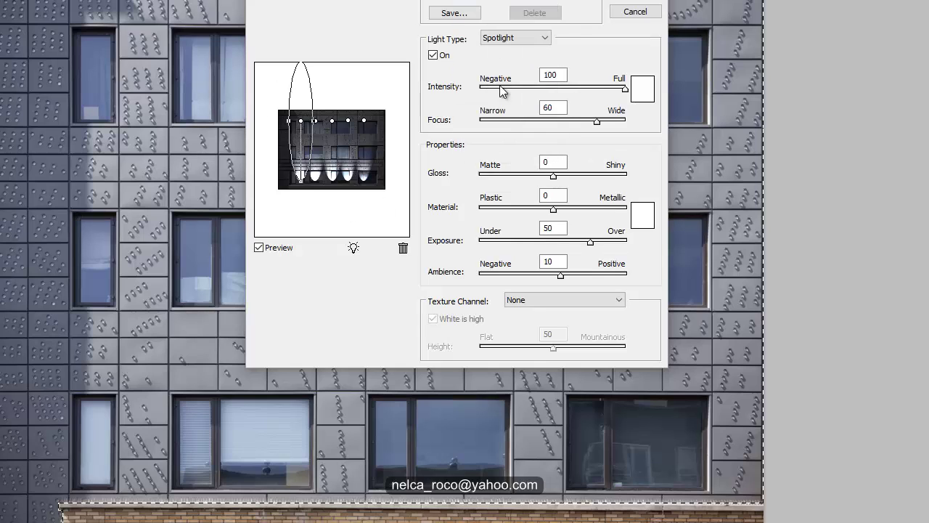
pyautogui.click(300, 122)
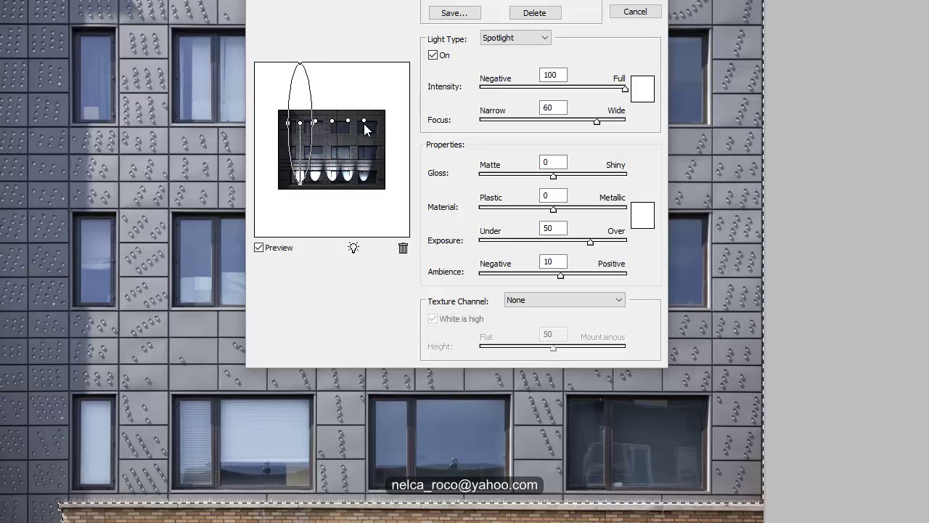
pyautogui.moveTo(370, 117); pyautogui.dragTo(404, 248)
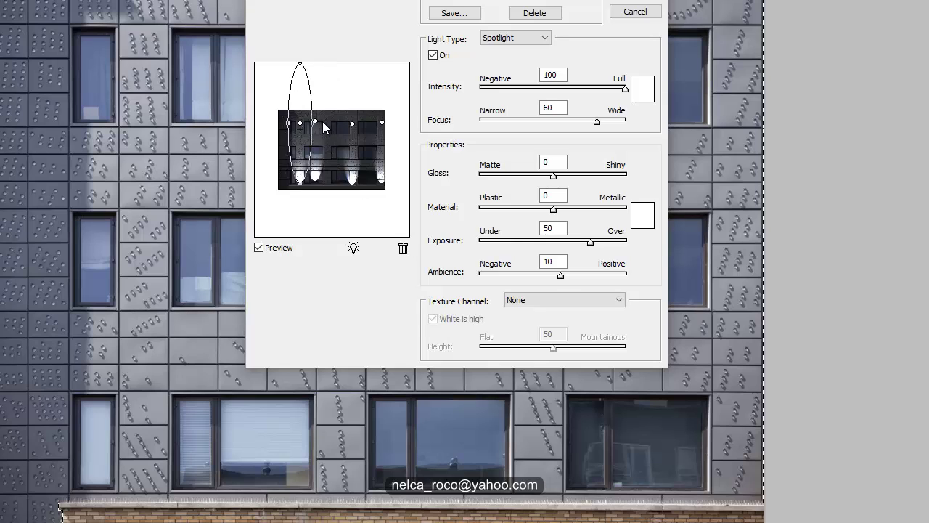
pyautogui.moveTo(315, 119); pyautogui.dragTo(324, 124)
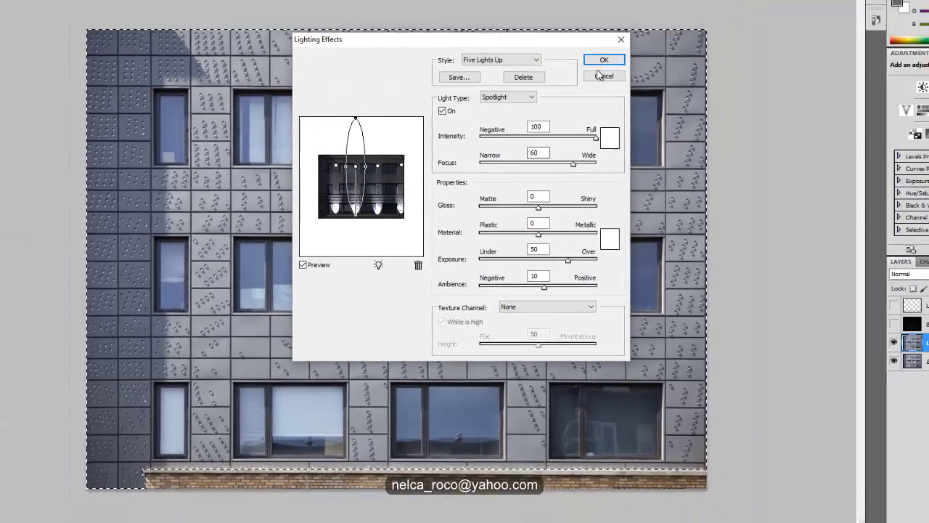
pyautogui.press('Return')
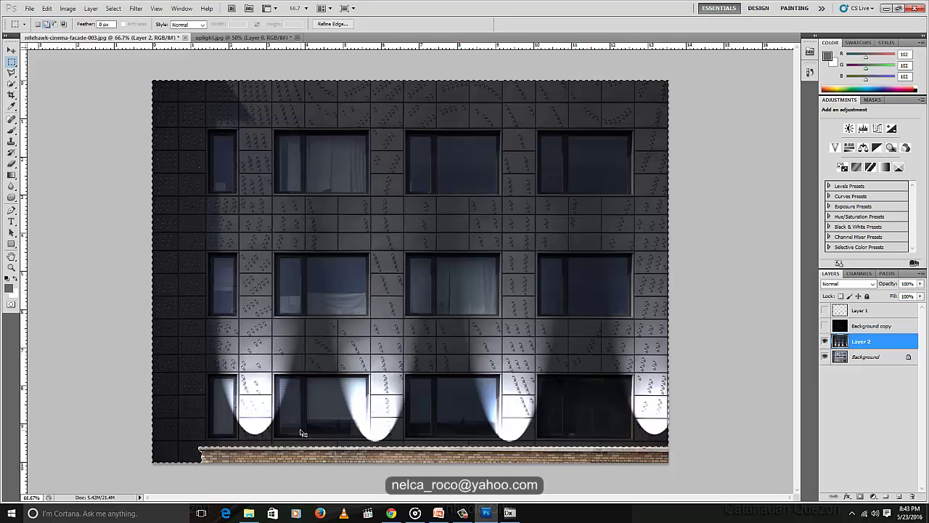
pyautogui.hotkey('ctrl', 'z')
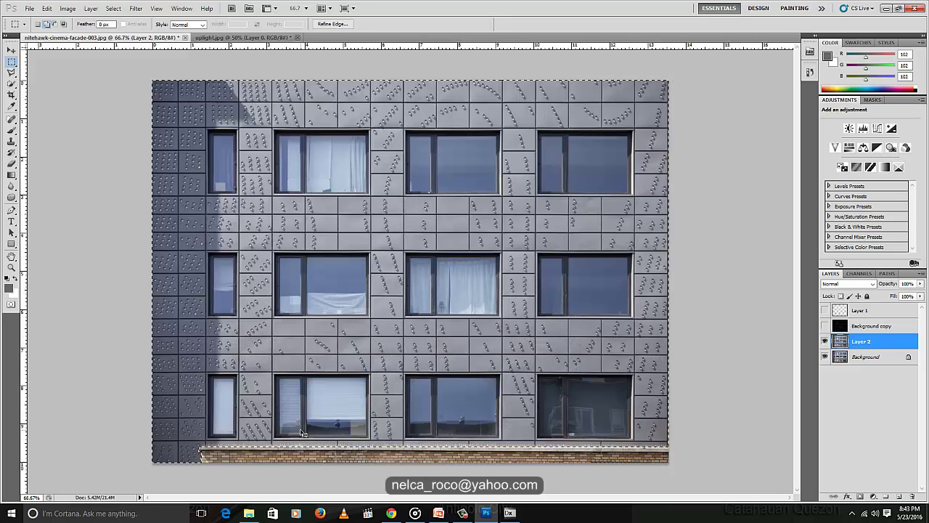
# Try Lighting Effects spotlights on Layer 2, then undo the result
pyautogui.click(135, 8)
pyautogui.moveTo(167, 143)
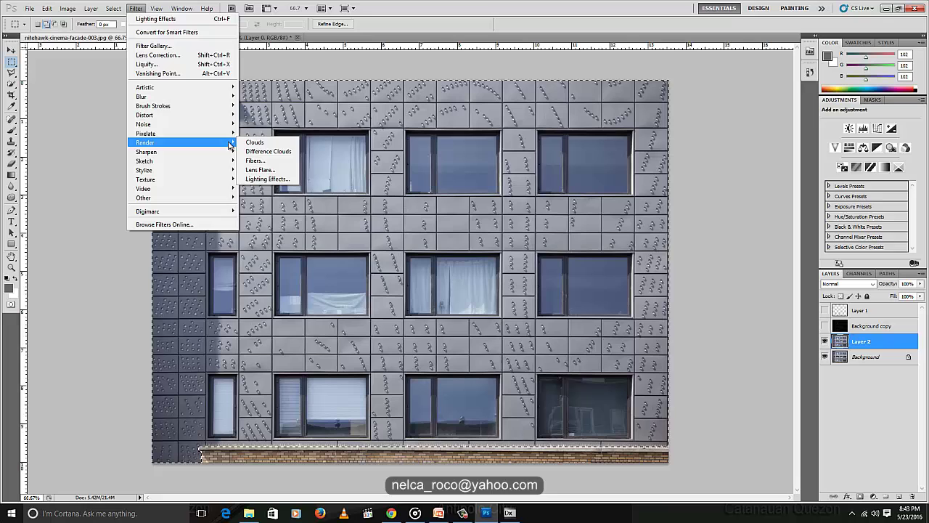
pyautogui.click(270, 179)
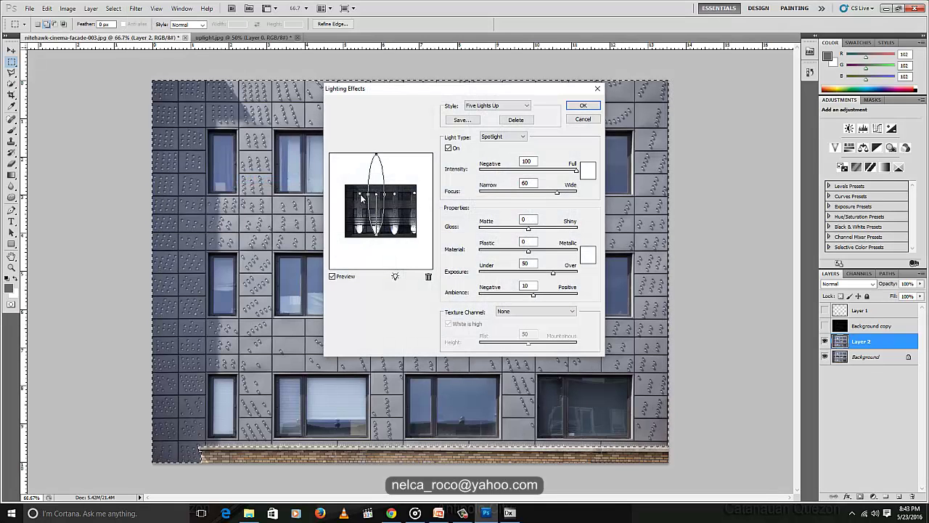
pyautogui.click(360, 193)
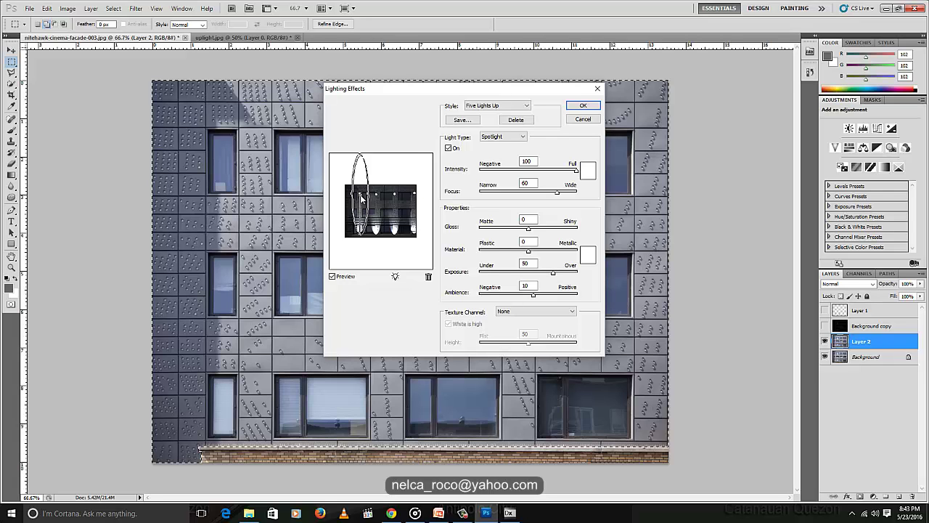
pyautogui.click(583, 106)
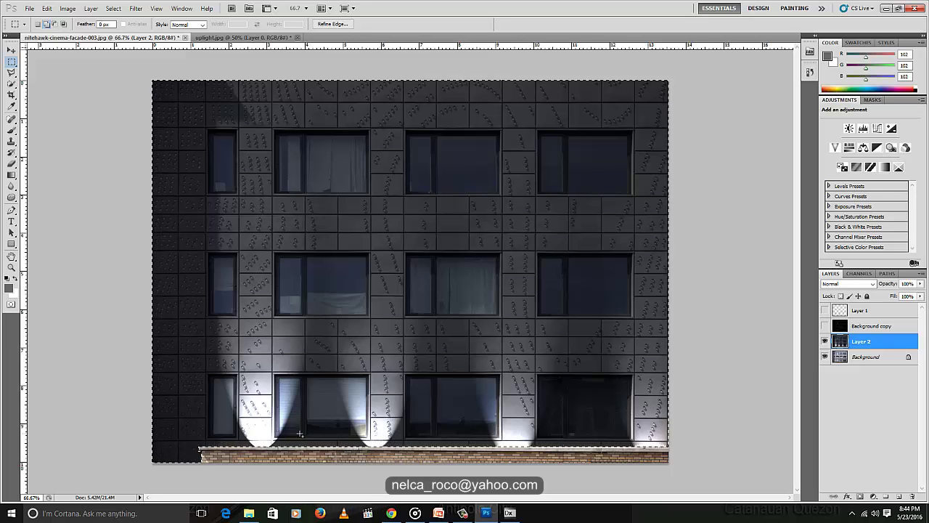
pyautogui.press('Delete')
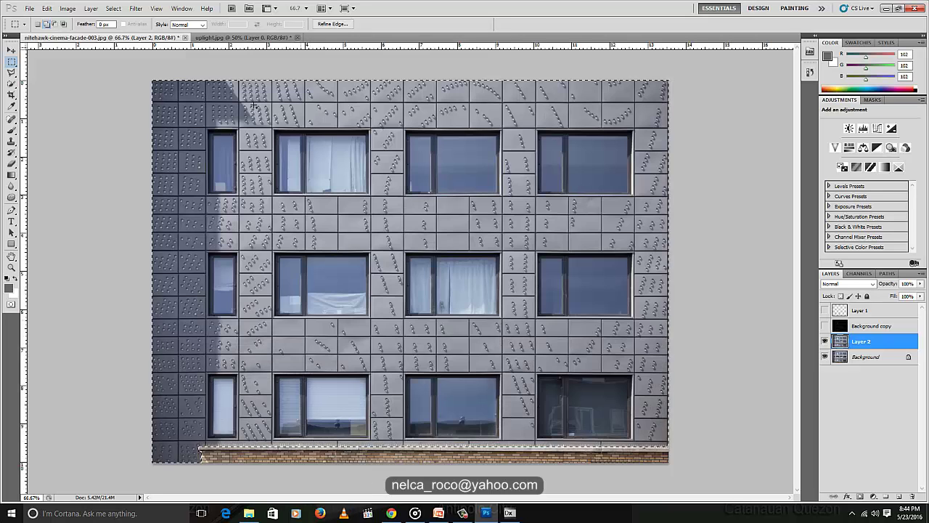
# Reapply Five Lights Up Lighting Effects with adjusted spotlights, then hide Layer 1's stamped beams
pyautogui.click(136, 8)
pyautogui.moveTo(149, 142)
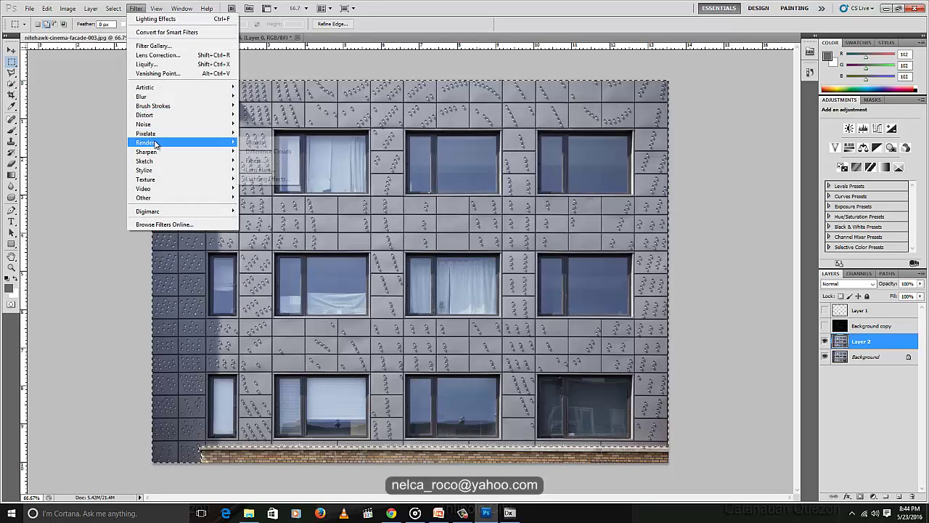
pyautogui.click(262, 179)
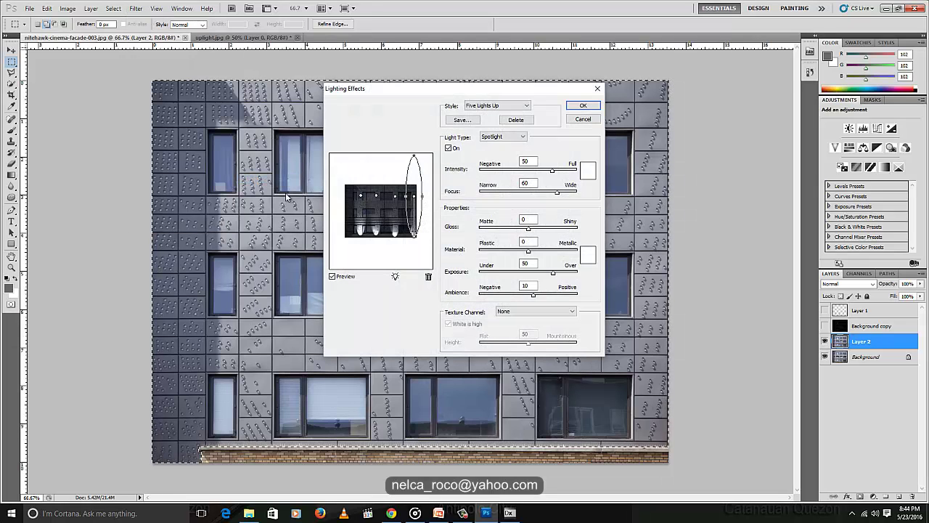
pyautogui.click(361, 196)
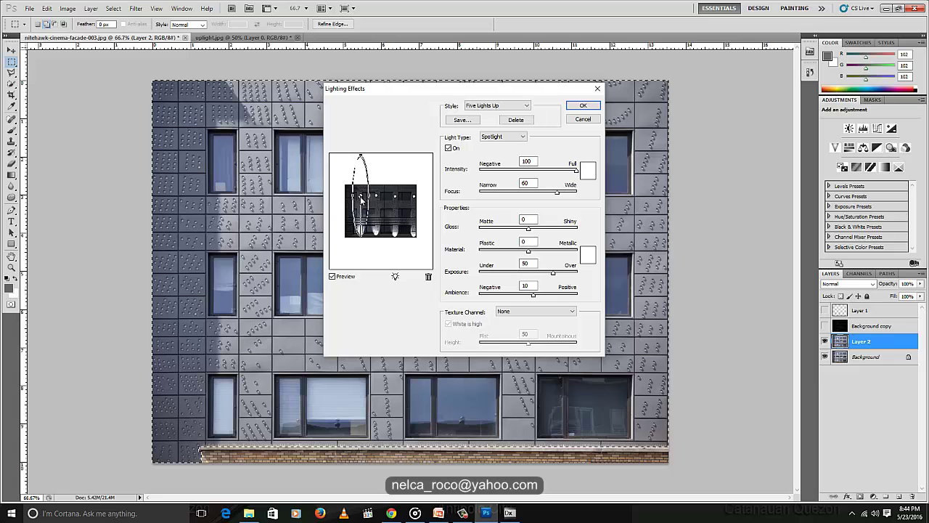
pyautogui.click(360, 197)
pyautogui.click(378, 197)
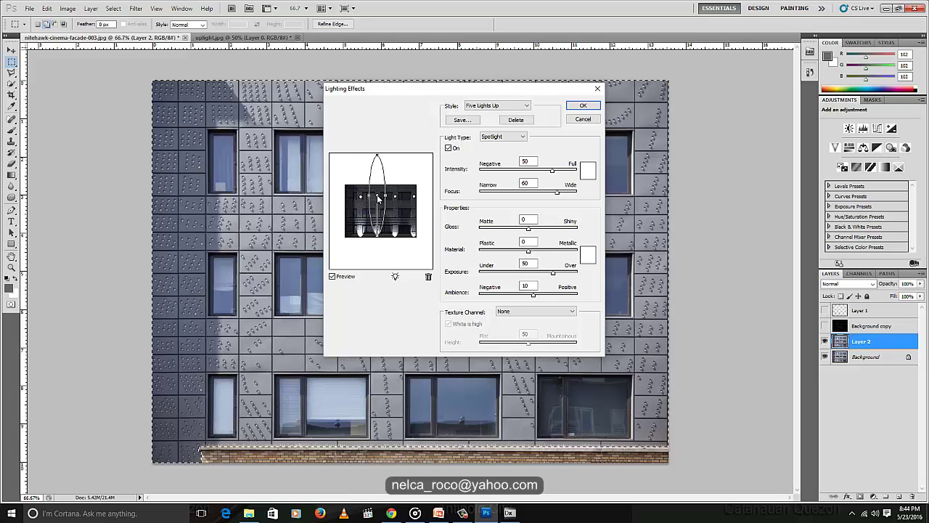
pyautogui.click(395, 198)
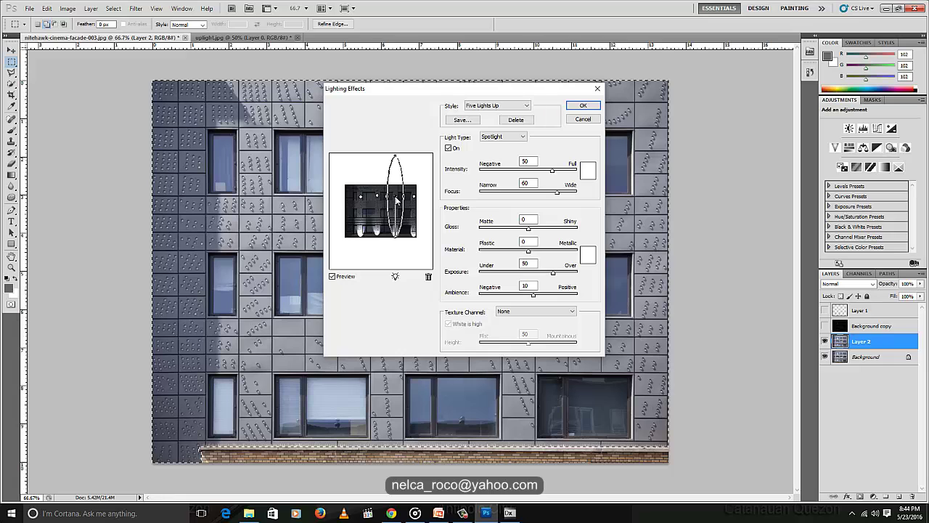
pyautogui.click(580, 106)
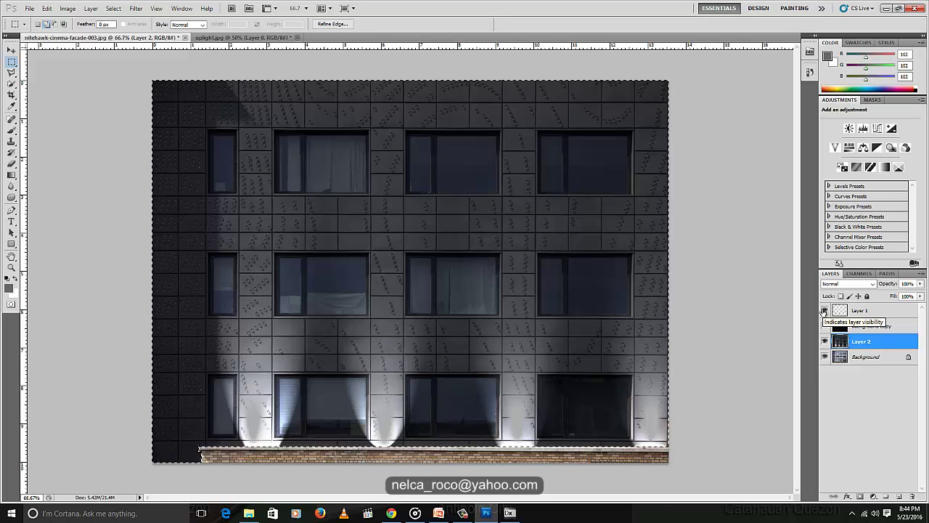
pyautogui.click(825, 310)
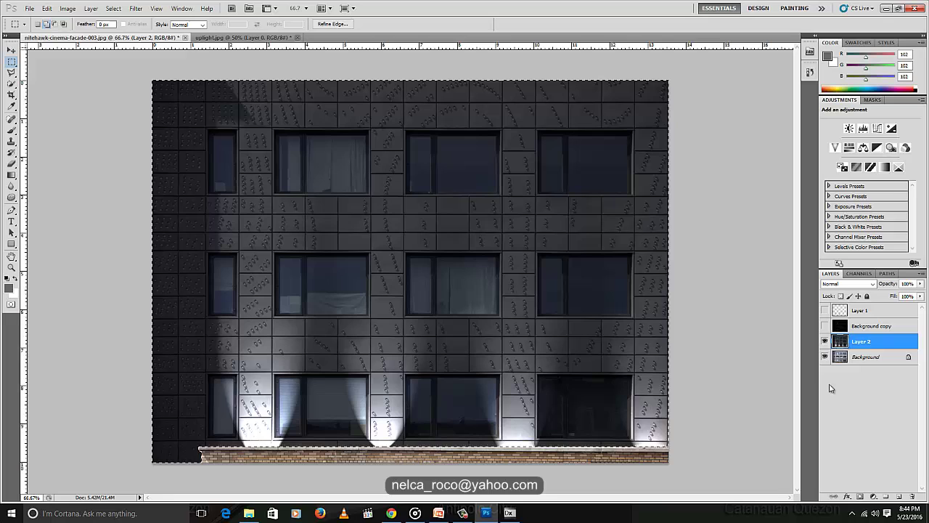
# Show the Background copy night overlay and clear the selection
pyautogui.click(824, 325)
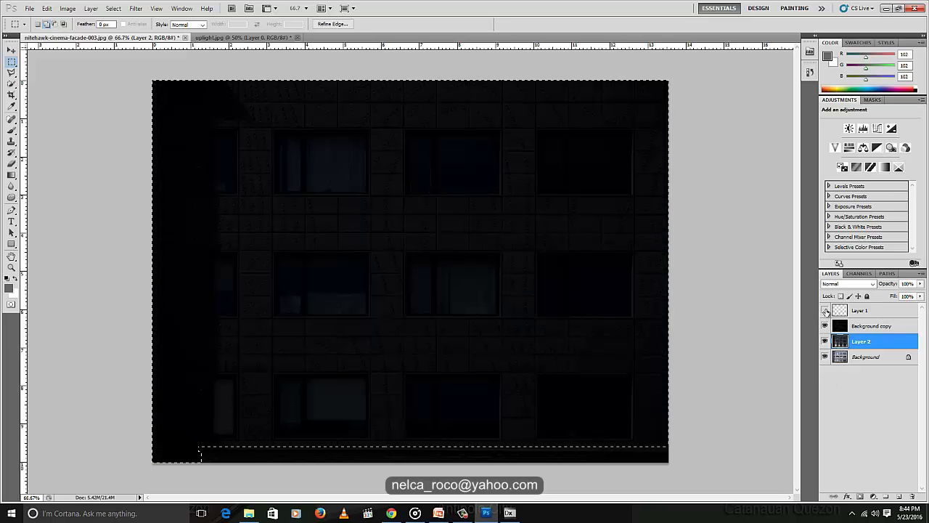
pyautogui.hotkey('ctrl', 'd')
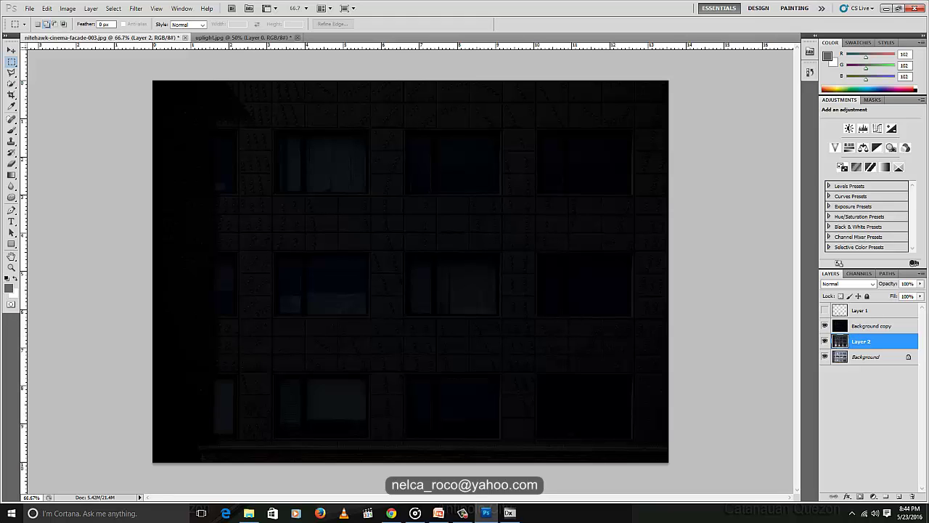
pyautogui.click(8, 289)
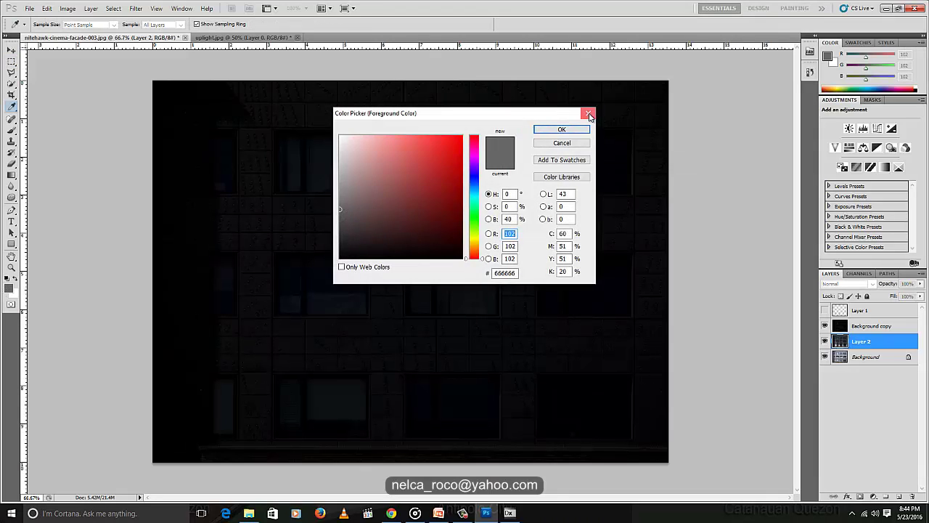
pyautogui.click(589, 115)
# Add an empty Layer 3, delete old Layer 1 beams, and make Layer 3 active
pyautogui.click(872, 315)
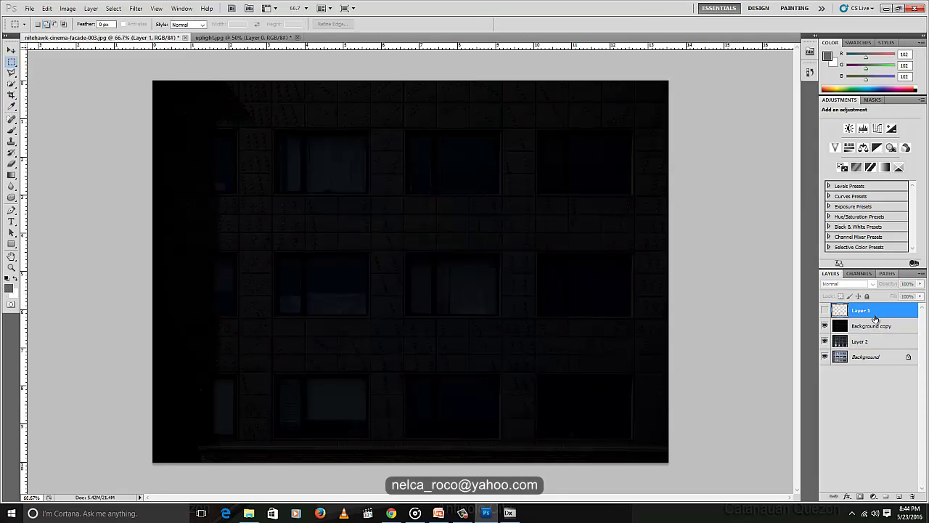
pyautogui.click(901, 498)
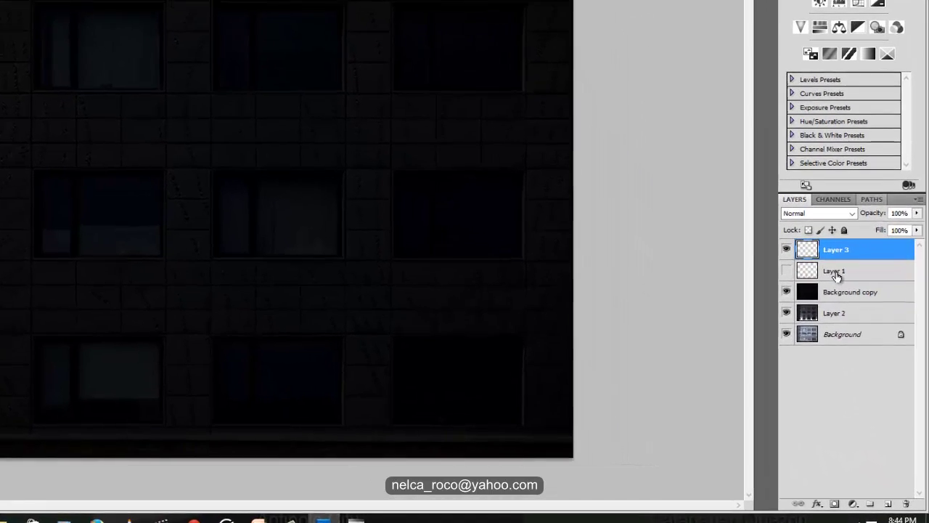
pyautogui.click(835, 271)
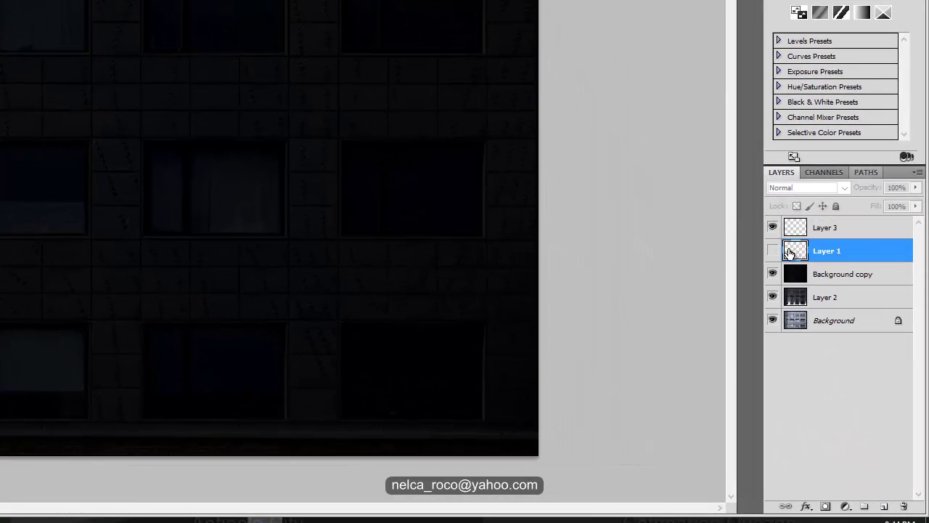
pyautogui.click(786, 270)
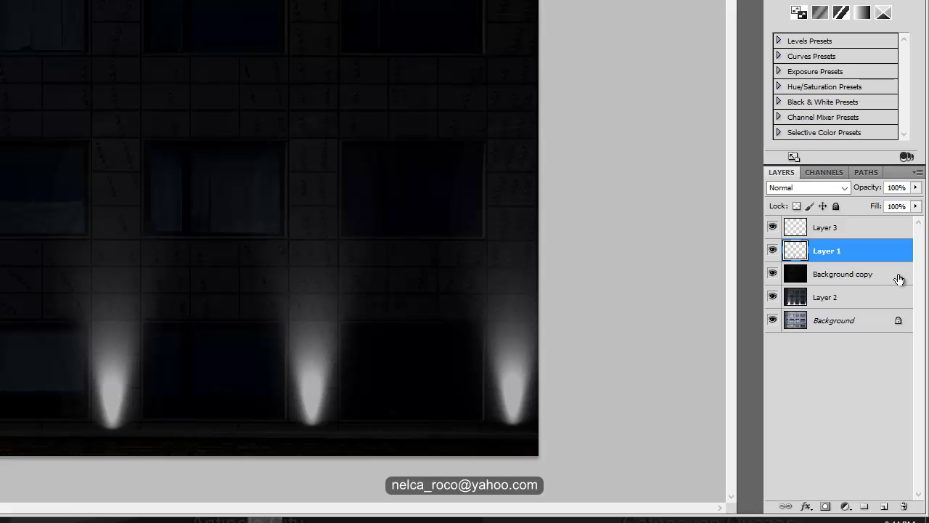
pyautogui.press('Delete')
pyautogui.click(825, 229)
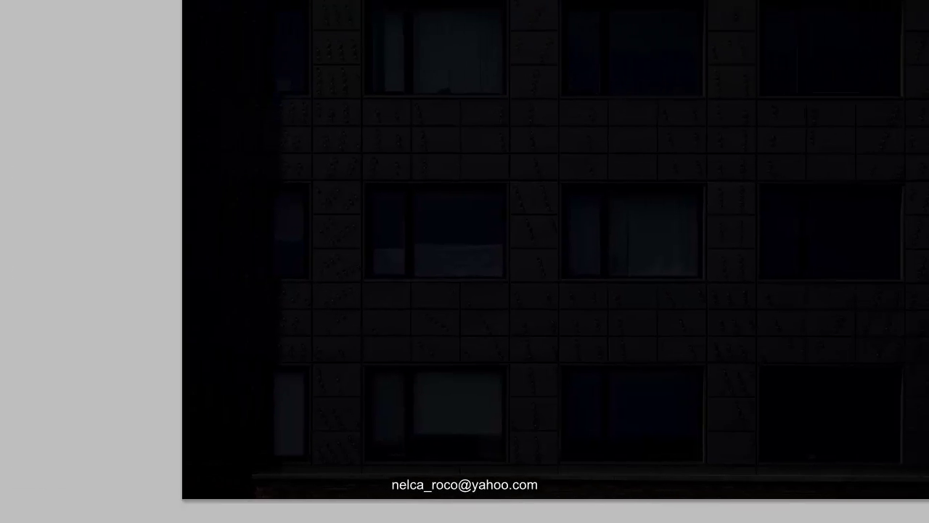
# Reset default colours and set the foreground to warm off-white R251 G249 B239
pyautogui.click(22, 231)
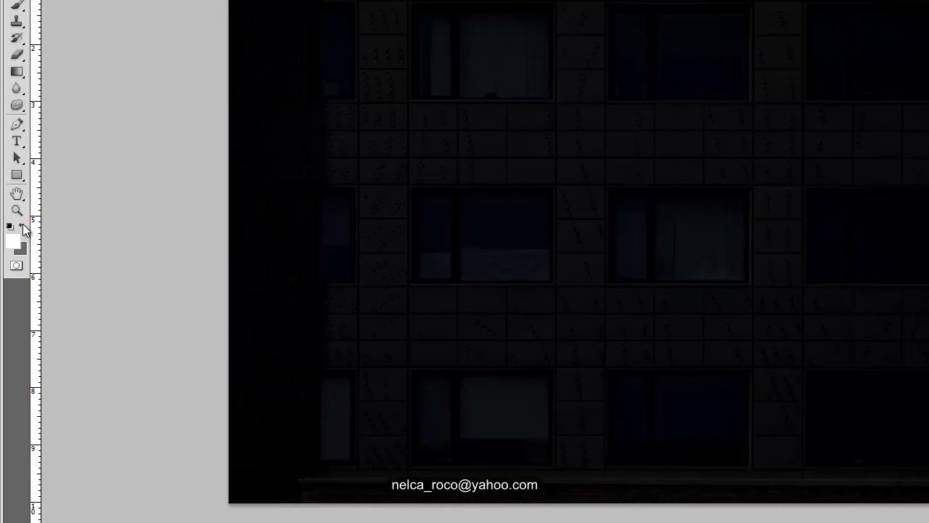
pyautogui.click(9, 227)
pyautogui.click(22, 228)
pyautogui.click(15, 245)
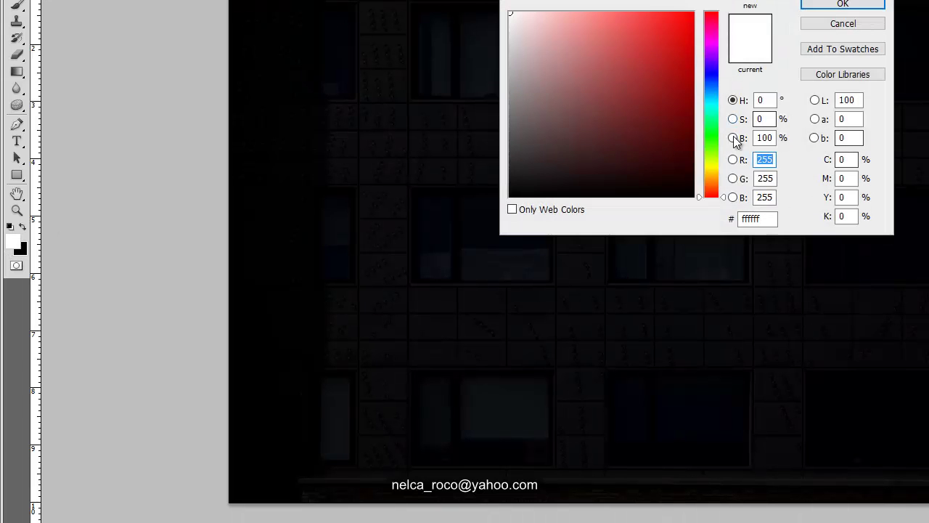
pyautogui.click(708, 170)
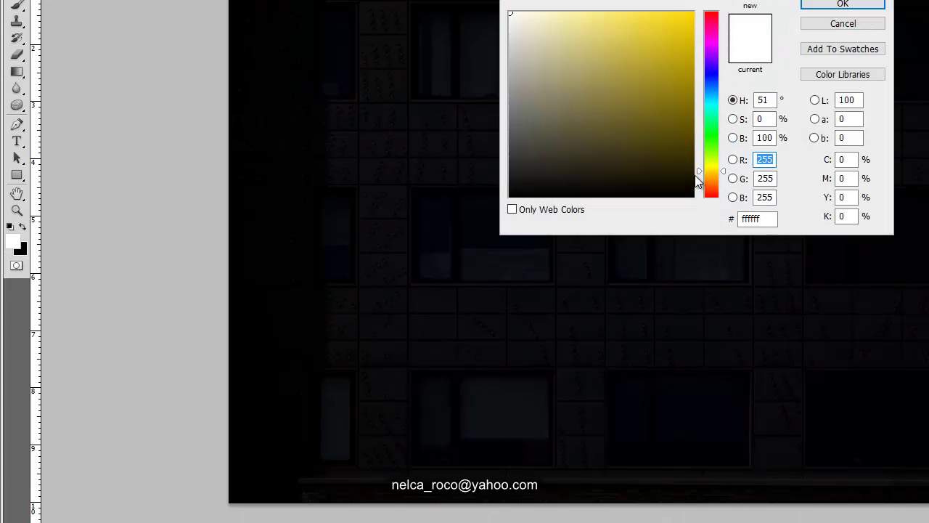
pyautogui.click(518, 18)
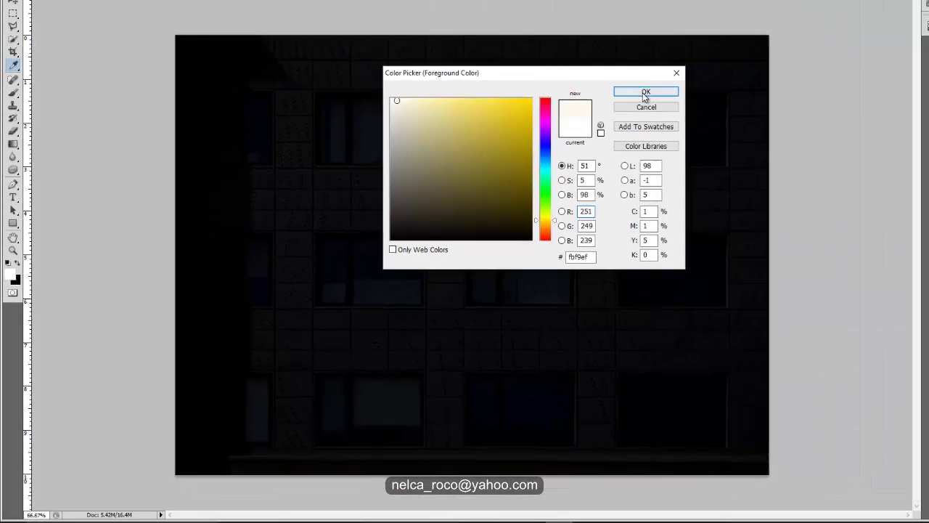
pyautogui.click(842, 4)
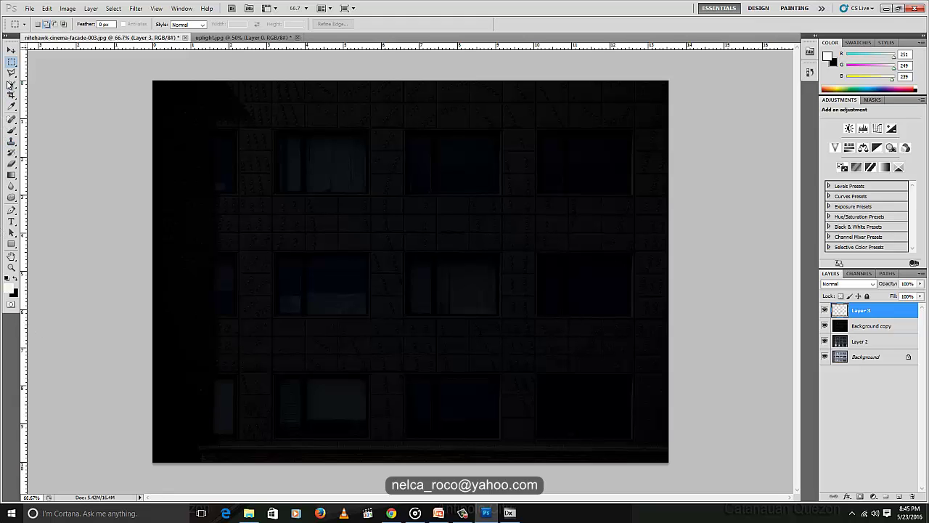
# Set up the Brush tool with the 1354 soft tip at size 900
pyautogui.press('b')
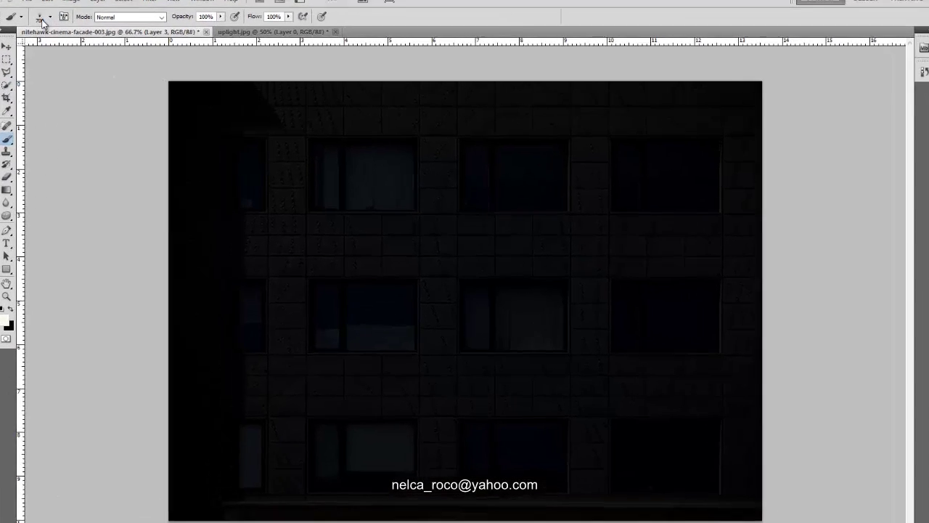
pyautogui.click(22, 25)
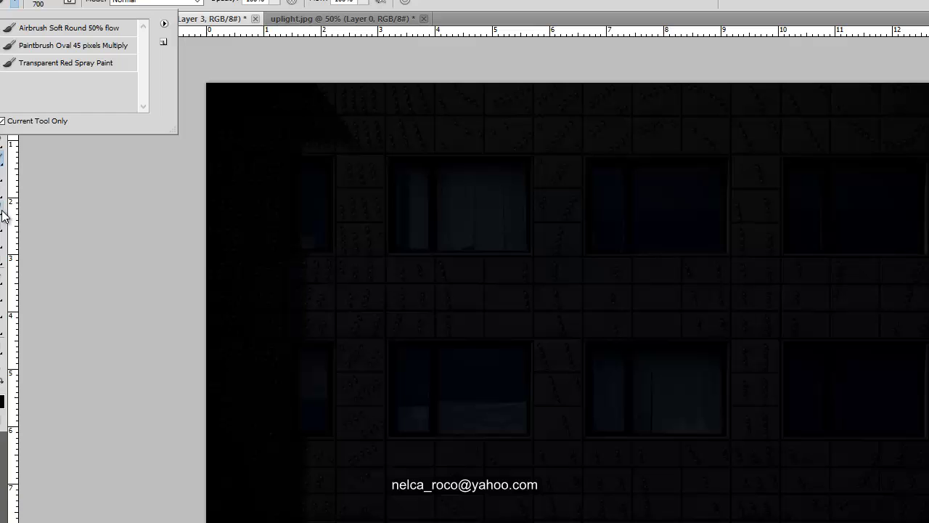
pyautogui.click(51, 6)
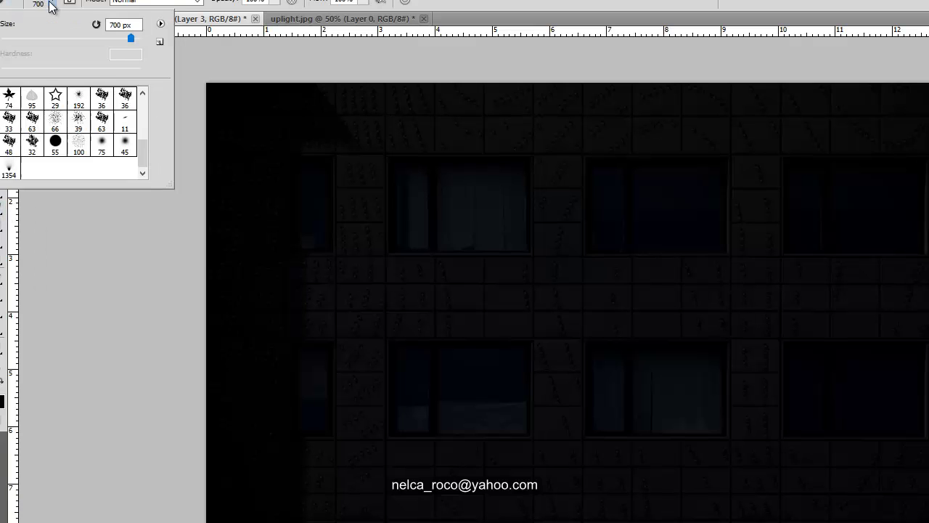
pyautogui.click(9, 171)
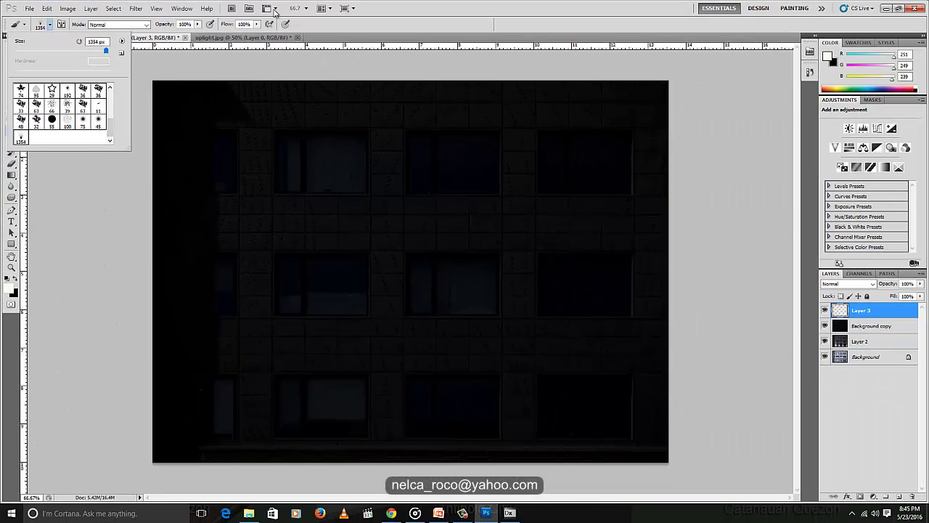
pyautogui.click(389, 24)
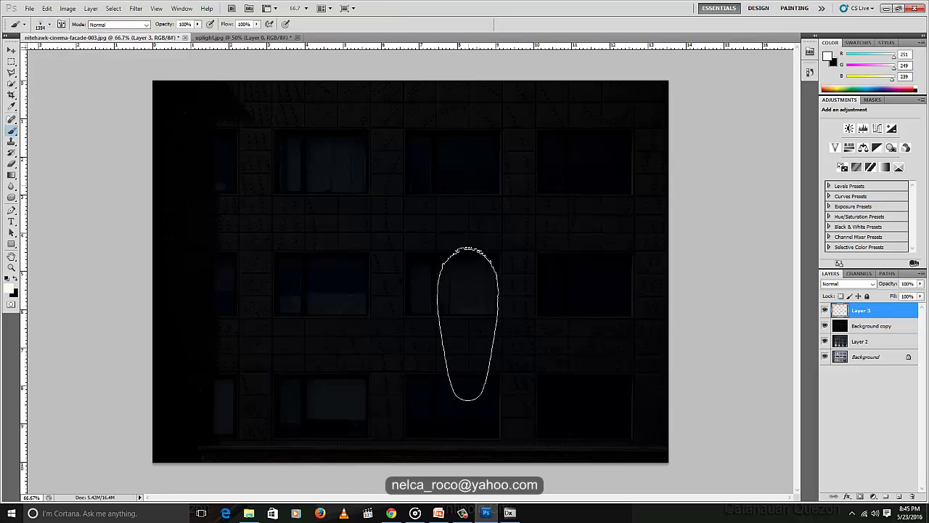
pyautogui.press('[')
pyautogui.press('[')
pyautogui.press('[')
pyautogui.press('[')
pyautogui.press('[')
pyautogui.press('[')
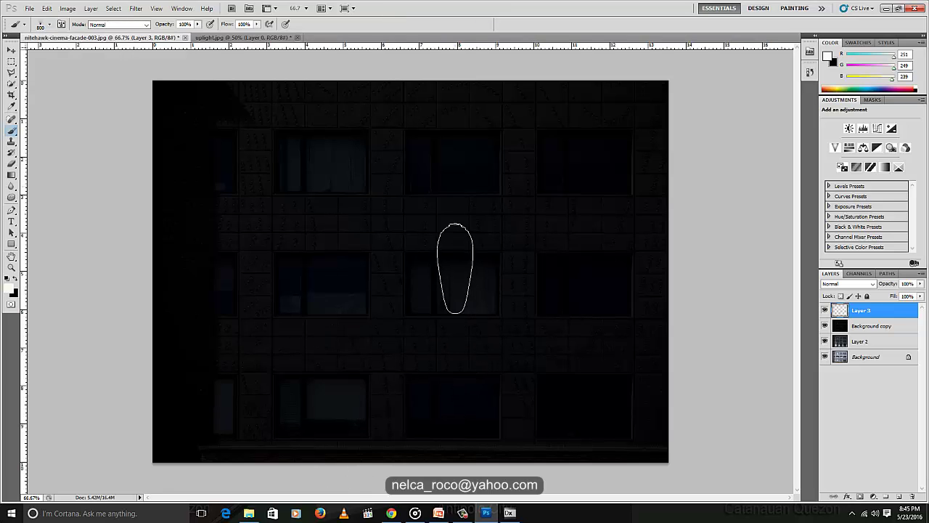
pyautogui.press(']')
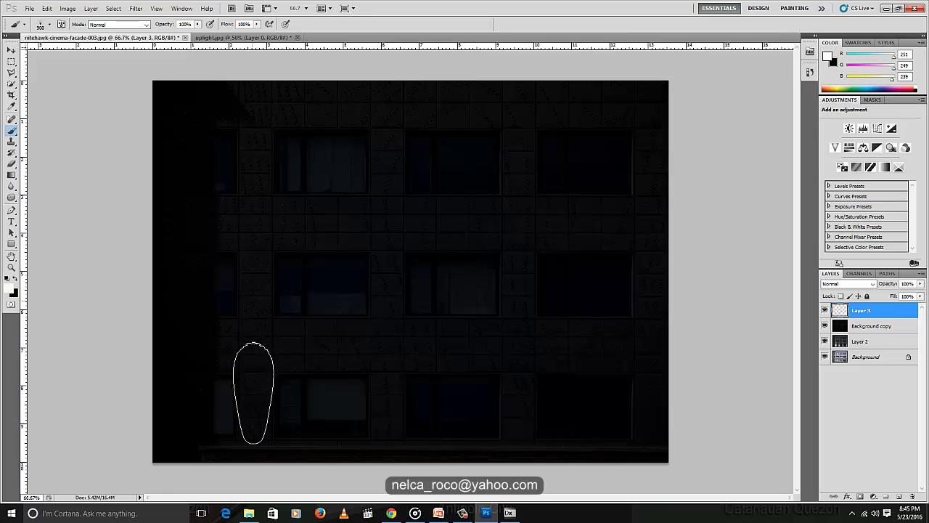
# Stamp four warm uplight glows from left to right along the facade base
pyautogui.click(253, 392)
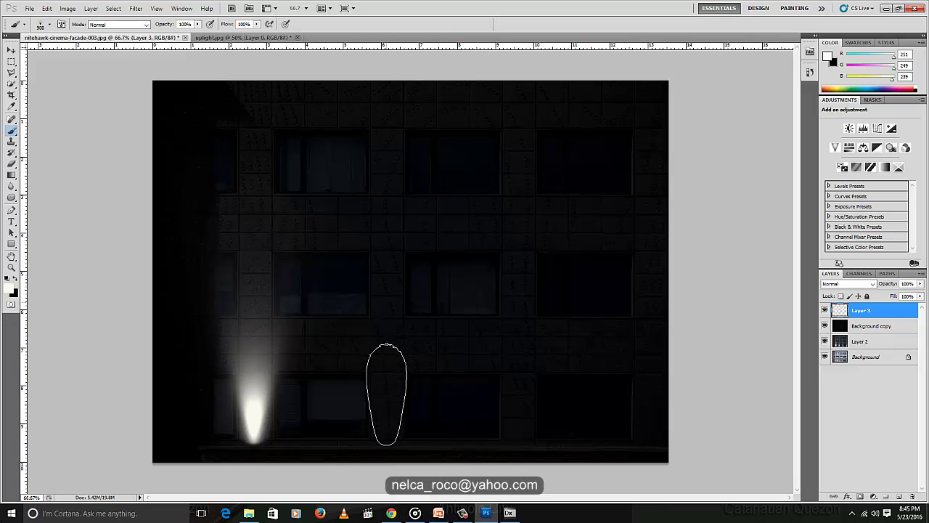
pyautogui.click(387, 394)
pyautogui.click(509, 404)
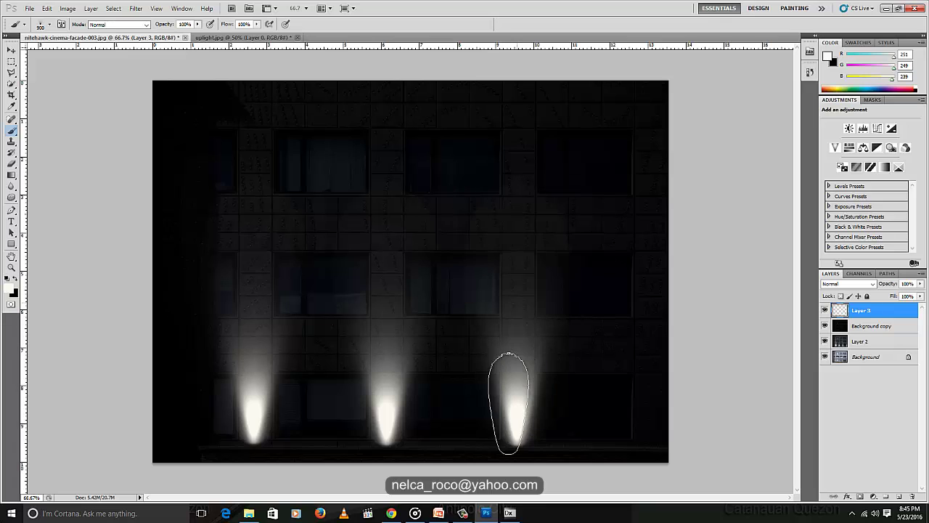
pyautogui.click(649, 400)
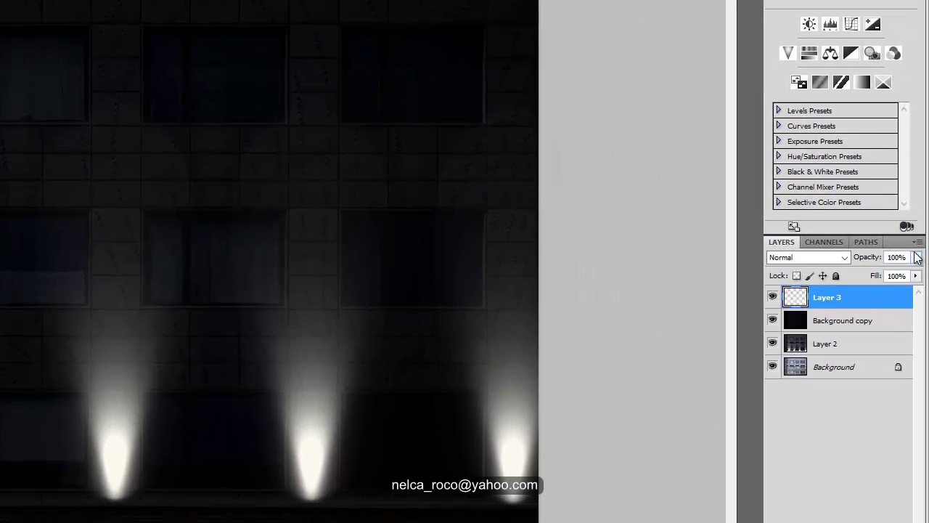
pyautogui.click(917, 257)
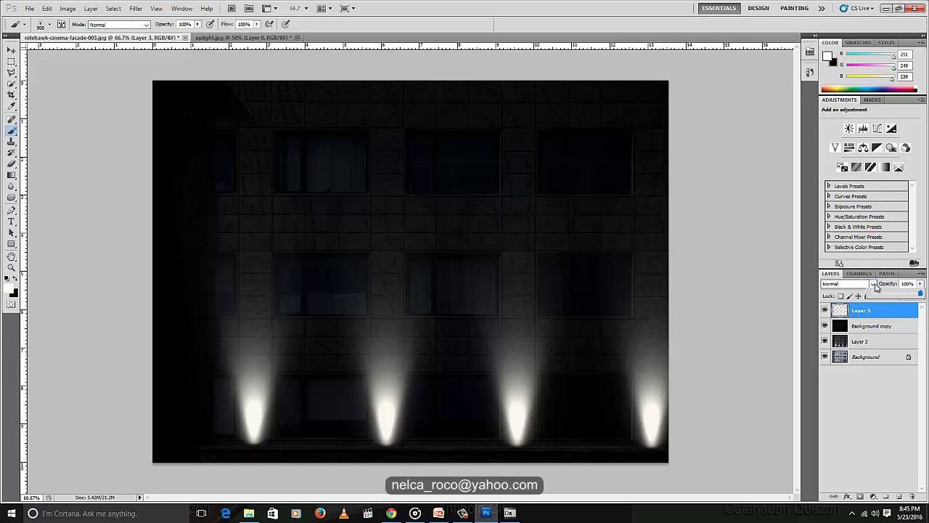
pyautogui.click(848, 284)
pyautogui.click(842, 151)
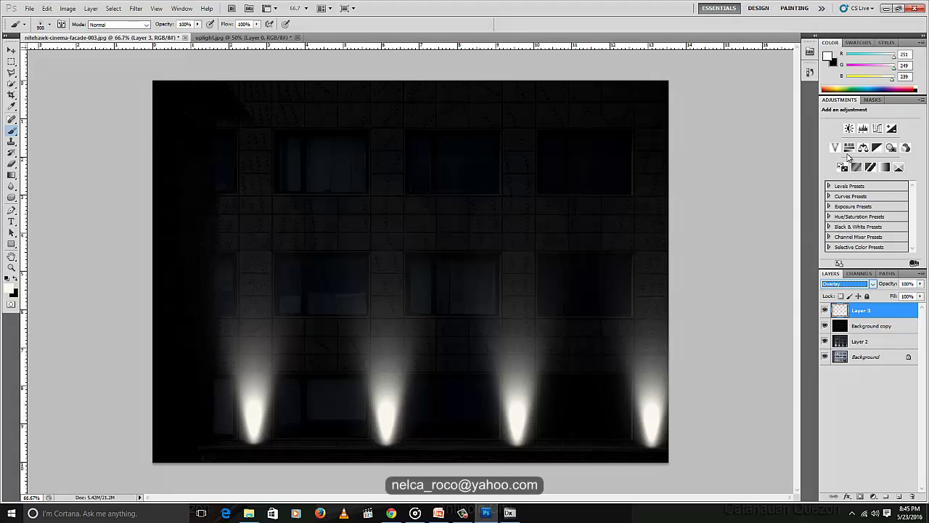
pyautogui.click(873, 284)
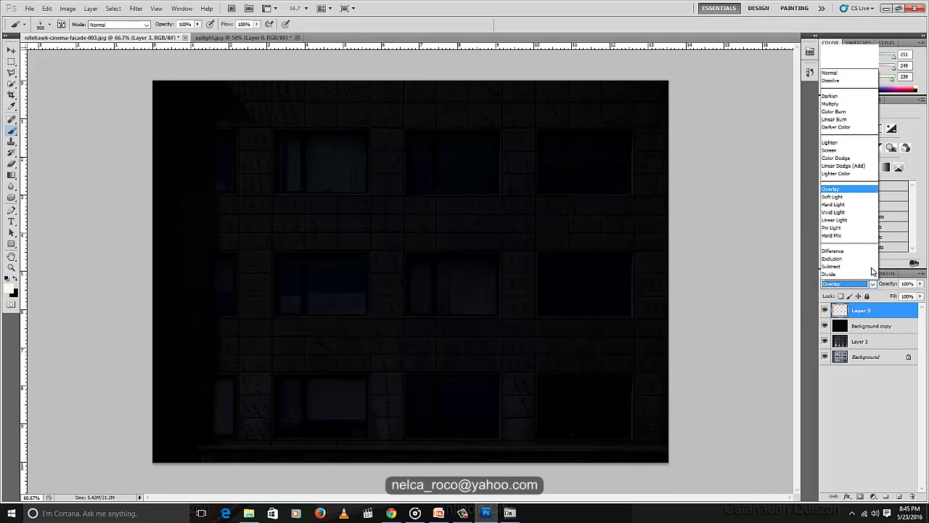
pyautogui.click(835, 36)
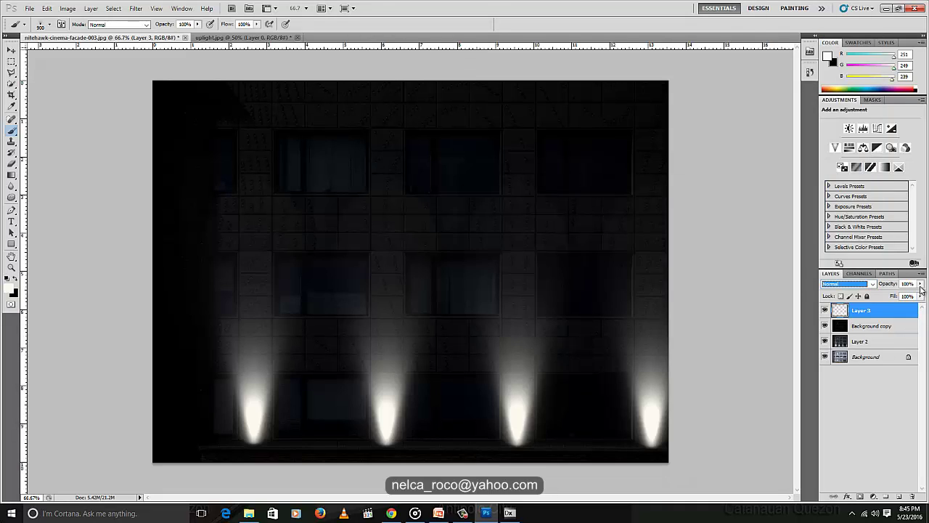
pyautogui.click(920, 286)
pyautogui.moveTo(916, 293)
pyautogui.mouseDown()
pyautogui.moveTo(908, 296)
pyautogui.moveTo(920, 296)
pyautogui.mouseUp()
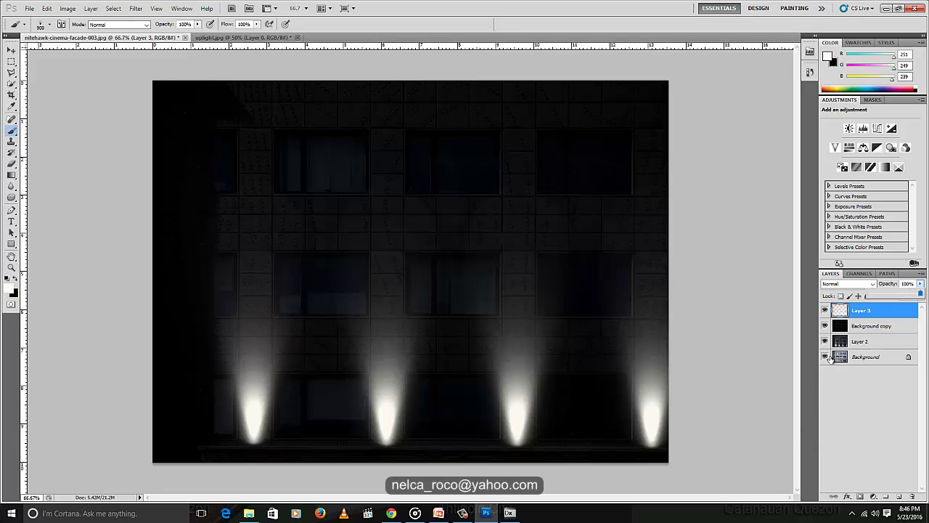
pyautogui.click(825, 326)
pyautogui.click(824, 326)
pyautogui.click(825, 326)
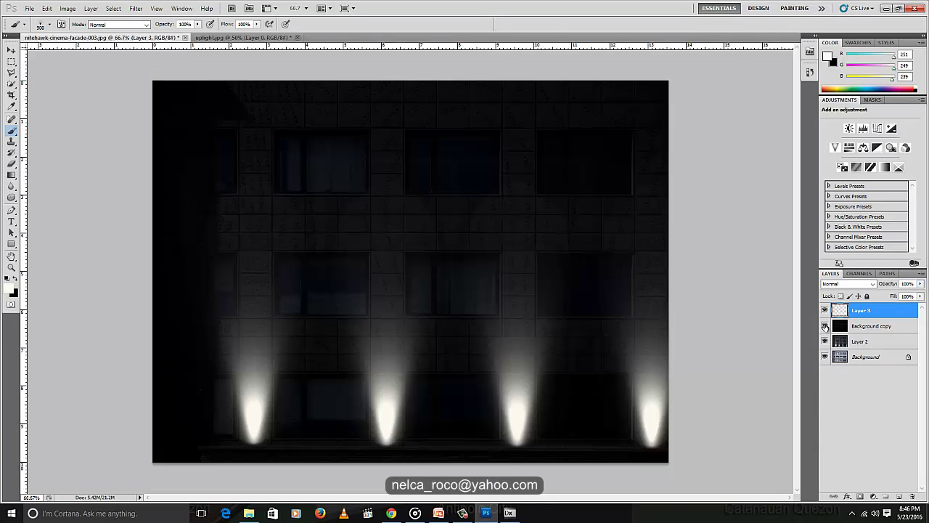
pyautogui.click(825, 326)
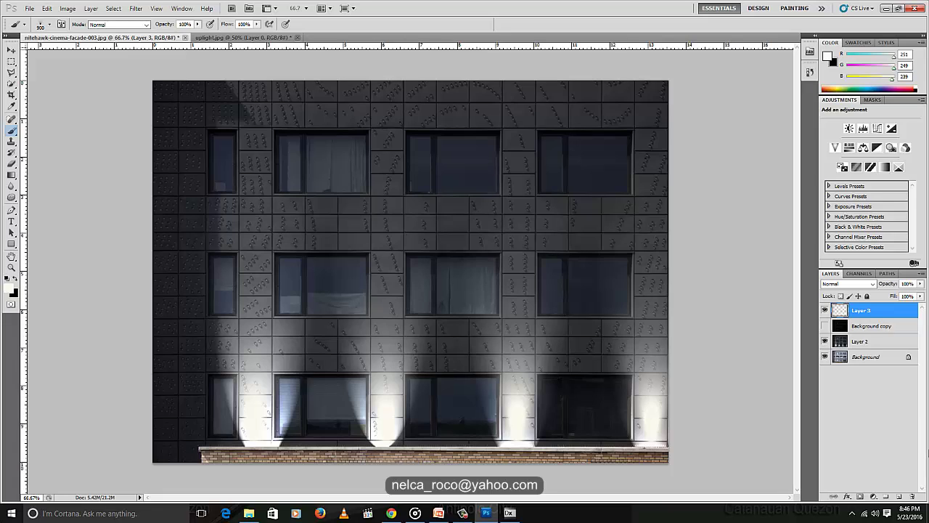
pyautogui.click(825, 326)
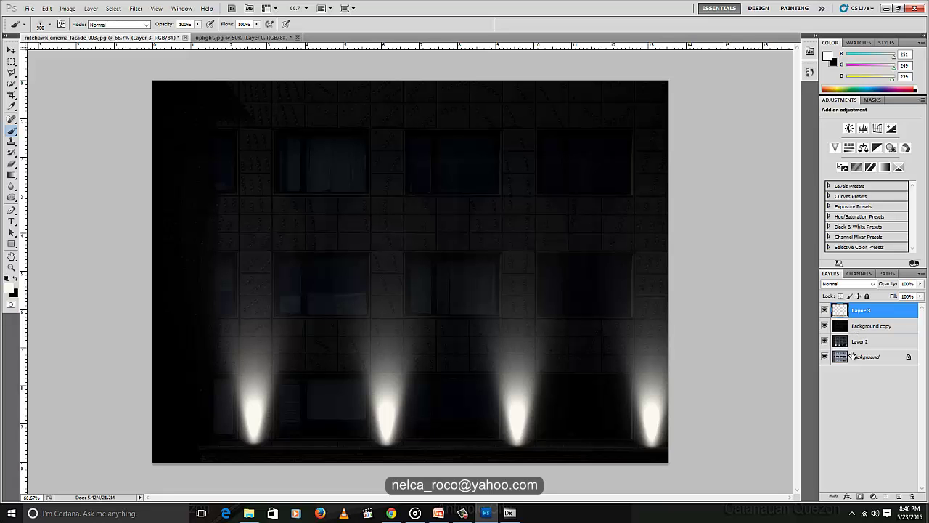
# Hide the night layers and convert the locked Background into Layer 0
pyautogui.click(824, 326)
pyautogui.click(824, 341)
pyautogui.click(842, 356)
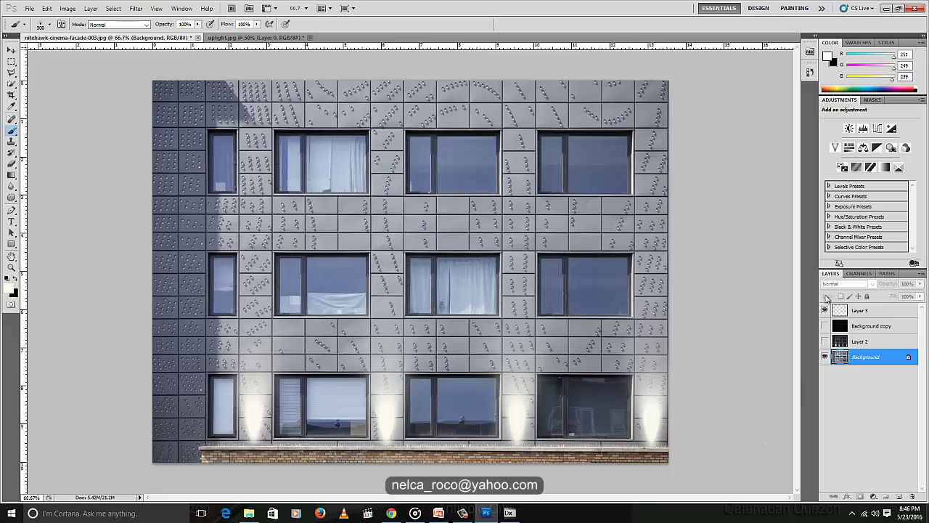
pyautogui.doubleClick(892, 361)
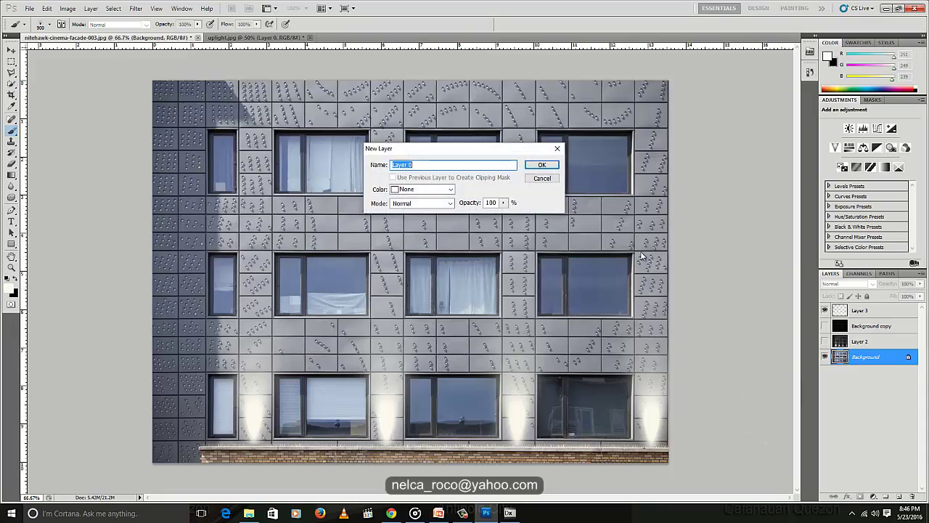
pyautogui.click(542, 164)
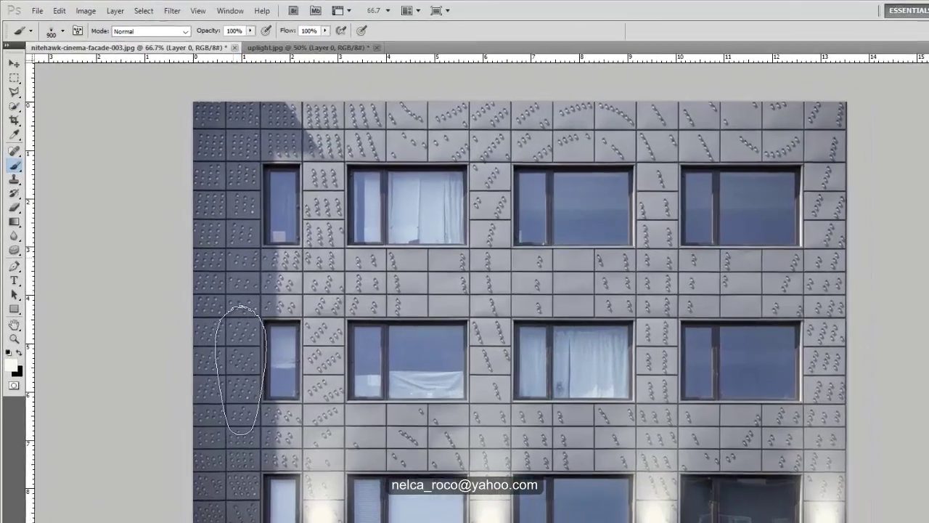
# Marquee the window panes, subtracting the frame bars of the lower windows
pyautogui.press('m')
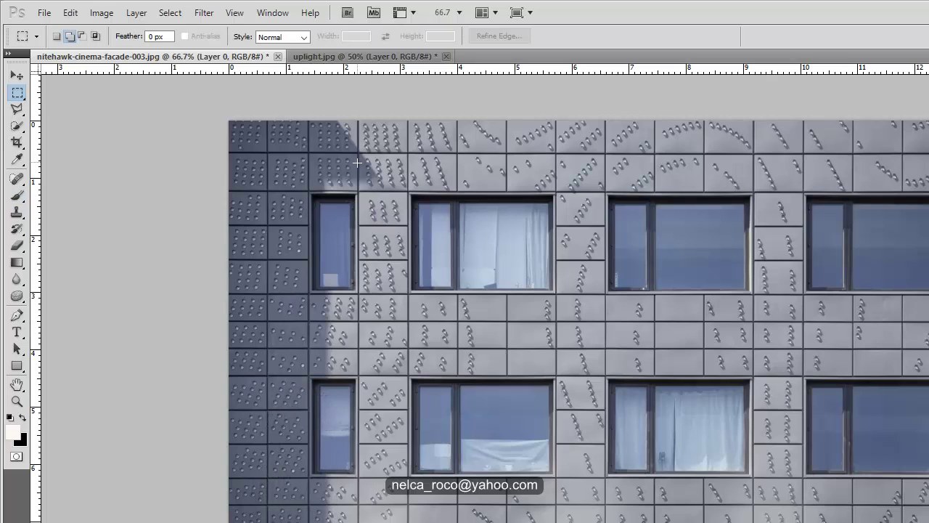
pyautogui.click(23, 97)
pyautogui.click(75, 94)
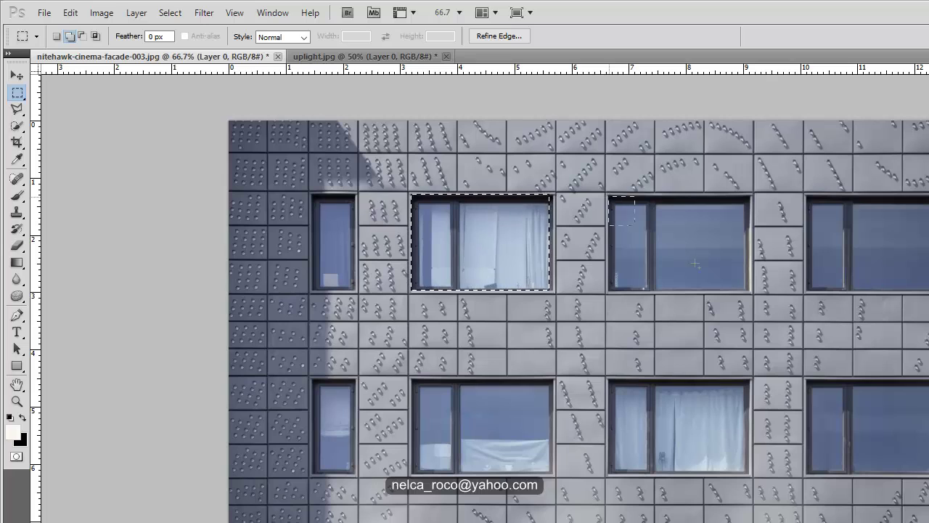
pyautogui.moveTo(609, 198); pyautogui.dragTo(749, 290)
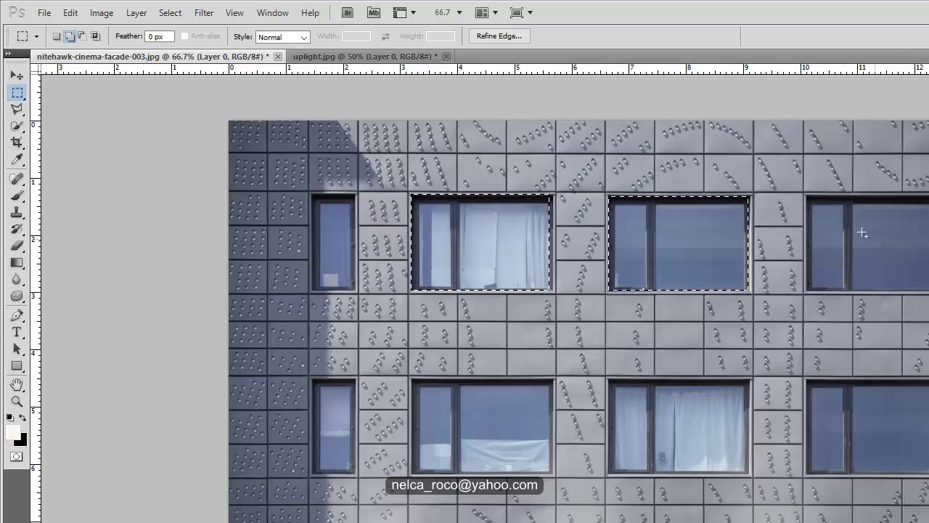
pyautogui.moveTo(810, 197); pyautogui.dragTo(874, 256)
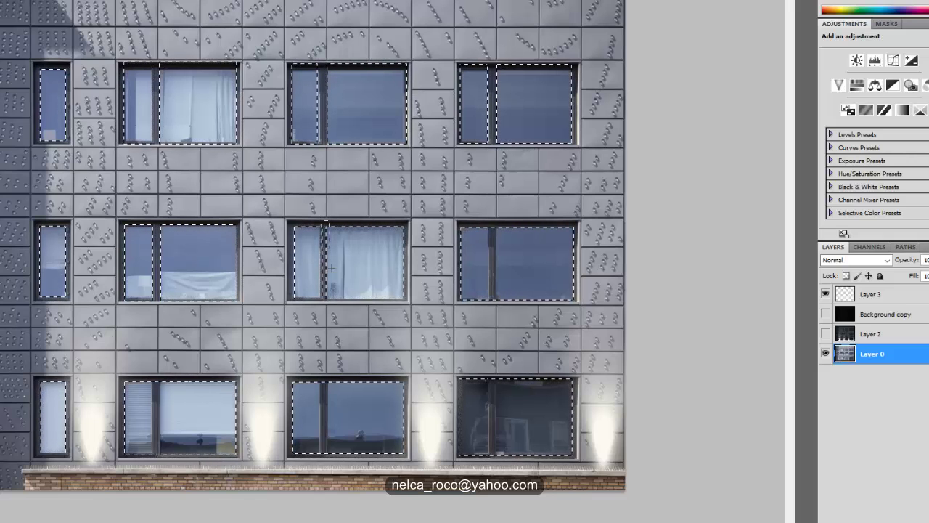
pyautogui.moveTo(485, 226); pyautogui.dragTo(494, 305)
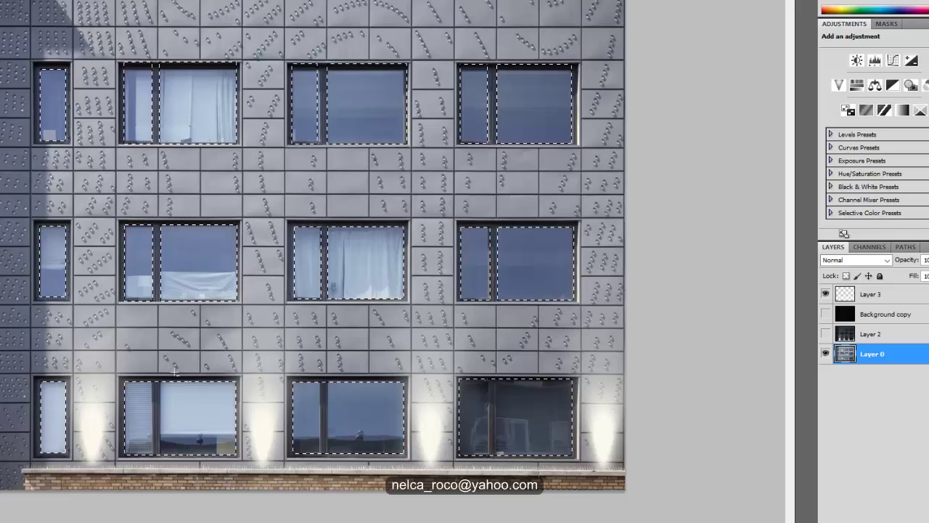
pyautogui.moveTo(155, 377); pyautogui.dragTo(158, 461)
pyautogui.moveTo(322, 378); pyautogui.dragTo(326, 469)
pyautogui.moveTo(491, 378); pyautogui.dragTo(498, 458)
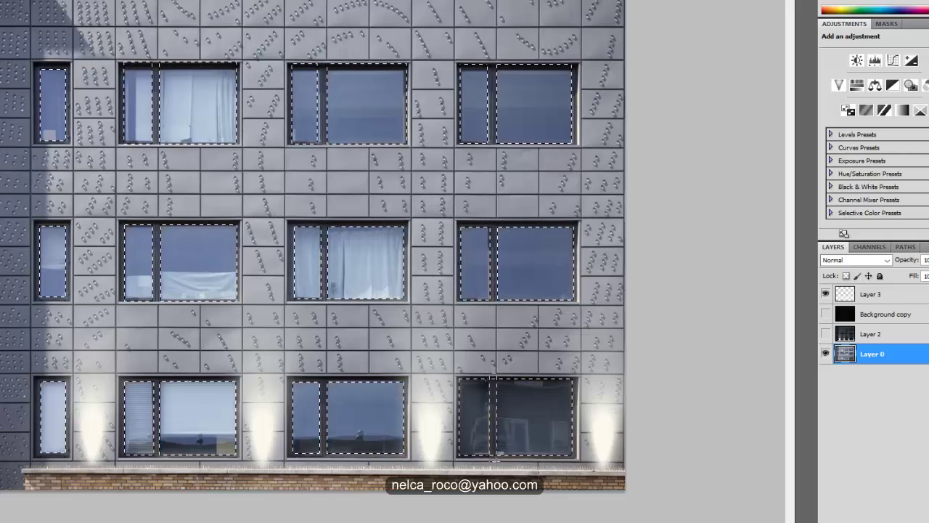
# Copy the window glass to Layer 4 below Layer 3 and show the night overlay again
pyautogui.rightClick(213, 120)
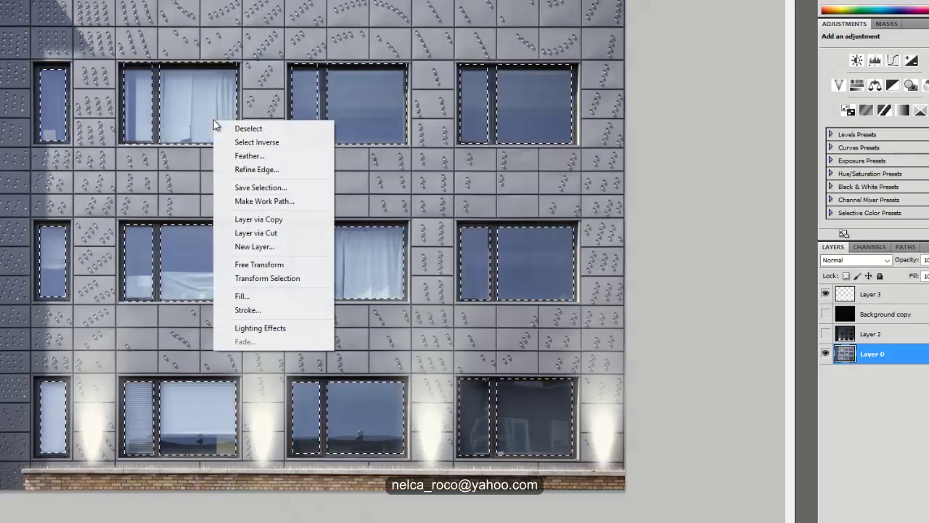
pyautogui.click(250, 219)
pyautogui.moveTo(844, 354); pyautogui.dragTo(849, 328)
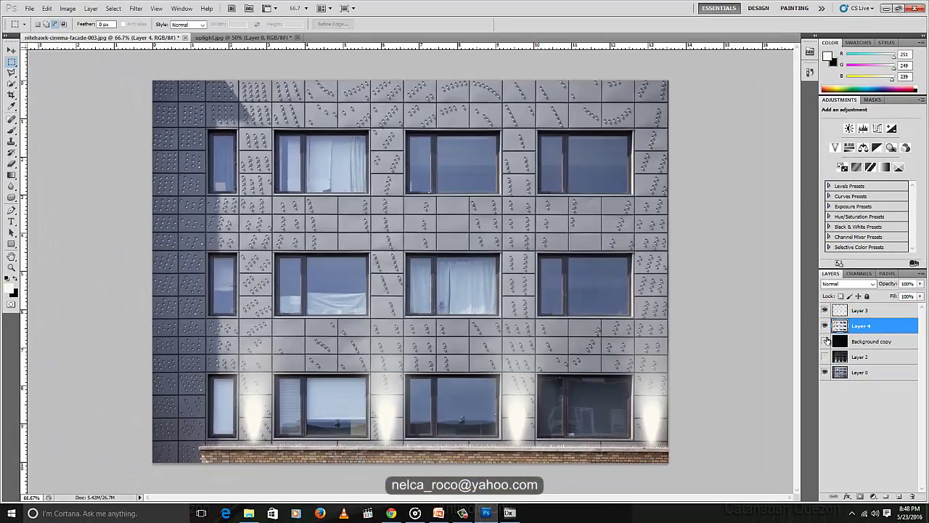
pyautogui.click(825, 341)
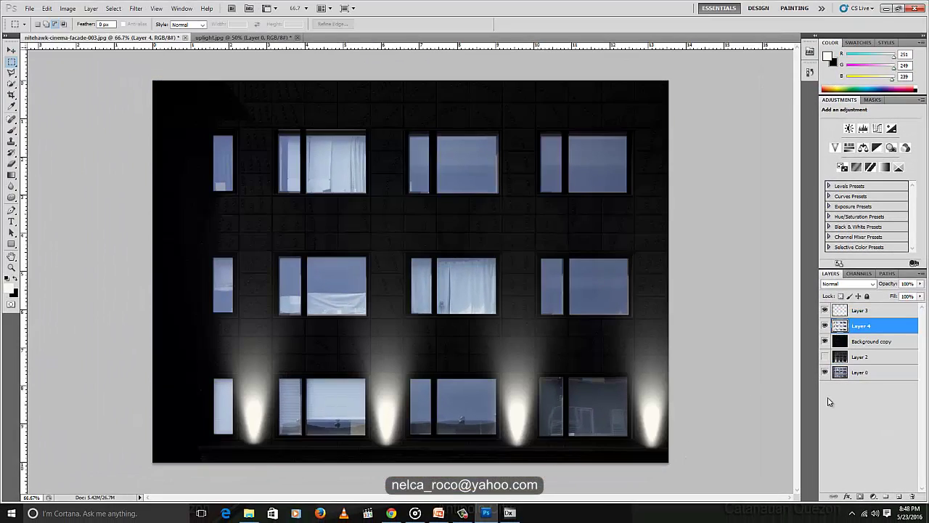
# Discard a trial Levels white-point change, then marquee the top-right window
pyautogui.hotkey('ctrl', 'l')
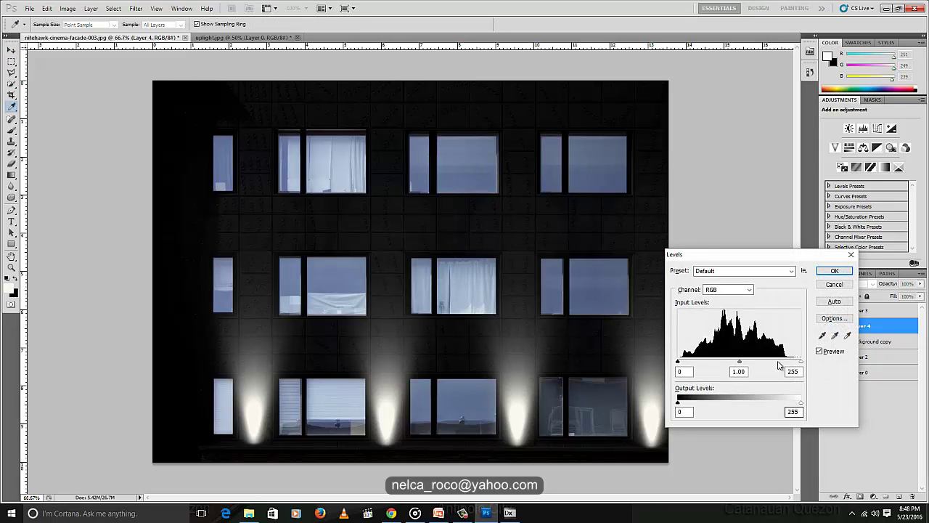
pyautogui.moveTo(799, 365)
pyautogui.mouseDown()
pyautogui.moveTo(751, 365)
pyautogui.moveTo(800, 363)
pyautogui.mouseUp()
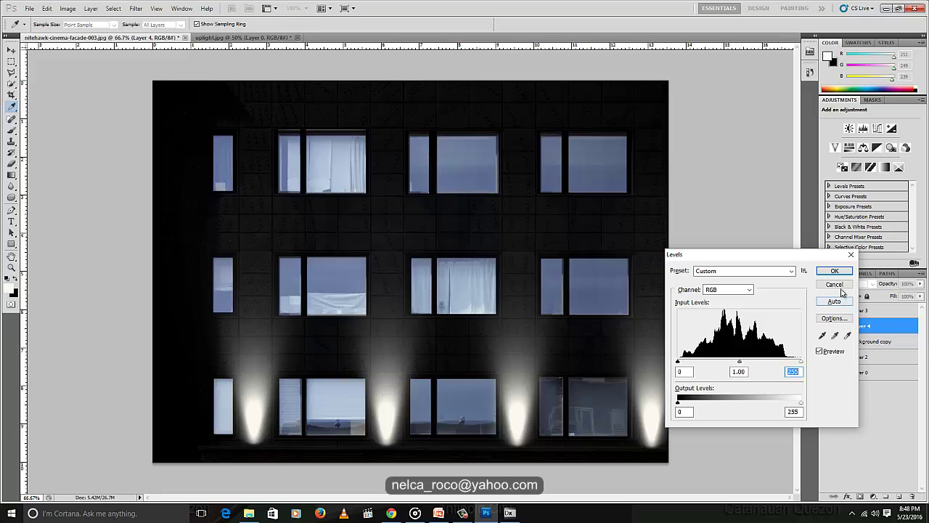
pyautogui.click(841, 286)
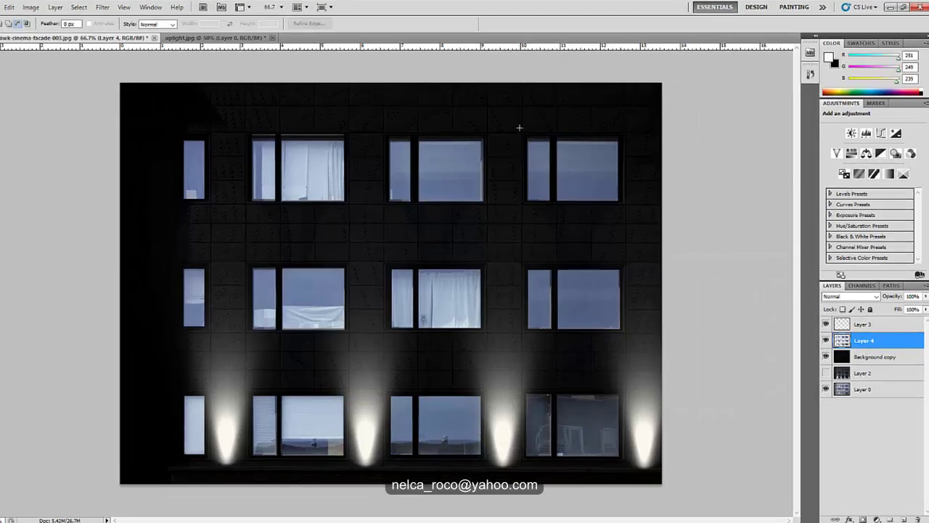
pyautogui.moveTo(532, 122); pyautogui.dragTo(636, 203)
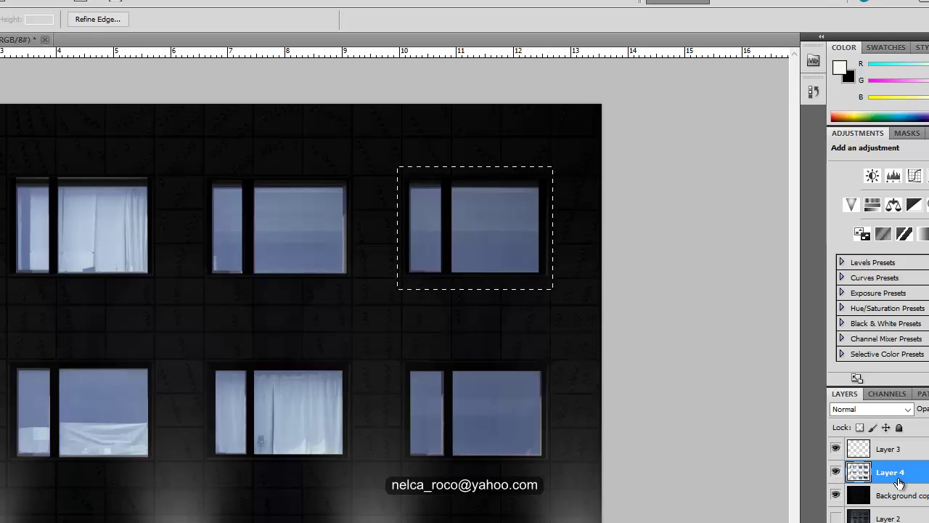
# Rename Layer 4 to 'window' and start a Lighting Effects filter with the Flood Light style
pyautogui.doubleClick(893, 472)
pyautogui.write('wi')
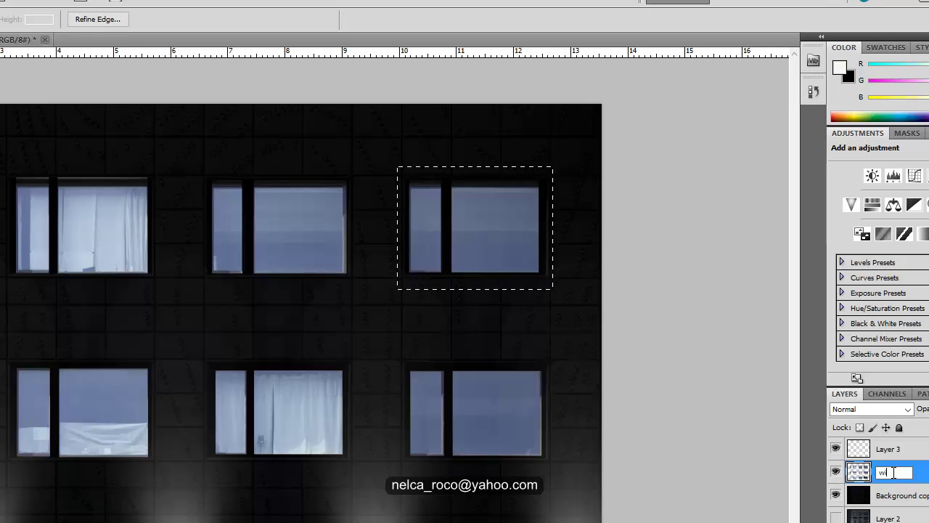
pyautogui.write('ndow')
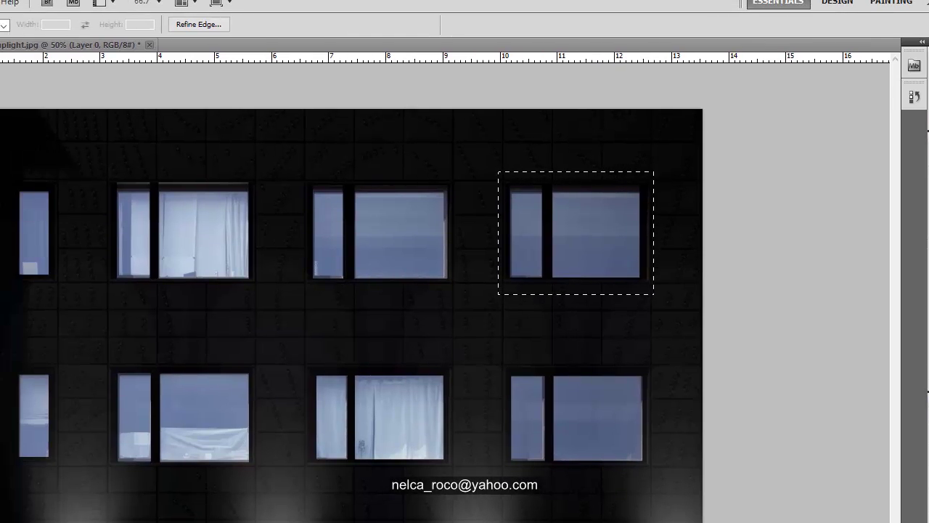
pyautogui.click(0, 0)
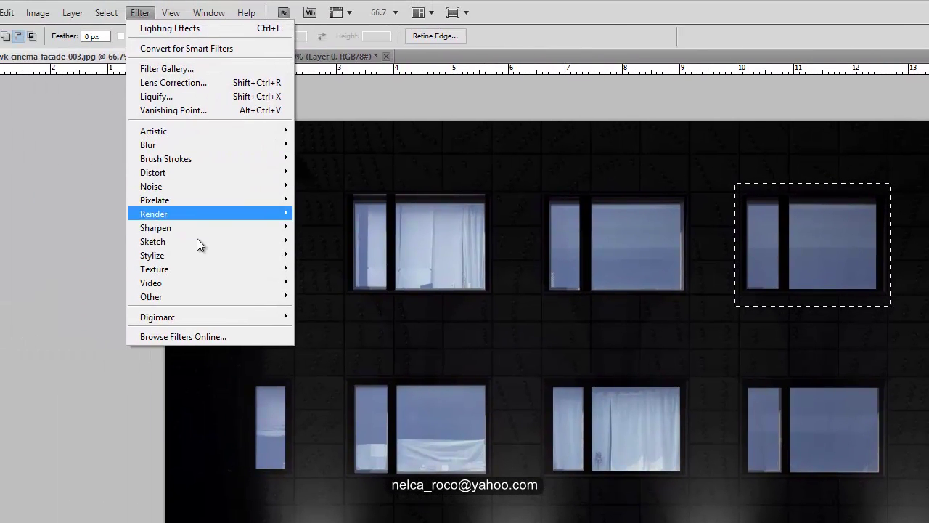
pyautogui.moveTo(128, 210)
pyautogui.click(282, 266)
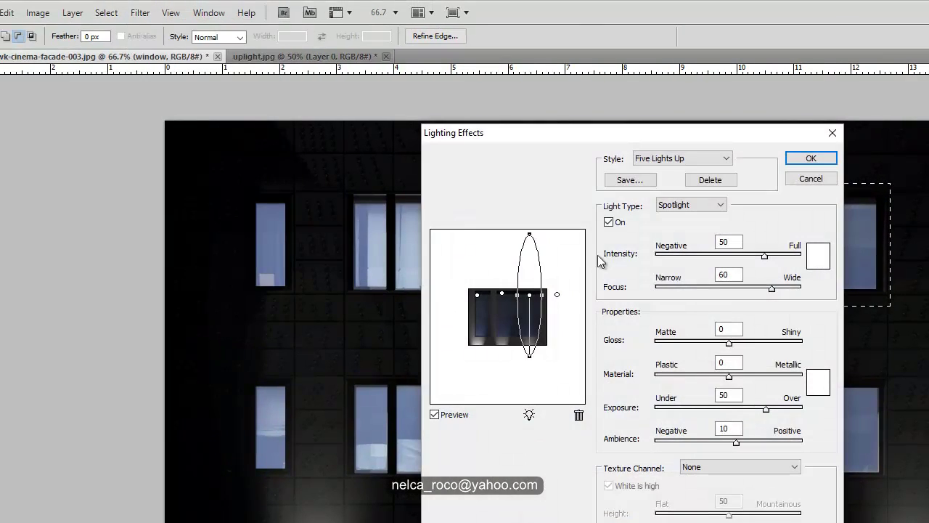
pyautogui.click(661, 161)
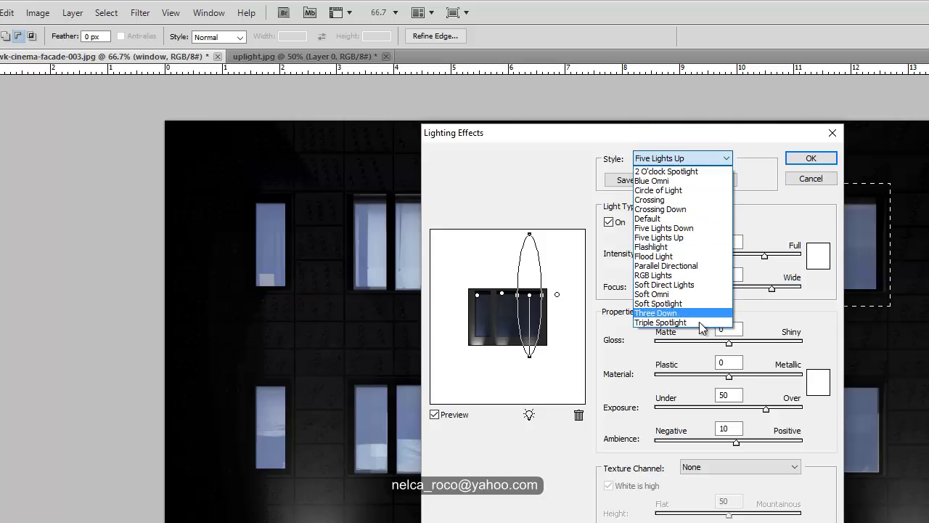
pyautogui.click(686, 259)
# Reshape the Flood Light pool over the top-right window at intensity 100 and apply it
pyautogui.moveTo(507, 346); pyautogui.dragTo(505, 321)
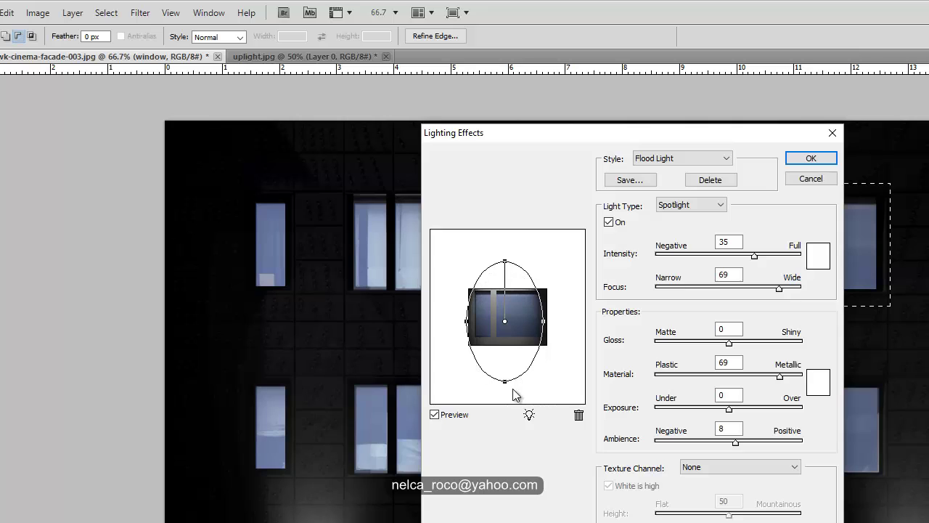
pyautogui.moveTo(504, 383); pyautogui.dragTo(504, 390)
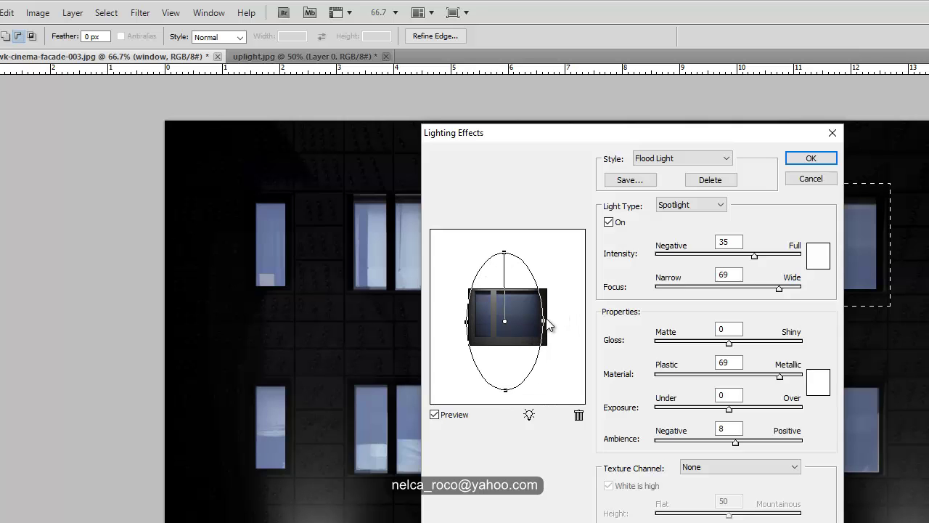
pyautogui.moveTo(548, 328)
pyautogui.mouseDown()
pyautogui.moveTo(553, 342)
pyautogui.moveTo(544, 321)
pyautogui.mouseUp()
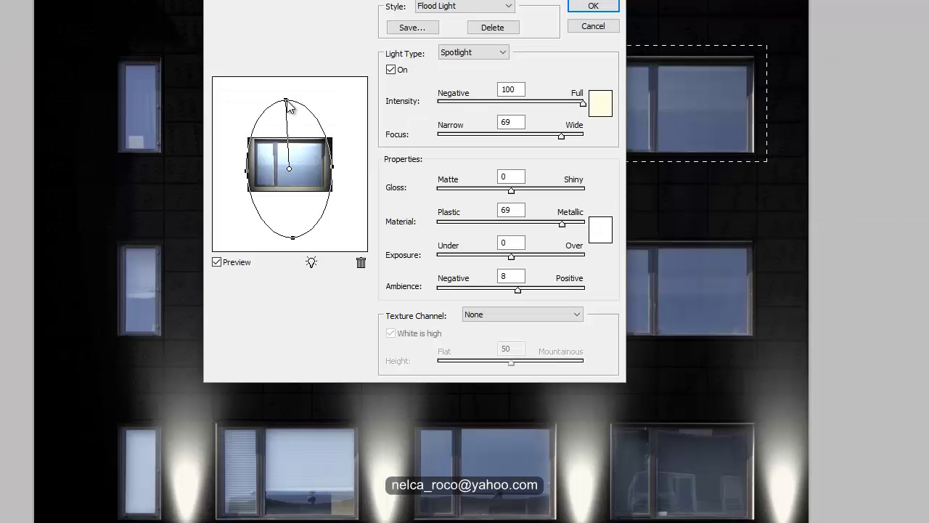
pyautogui.moveTo(289, 105)
pyautogui.mouseDown()
pyautogui.moveTo(300, 93)
pyautogui.moveTo(289, 92)
pyautogui.mouseUp()
pyautogui.moveTo(339, 170)
pyautogui.mouseDown()
pyautogui.moveTo(290, 167)
pyautogui.moveTo(337, 169)
pyautogui.mouseUp()
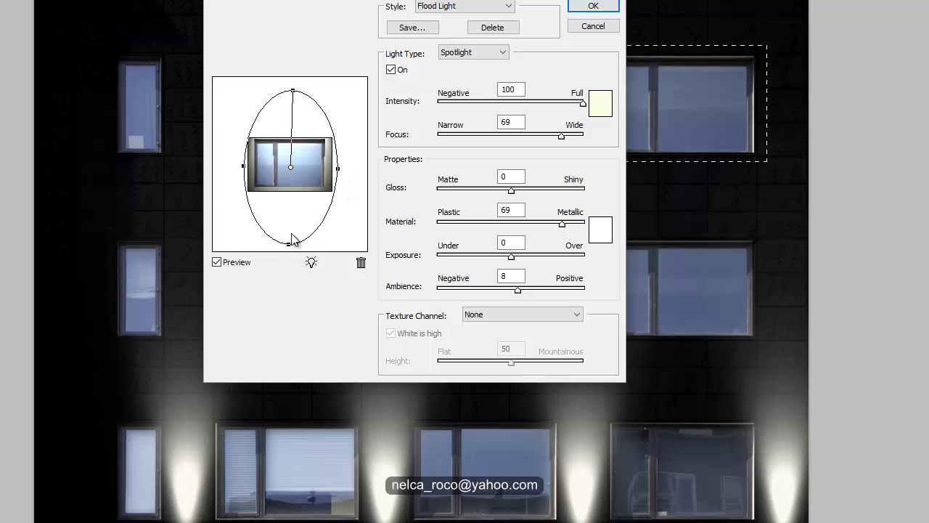
pyautogui.moveTo(293, 239); pyautogui.dragTo(291, 243)
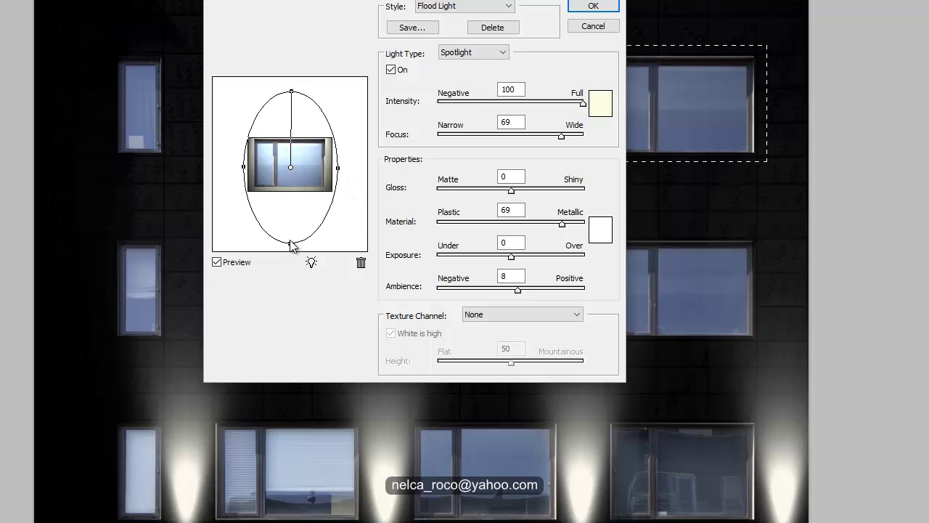
pyautogui.click(593, 8)
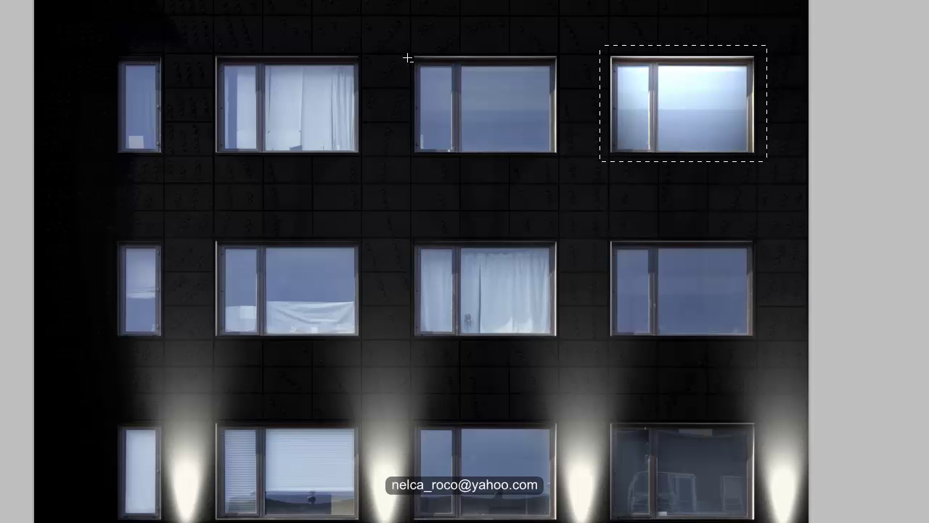
# Brighten the third and second top-row windows with Auto Levels, then deselect
pyautogui.moveTo(404, 50); pyautogui.dragTo(573, 170)
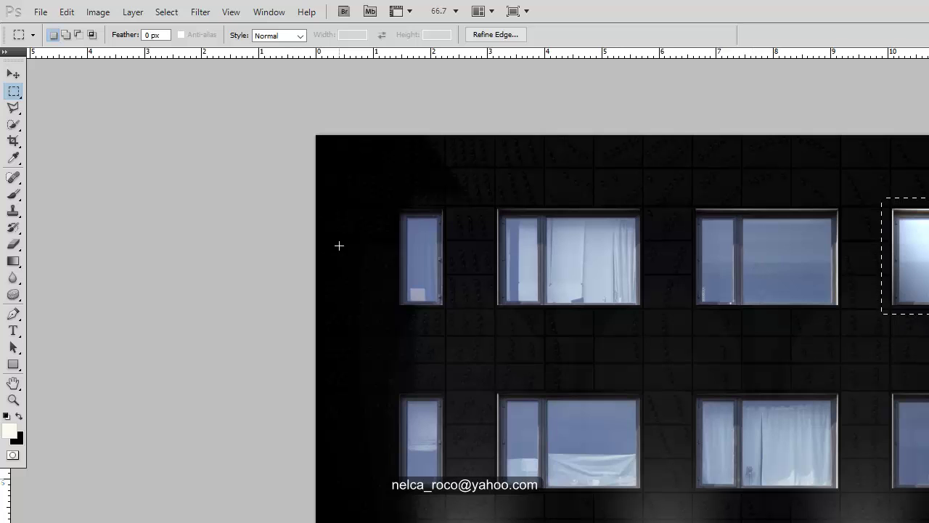
pyautogui.moveTo(685, 198); pyautogui.dragTo(855, 311)
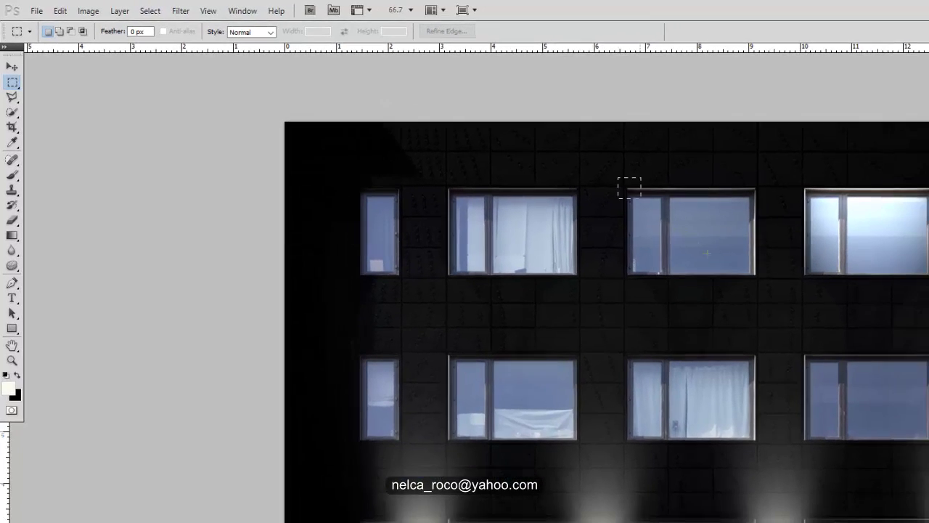
pyautogui.moveTo(736, 267); pyautogui.dragTo(731, 272)
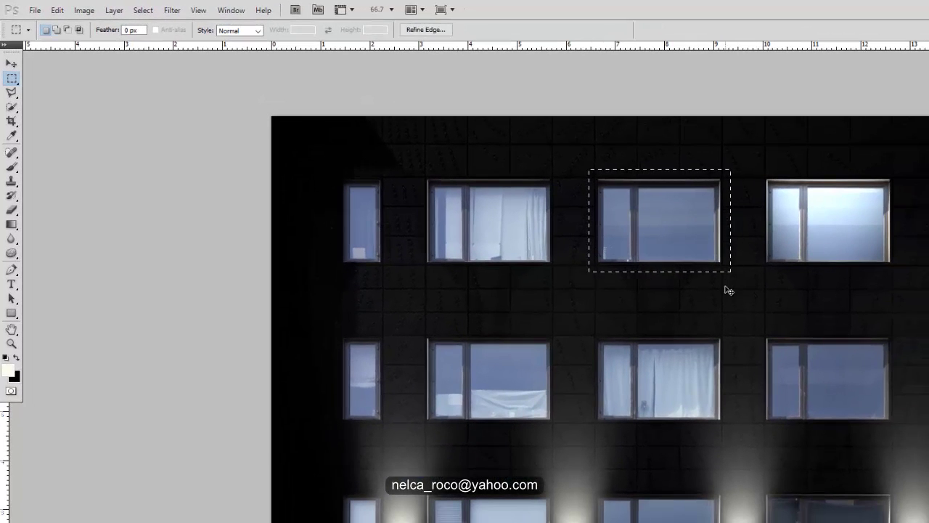
pyautogui.hotkey('ctrl', 'shift', 'l')
pyautogui.moveTo(415, 175); pyautogui.dragTo(559, 270)
pyautogui.hotkey('ctrl', 'shift', 'l')
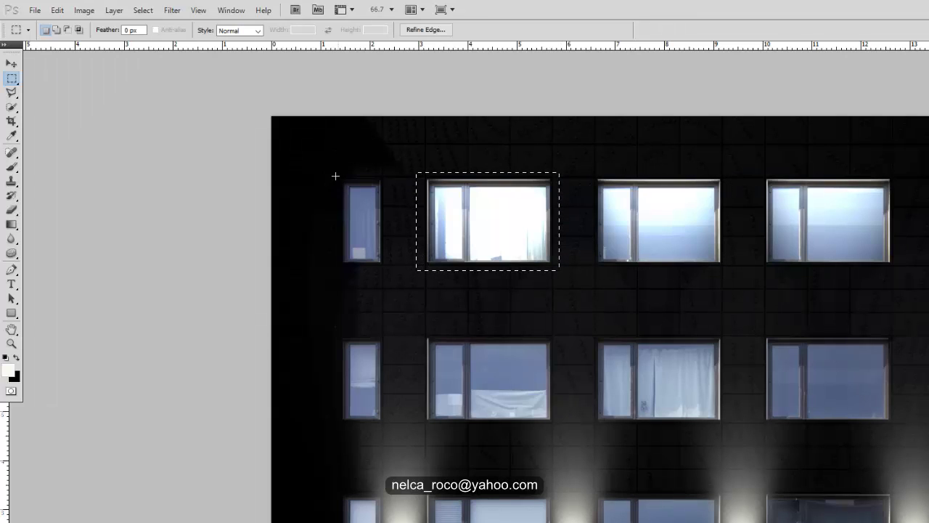
pyautogui.hotkey('ctrl', 'd')
# Brighten the second and rightmost middle-row windows with Auto Levels
pyautogui.moveTo(417, 327); pyautogui.dragTo(562, 423)
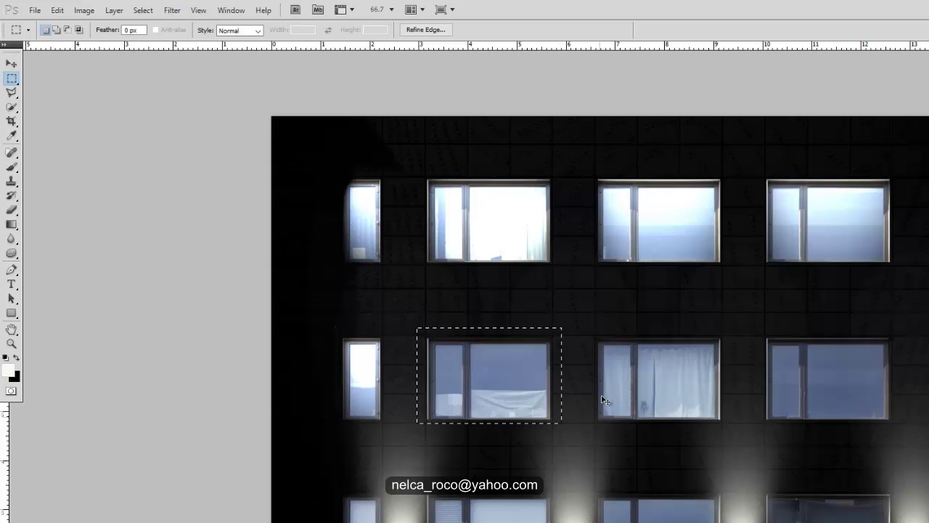
pyautogui.hotkey('ctrl', 'shift', 'l')
pyautogui.moveTo(710, 412); pyautogui.dragTo(722, 441)
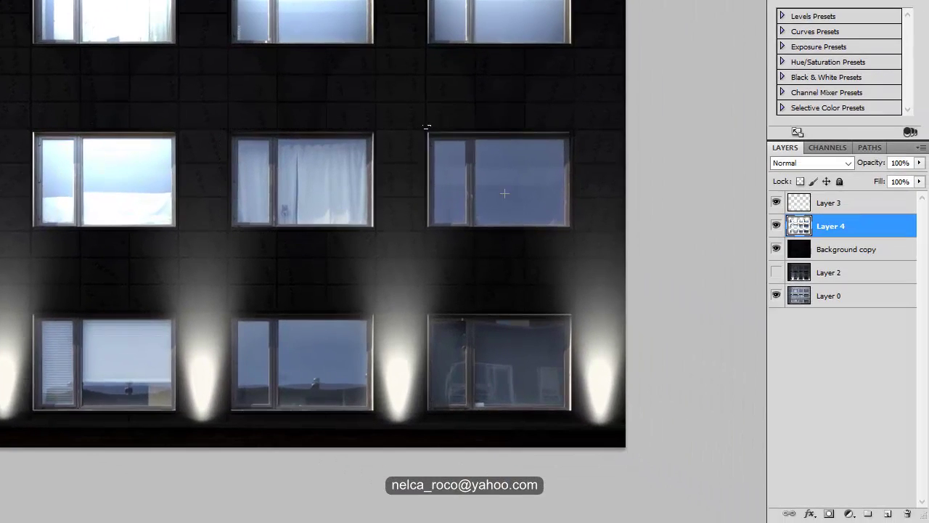
pyautogui.moveTo(707, 297); pyautogui.dragTo(843, 394)
pyautogui.moveTo(579, 235); pyautogui.dragTo(585, 233)
pyautogui.hotkey('ctrl', 'shift', 'l')
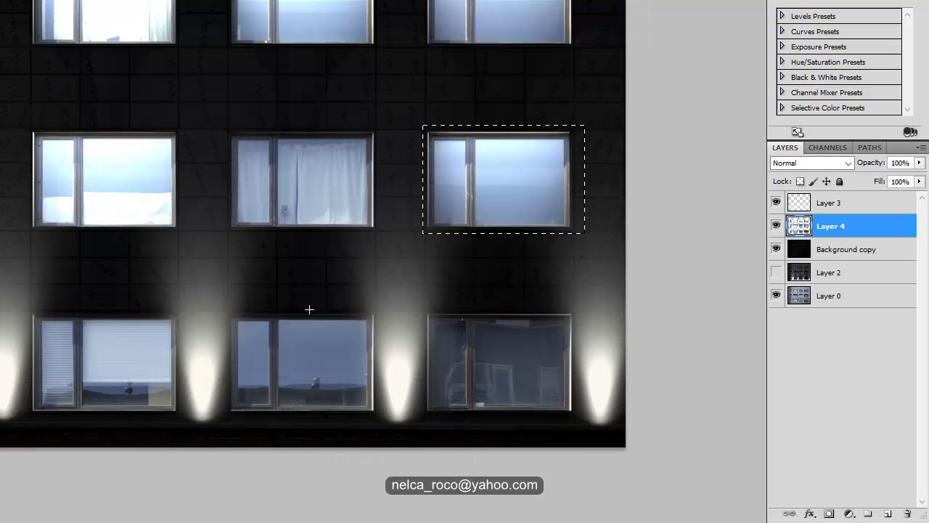
# Brighten the bottom-left, bottom-middle and bottom-right windows with Auto Levels, then select the middle-row centre window
pyautogui.moveTo(28, 310); pyautogui.dragTo(181, 419)
pyautogui.hotkey('ctrl', 'shift', 'l')
pyautogui.hotkey('ctrl', 'd')
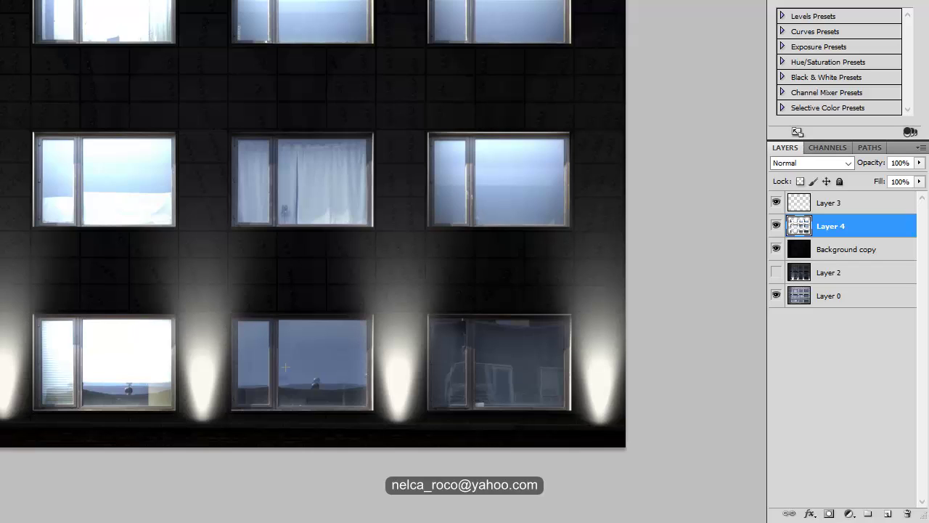
pyautogui.moveTo(228, 304); pyautogui.dragTo(378, 417)
pyautogui.hotkey('ctrl', 'shift', 'l')
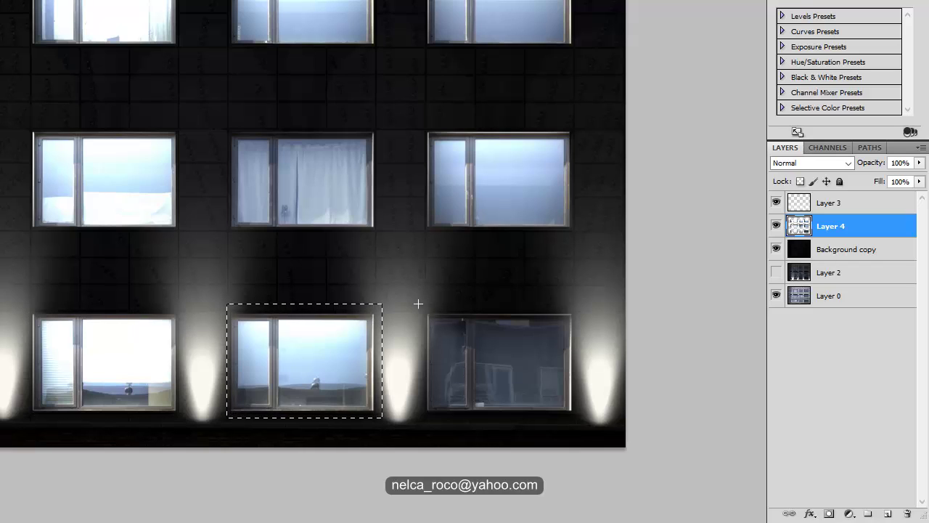
pyautogui.moveTo(417, 304); pyautogui.dragTo(580, 421)
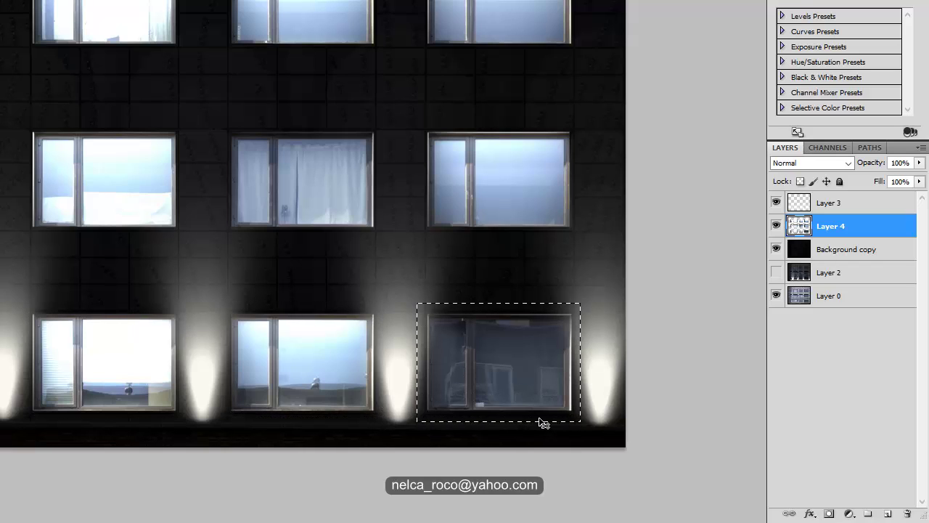
pyautogui.hotkey('ctrl', 'shift', 'l')
pyautogui.moveTo(219, 124); pyautogui.dragTo(373, 220)
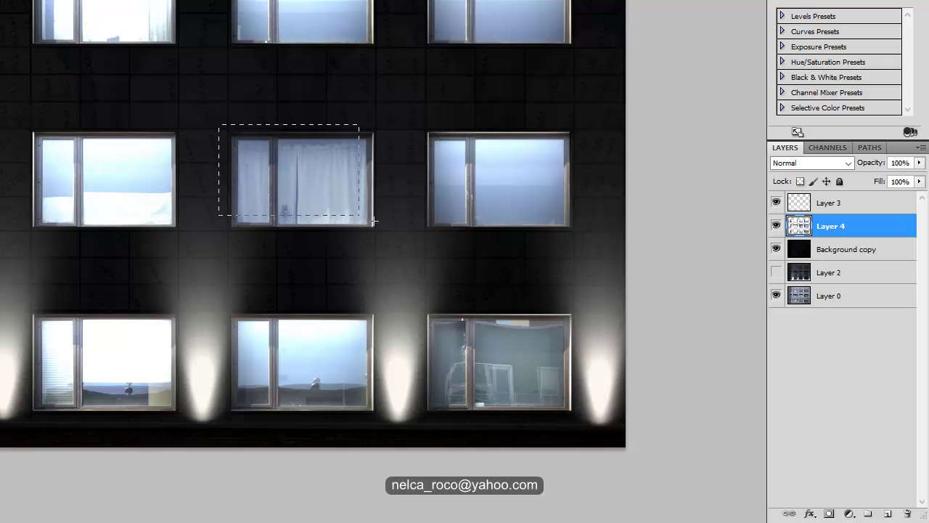
# Darken the middle-row centre window with Levels: input black about 71, output white 91, then deselect
pyautogui.hotkey('ctrl', 'l')
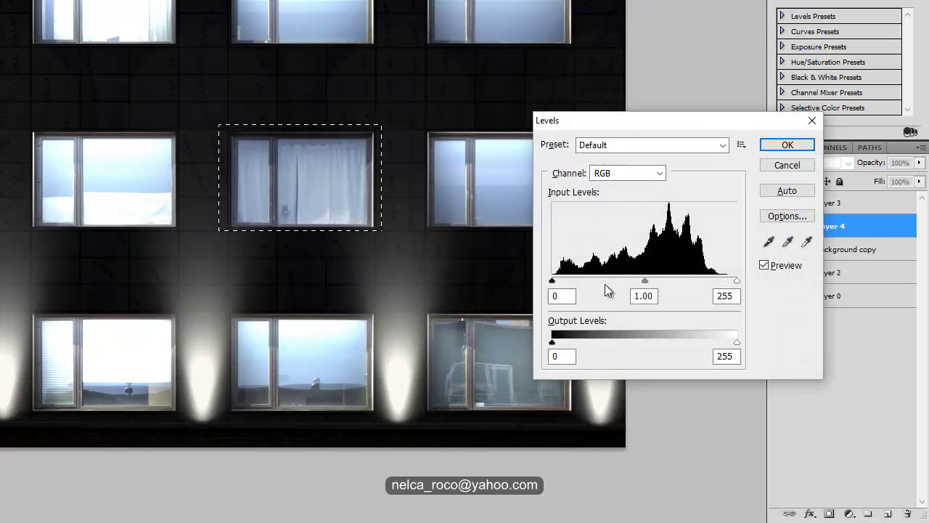
pyautogui.moveTo(551, 281); pyautogui.dragTo(596, 295)
pyautogui.moveTo(728, 348); pyautogui.dragTo(618, 339)
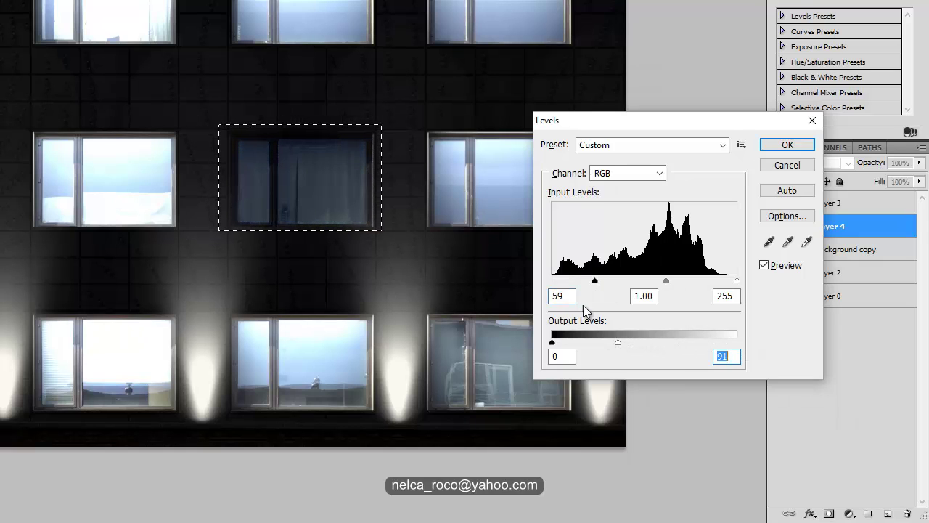
pyautogui.moveTo(596, 280); pyautogui.dragTo(611, 284)
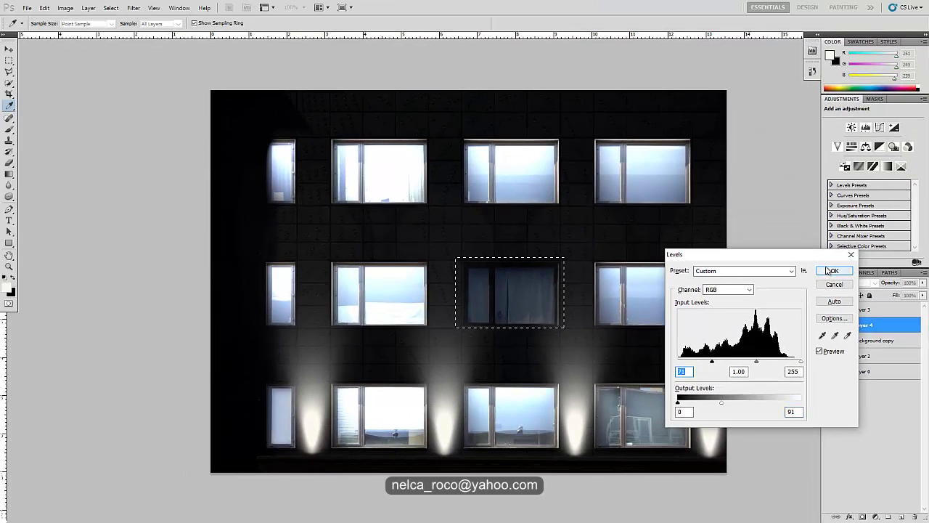
pyautogui.click(793, 169)
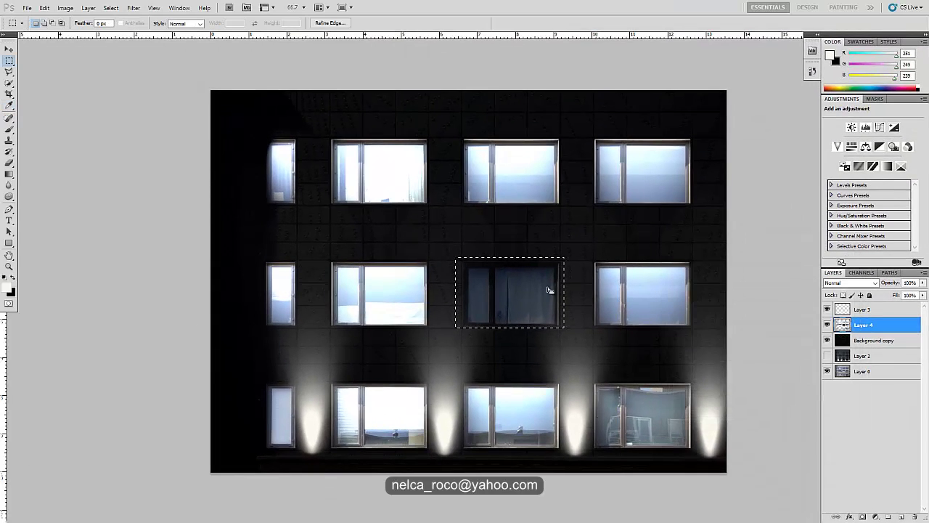
pyautogui.hotkey('ctrl', 'd')
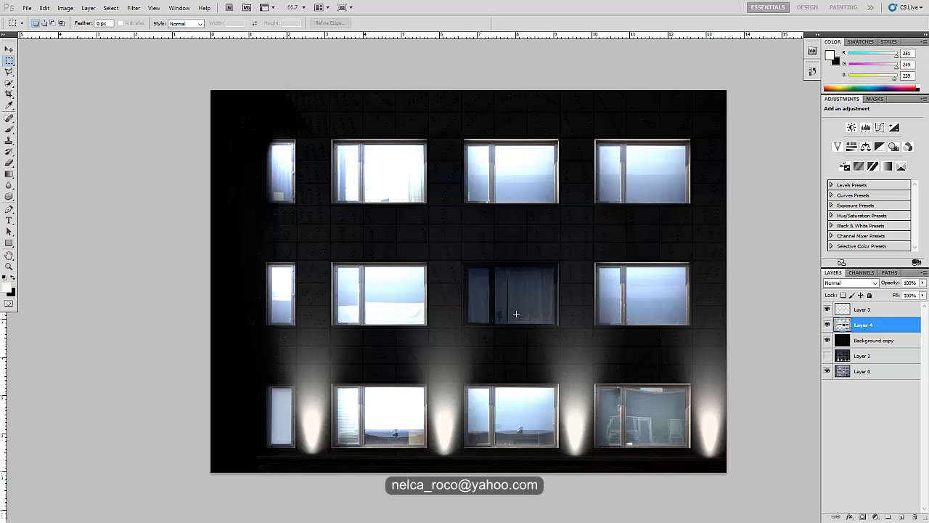
pyautogui.press('l')
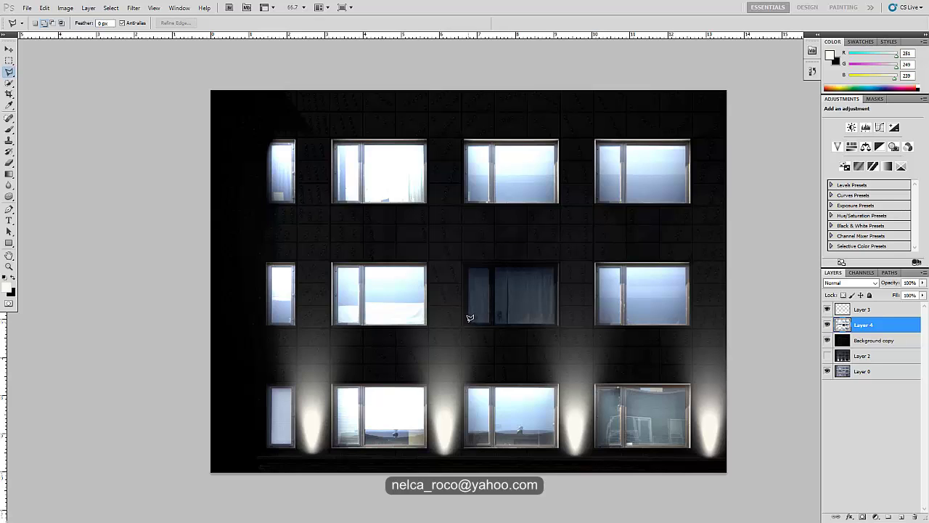
# Outline the darkened window and its surrounding wall with a Polygonal Lasso selection
pyautogui.click(468, 322)
pyautogui.click(472, 268)
pyautogui.press('BackSpace')
pyautogui.click(570, 328)
pyautogui.click(574, 246)
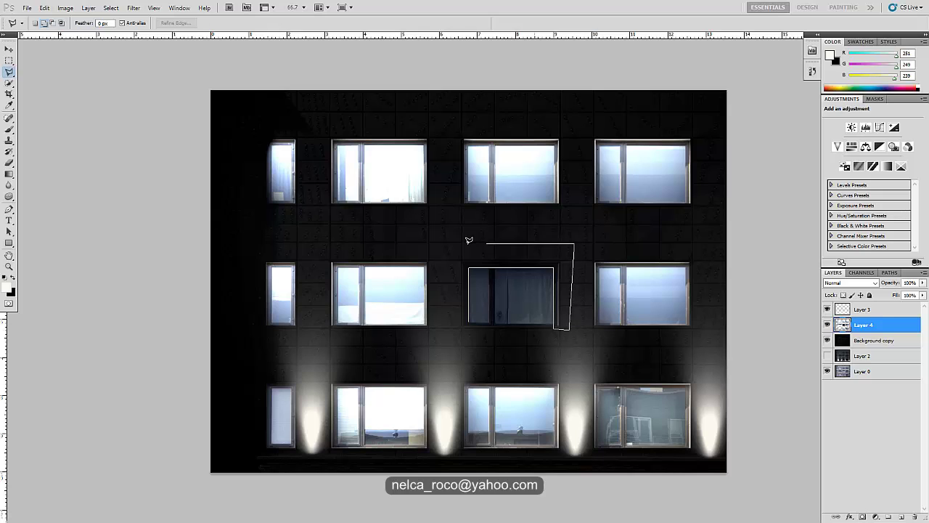
pyautogui.click(453, 247)
pyautogui.click(453, 342)
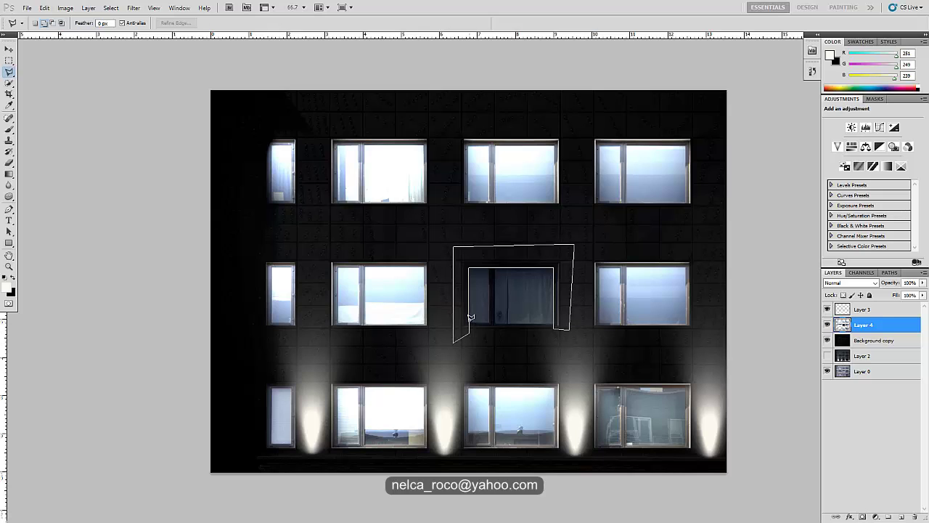
pyautogui.click(471, 317)
# Apply Levels with input white 68 and output black 65 to the outlined area, then deselect
pyautogui.hotkey('ctrl', 'l')
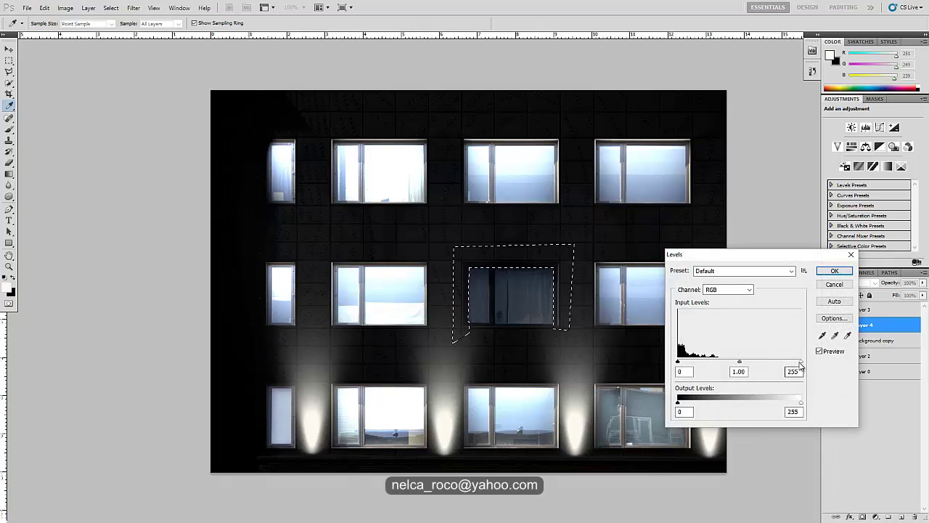
pyautogui.moveTo(801, 364); pyautogui.dragTo(726, 364)
pyautogui.moveTo(677, 402); pyautogui.dragTo(698, 404)
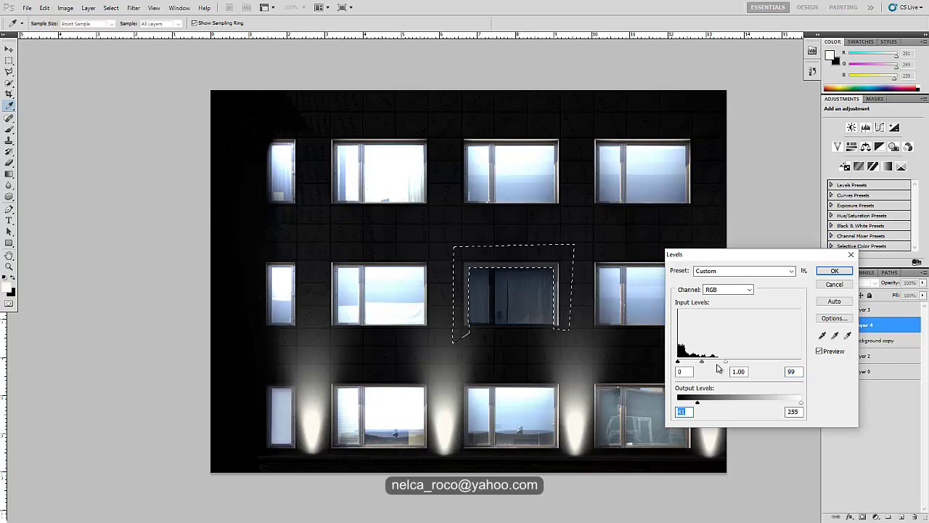
pyautogui.moveTo(724, 363); pyautogui.dragTo(711, 367)
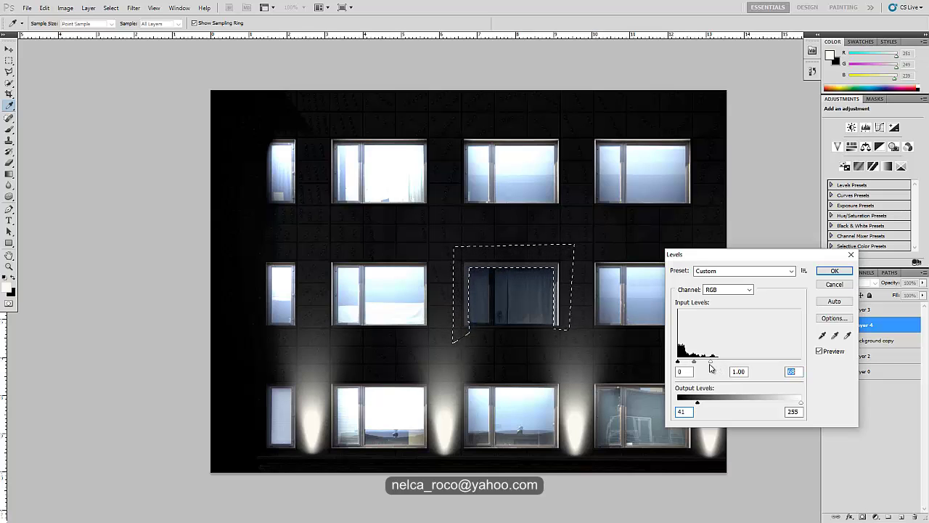
pyautogui.moveTo(697, 402); pyautogui.dragTo(710, 404)
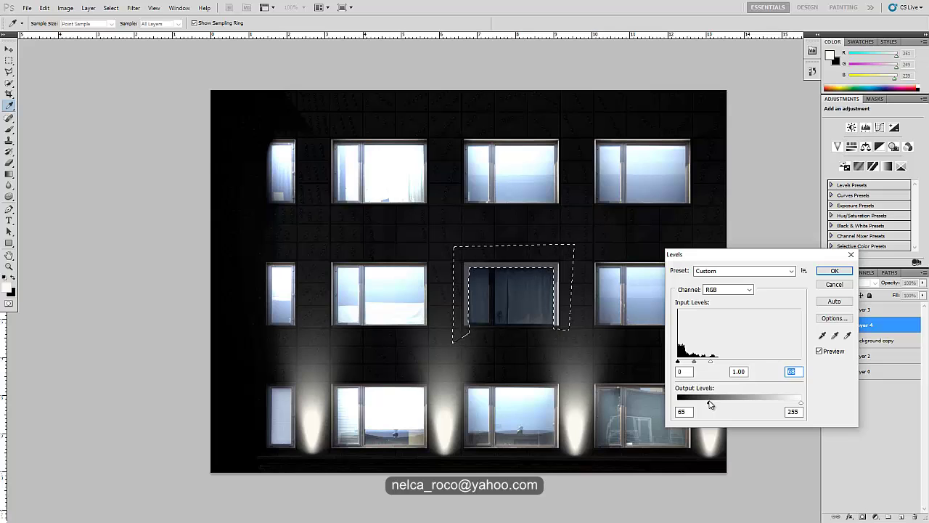
pyautogui.click(833, 271)
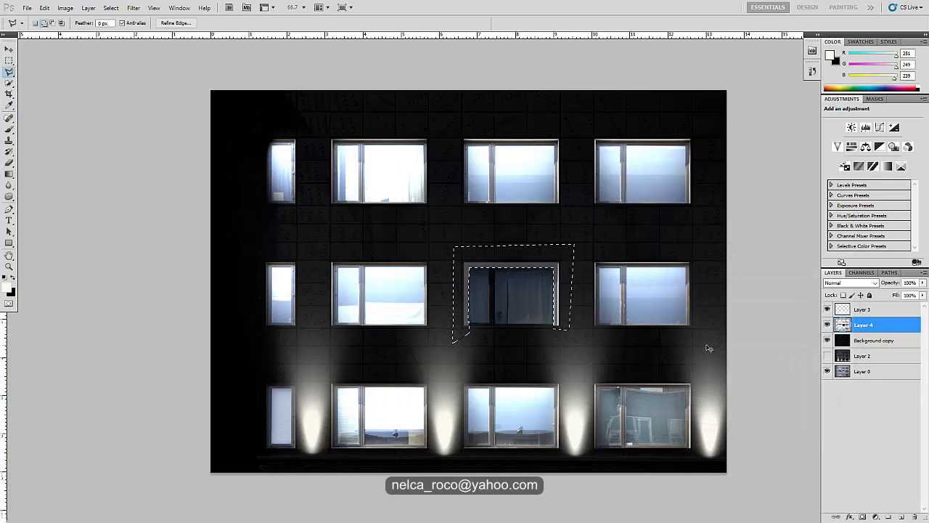
pyautogui.hotkey('ctrl', 'd')
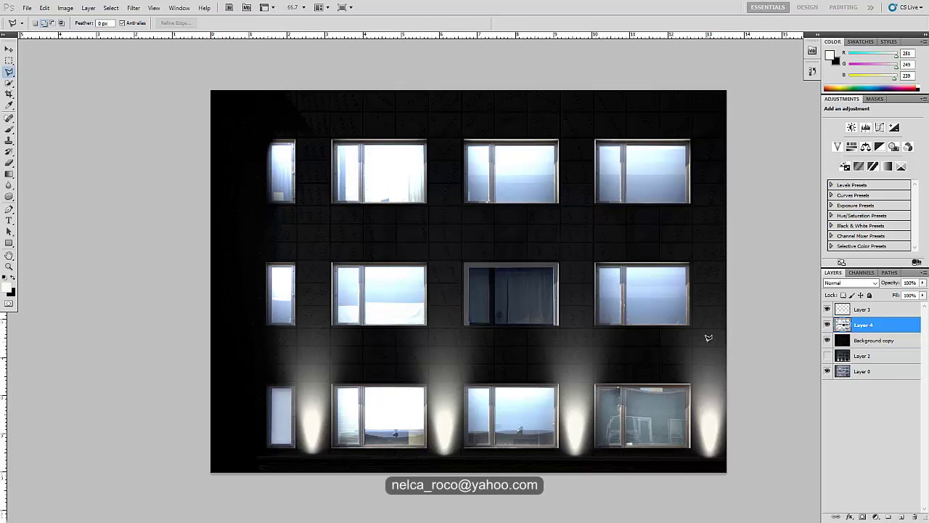
# Toggle Layer 3's visibility to compare, then load and clear the glow and window selections
pyautogui.click(828, 309)
pyautogui.click(828, 309)
pyautogui.click(864, 311)
pyautogui.keyDown('ctrl'); pyautogui.click(842, 310); pyautogui.keyUp('ctrl')
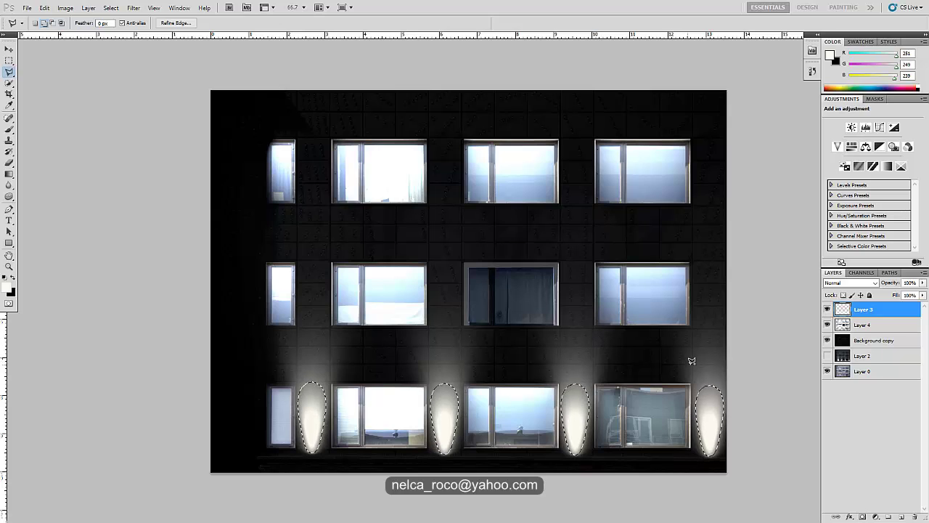
pyautogui.hotkey('ctrl', 'd')
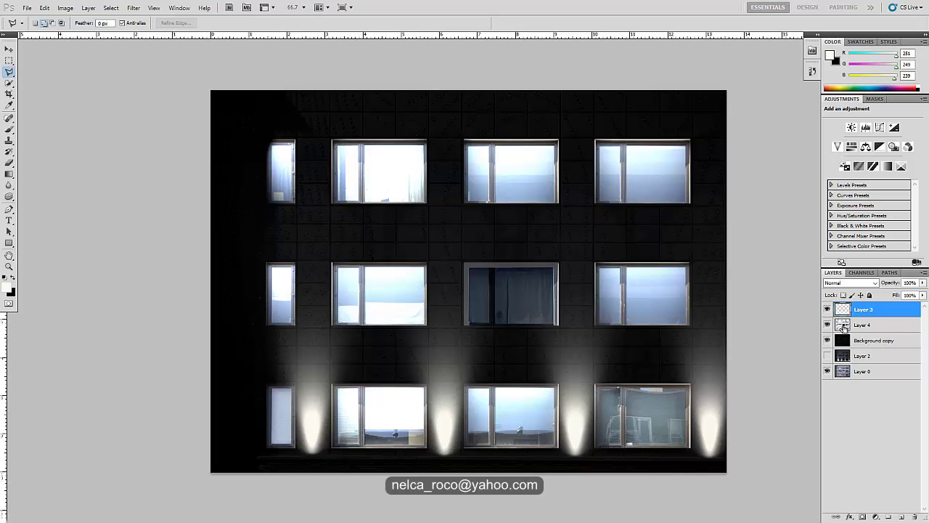
pyautogui.keyDown('ctrl'); pyautogui.click(842, 327); pyautogui.keyUp('ctrl')
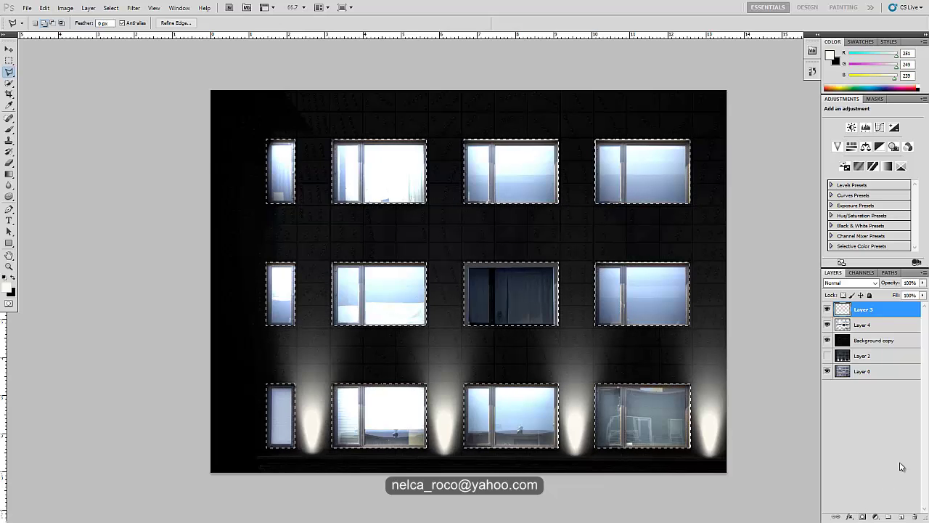
pyautogui.hotkey('ctrl', 'd')
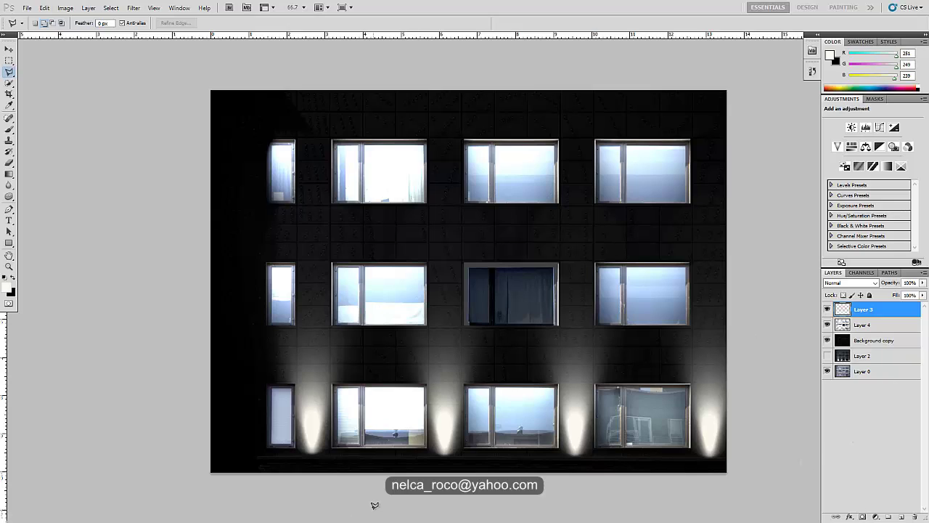
# Switch to DIALux evo to orbit the lit wall, then show slide 19 of the PowerPoint deck
pyautogui.press('super')
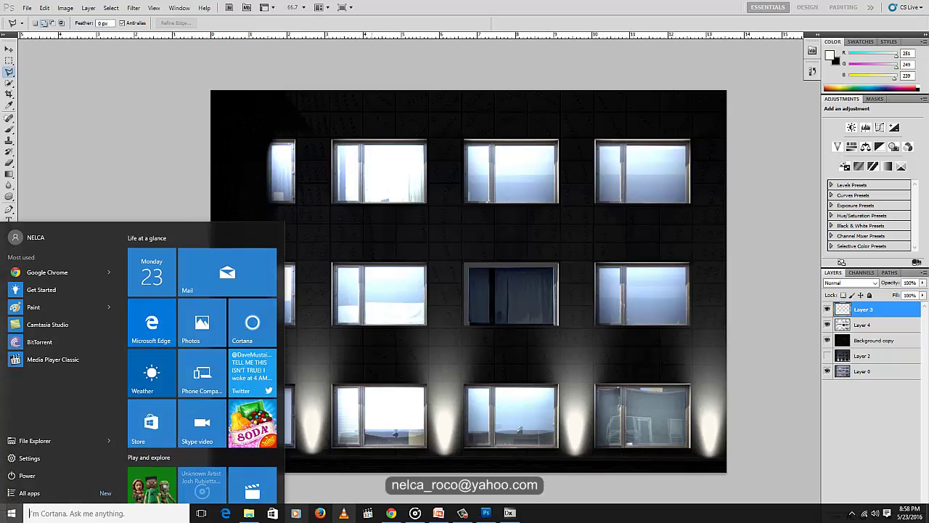
pyautogui.press('super')
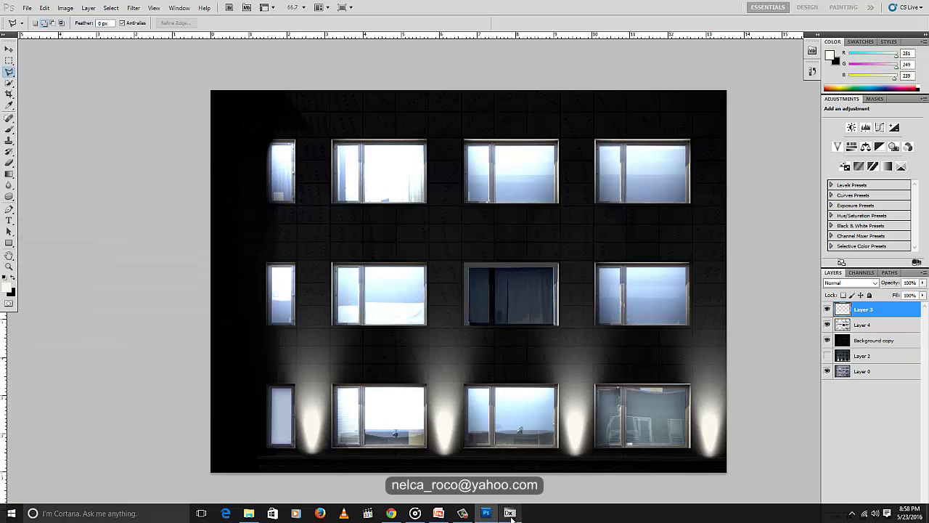
pyautogui.click(511, 513)
pyautogui.moveTo(259, 347); pyautogui.dragTo(334, 347)
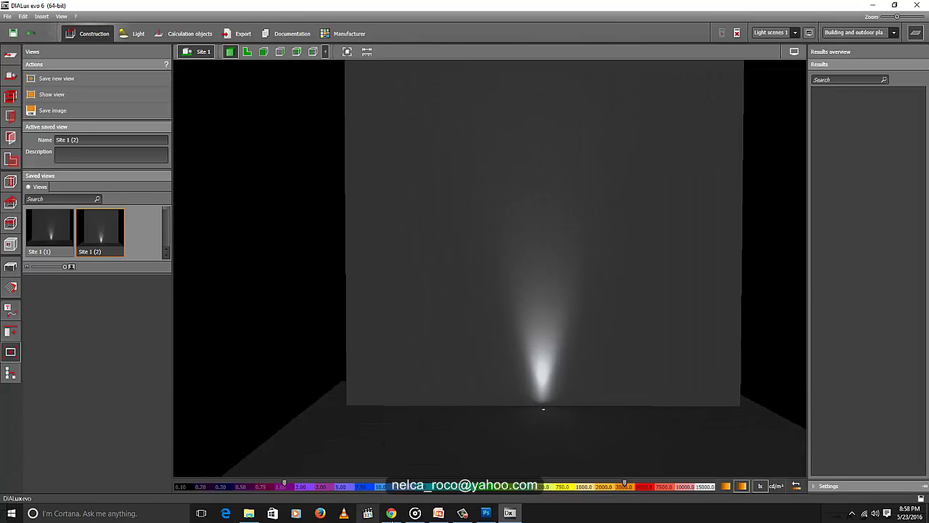
pyautogui.click(438, 512)
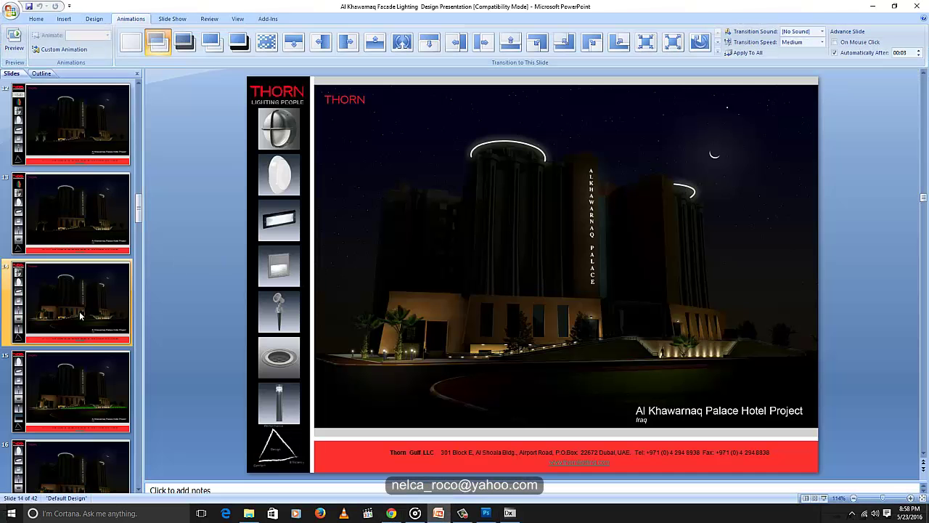
pyautogui.click(69, 398)
pyautogui.scroll(-3, 72, 403)
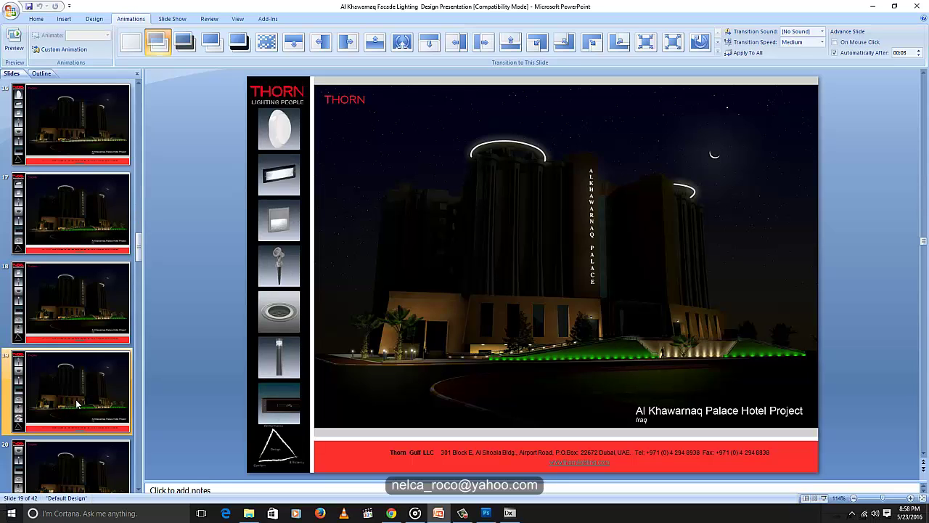